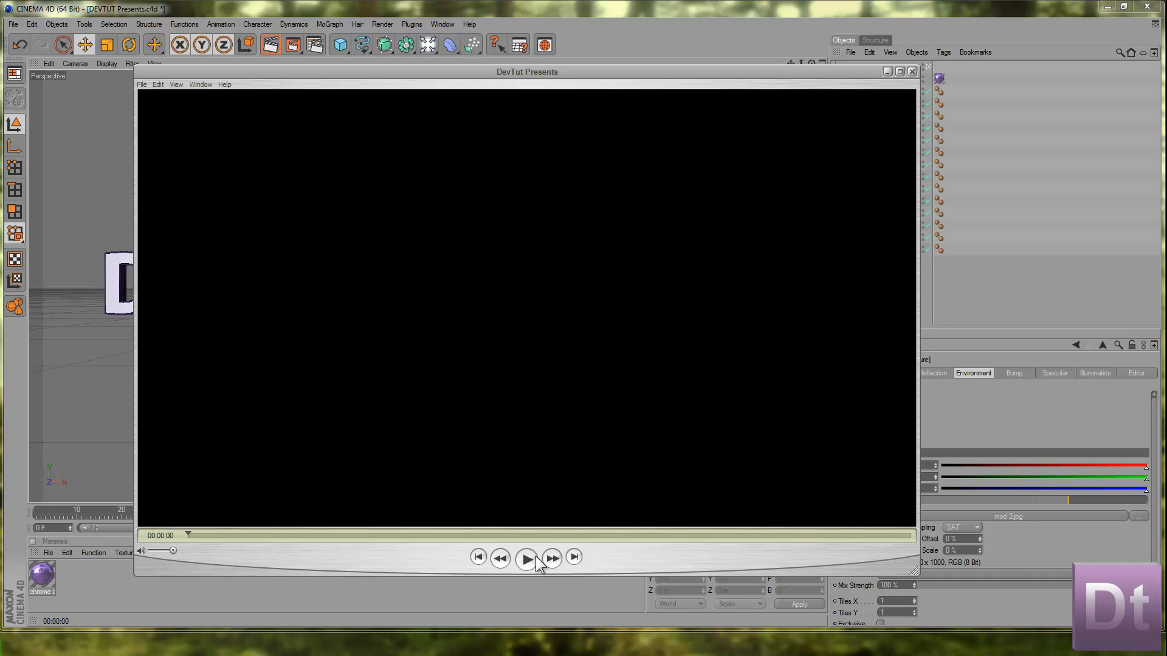
# - Play the rendered DevTut Presents clip to its end and close the player
pyautogui.click(527, 559)
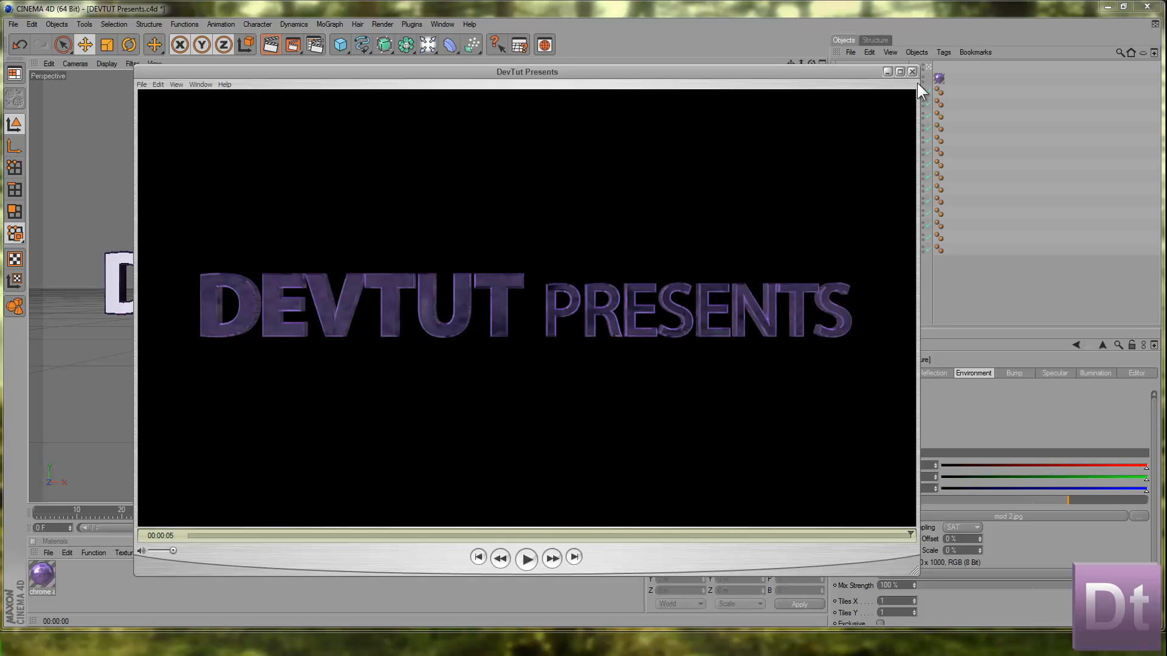
pyautogui.moveTo(916, 568)
pyautogui.mouseDown()
pyautogui.moveTo(1035, 630)
pyautogui.moveTo(913, 567)
pyautogui.mouseUp()
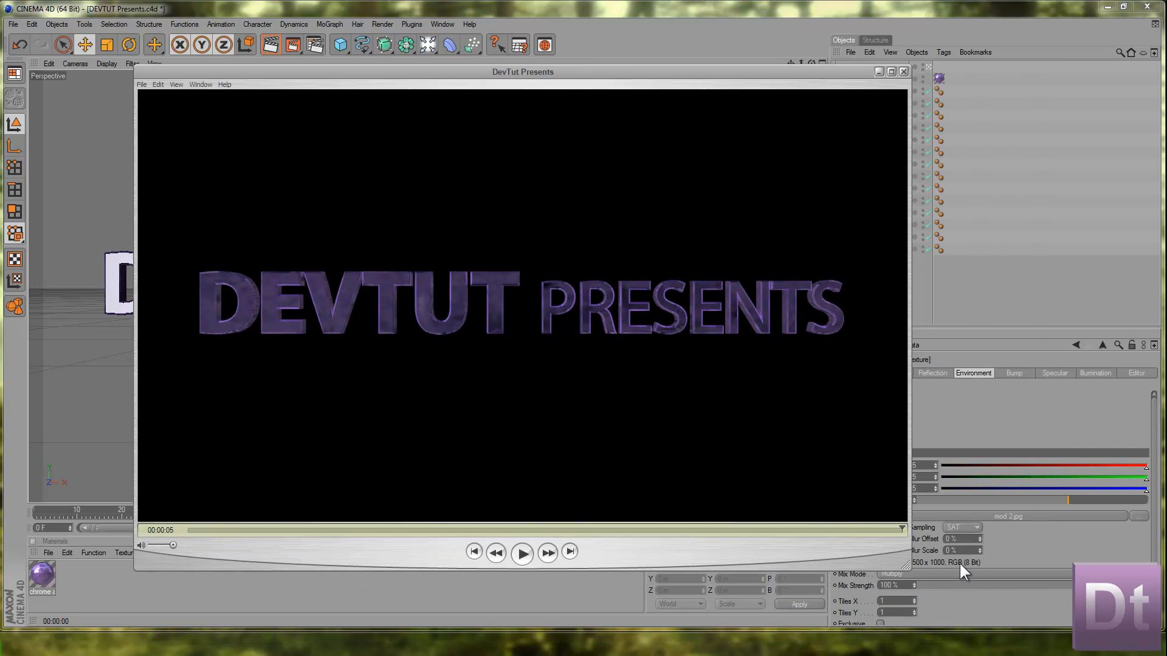
pyautogui.click(900, 72)
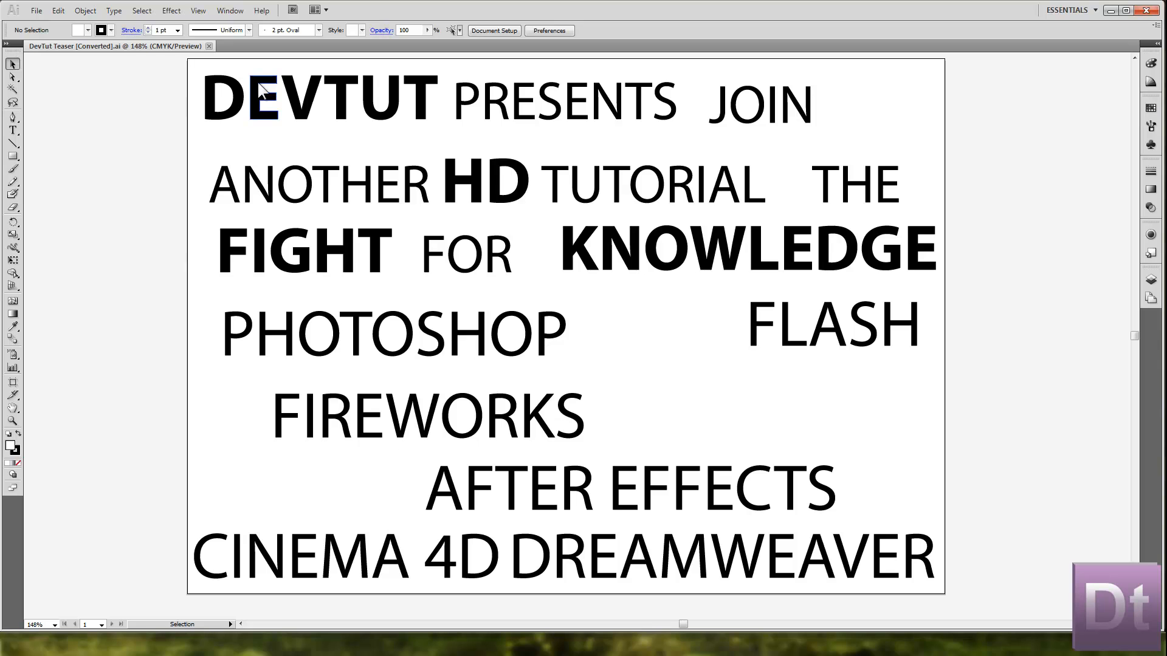
# - Examine the outlined DEVTUT PRESENTS lettering in the Illustrator file, clear the selection and return to CINEMA 4D
pyautogui.moveTo(184, 71); pyautogui.dragTo(695, 134)
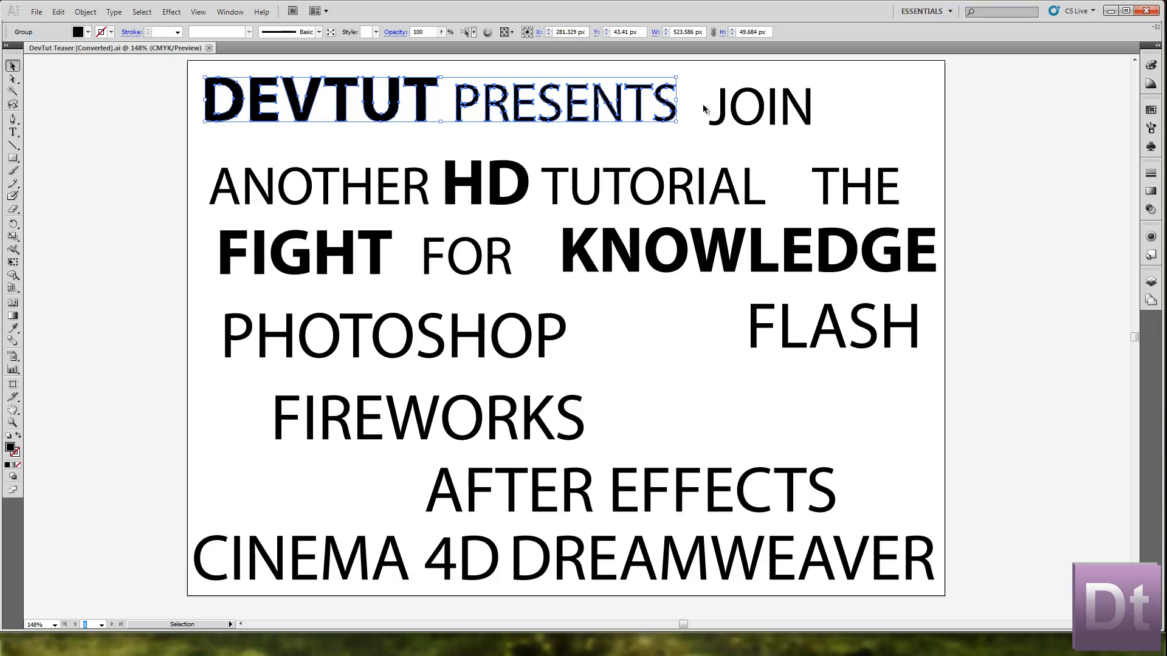
pyautogui.click(717, 116)
pyautogui.click(878, 85)
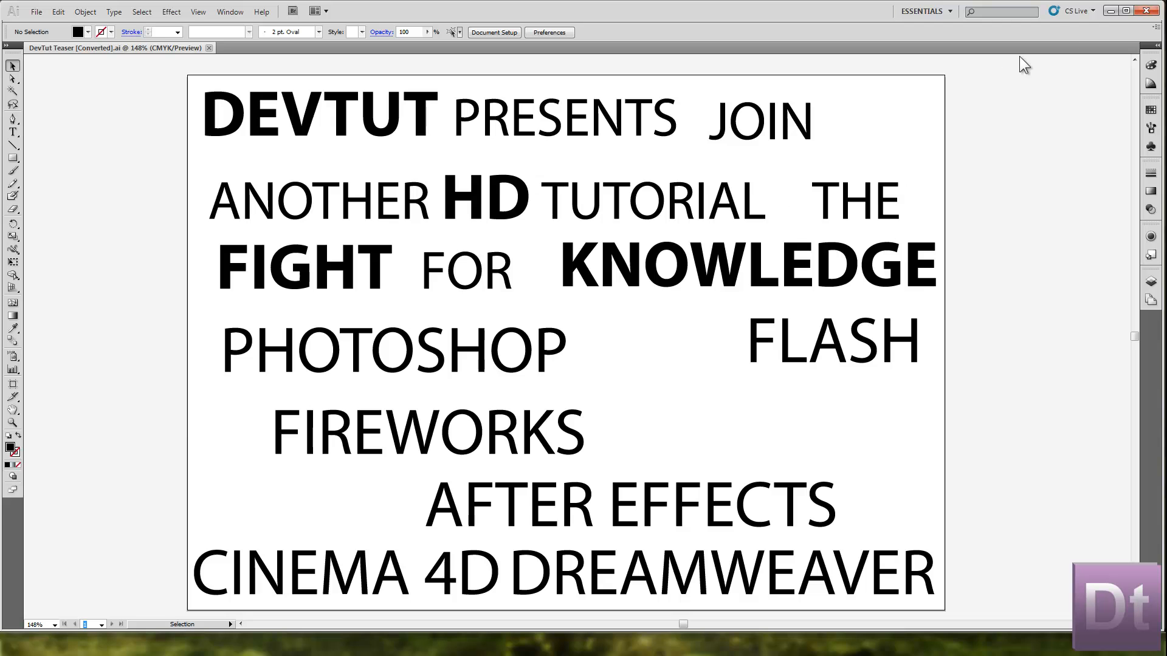
pyautogui.click(1110, 11)
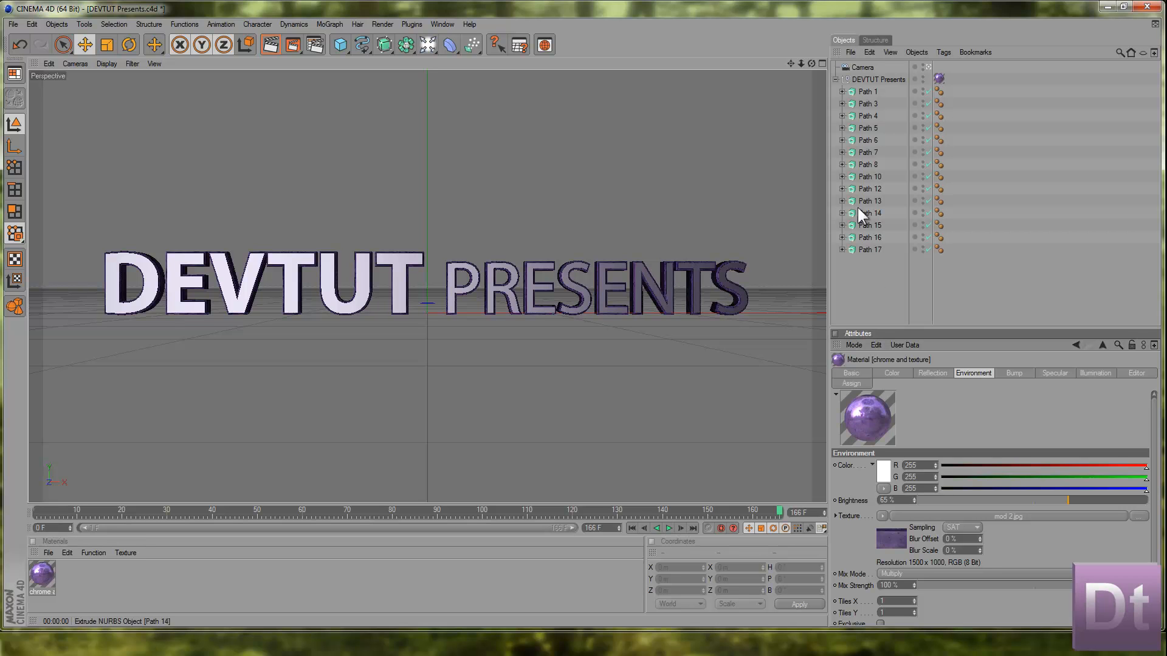
# - Inspect the properties of the Camera and of Path 1 in the DEVTUT Presents group, and clear the selection
pyautogui.click(881, 68)
pyautogui.click(869, 68)
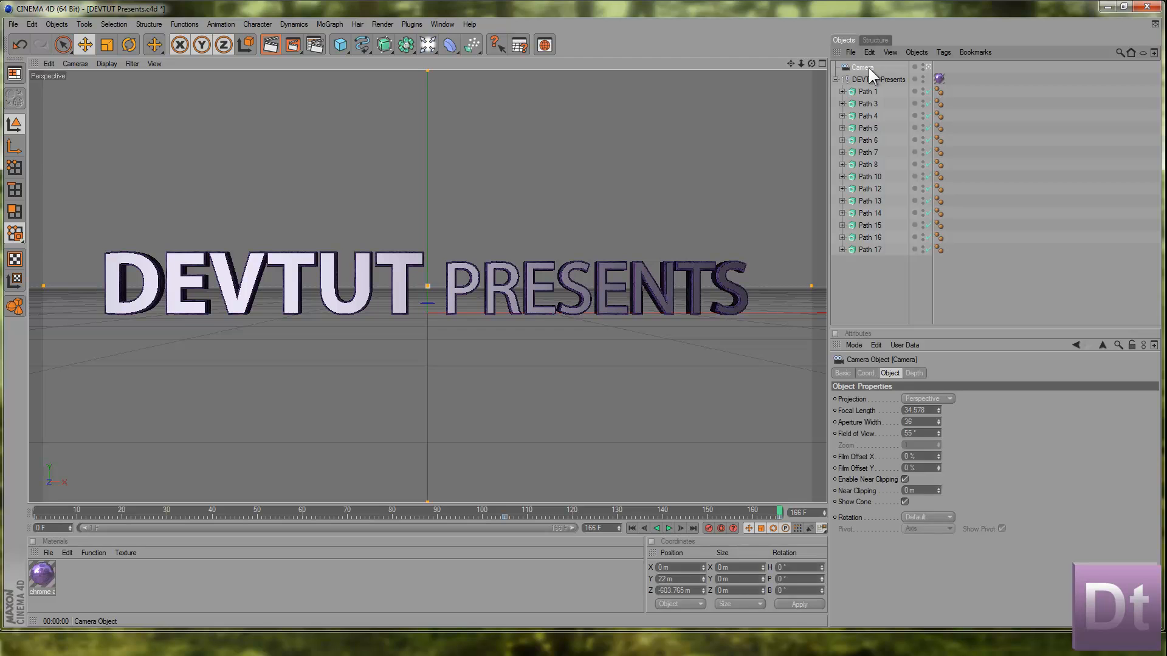
pyautogui.click(868, 275)
pyautogui.click(866, 92)
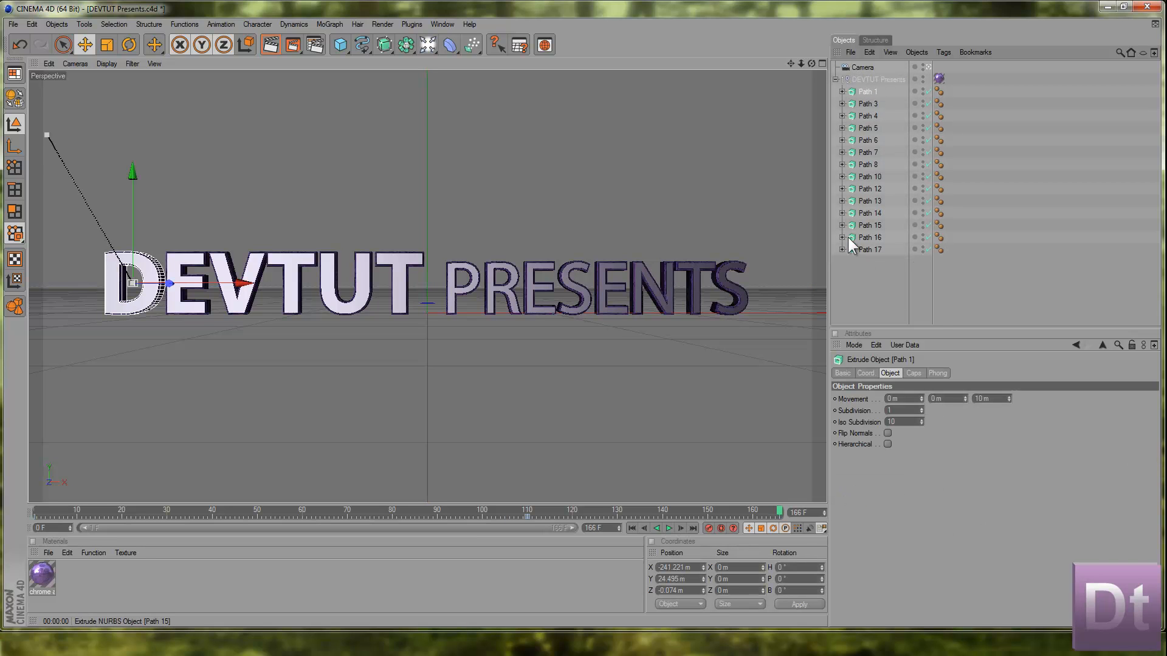
pyautogui.click(856, 265)
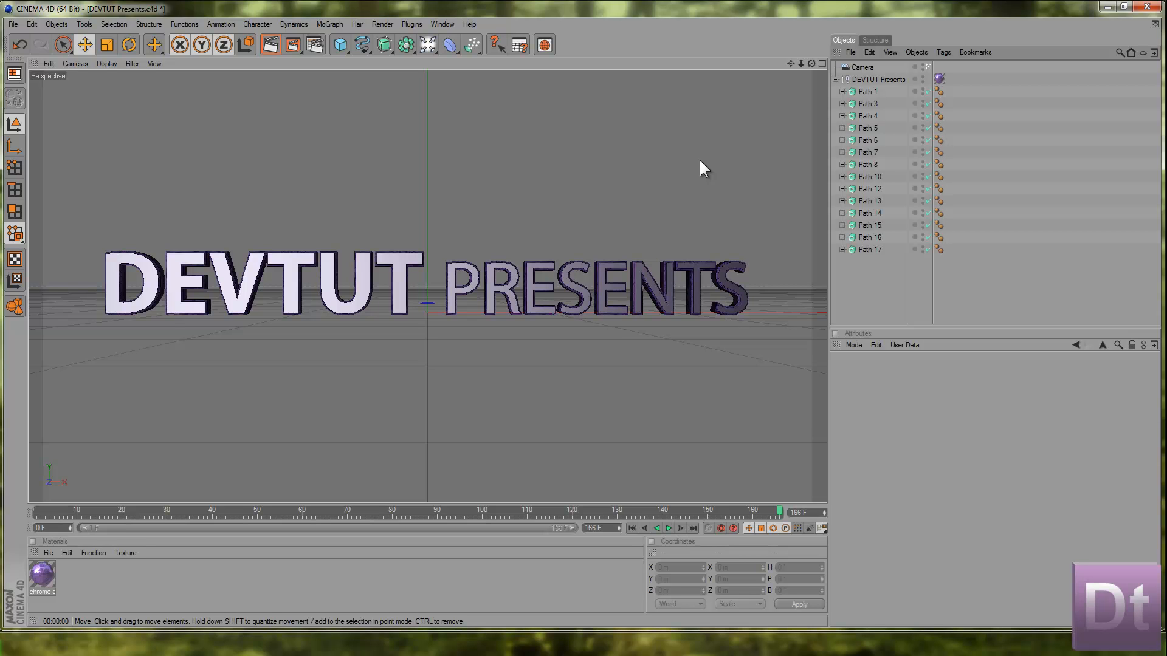
# - Move the Camera's keyframe at frame 105 to the start of the timeline and play the animation back
pyautogui.click(872, 66)
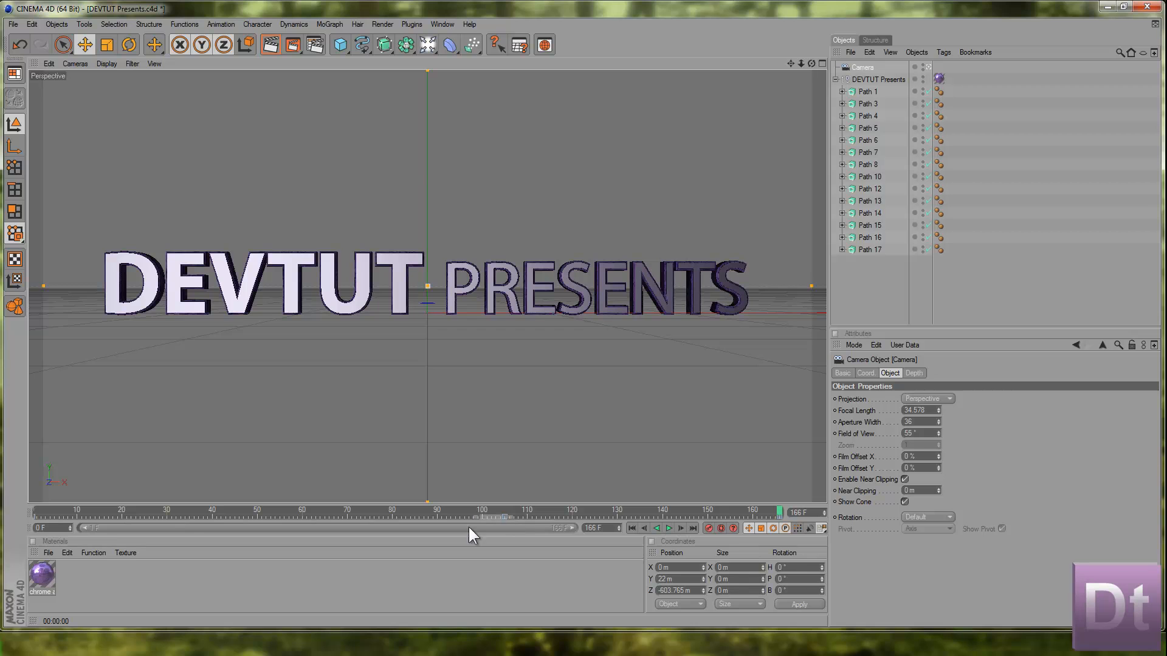
pyautogui.click(504, 517)
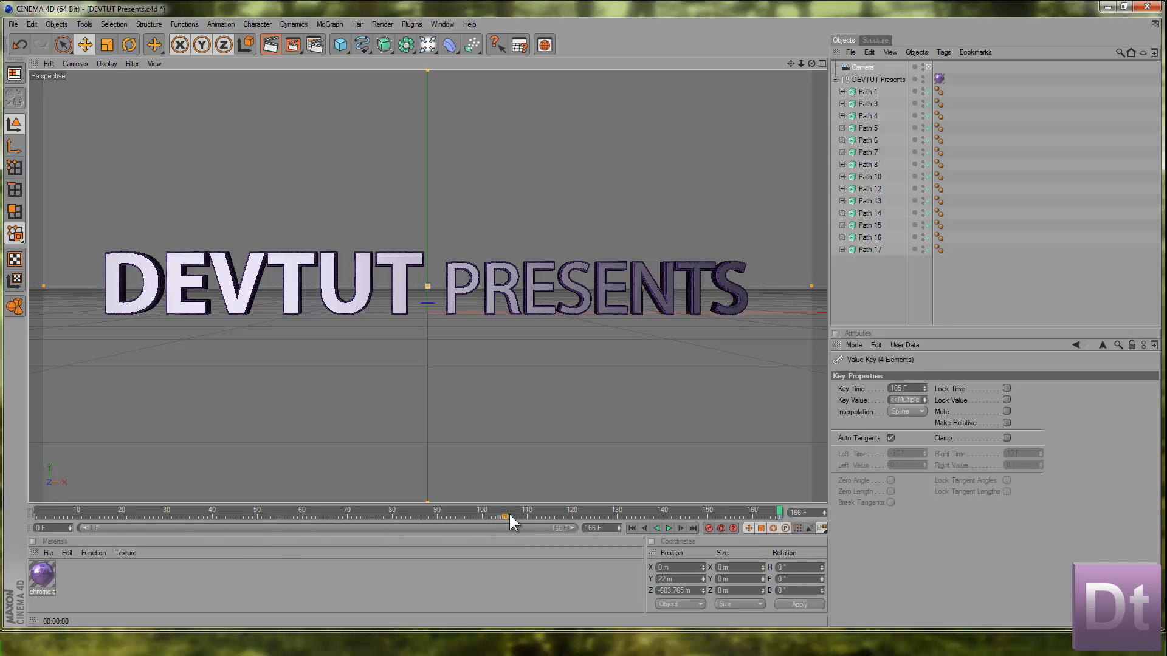
pyautogui.moveTo(505, 517); pyautogui.dragTo(63, 519)
pyautogui.click(137, 517)
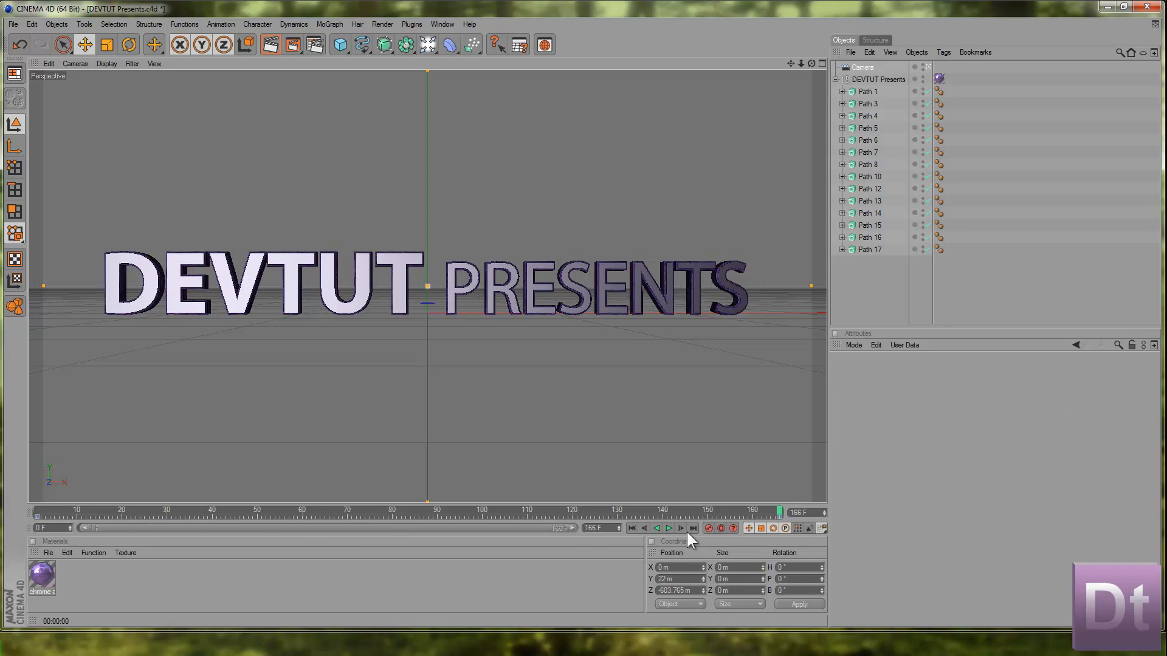
pyautogui.click(669, 528)
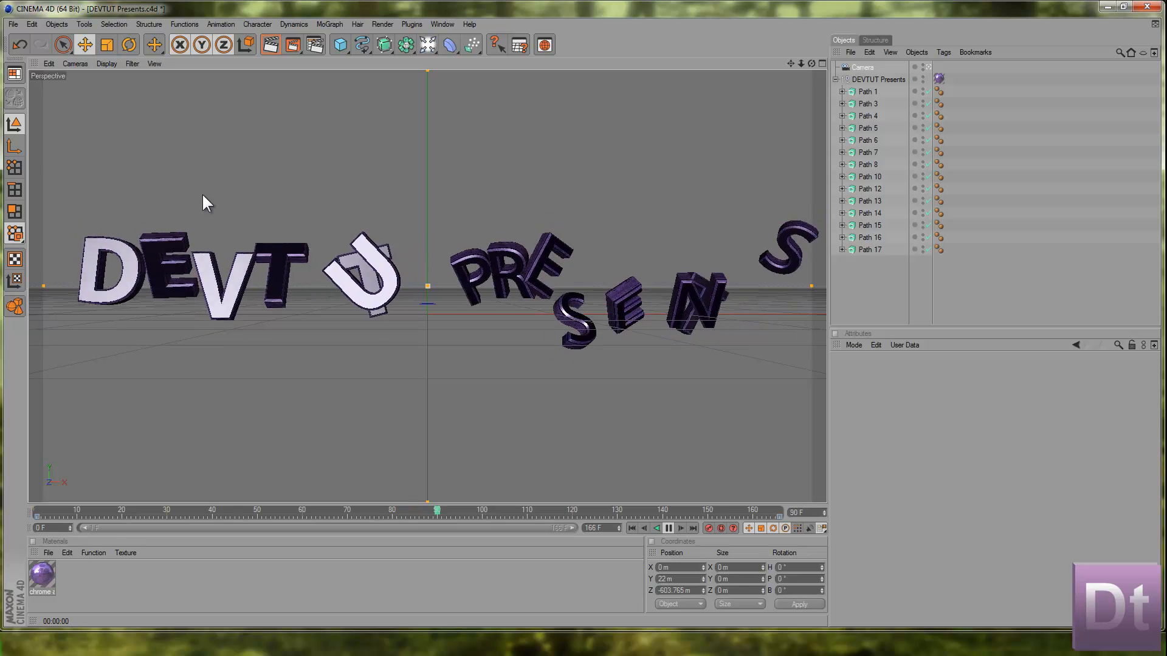
pyautogui.click(668, 527)
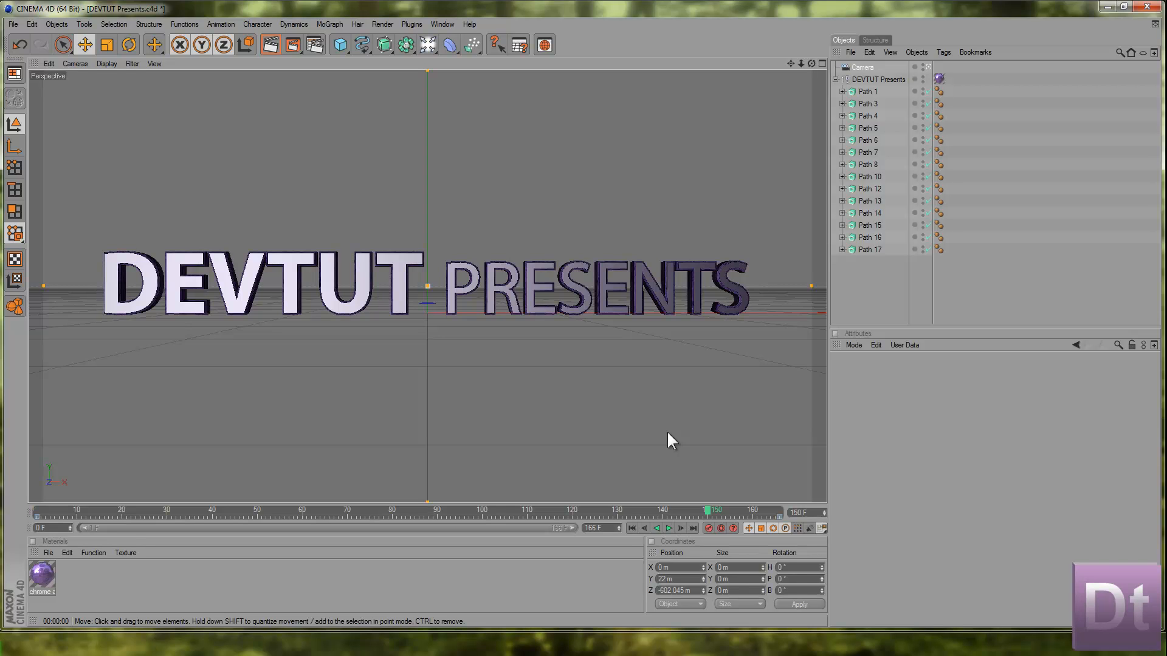
# - Calculate 30 × 1.5 in Calculator and set the animation's end frame to 45
pyautogui.click(594, 527)
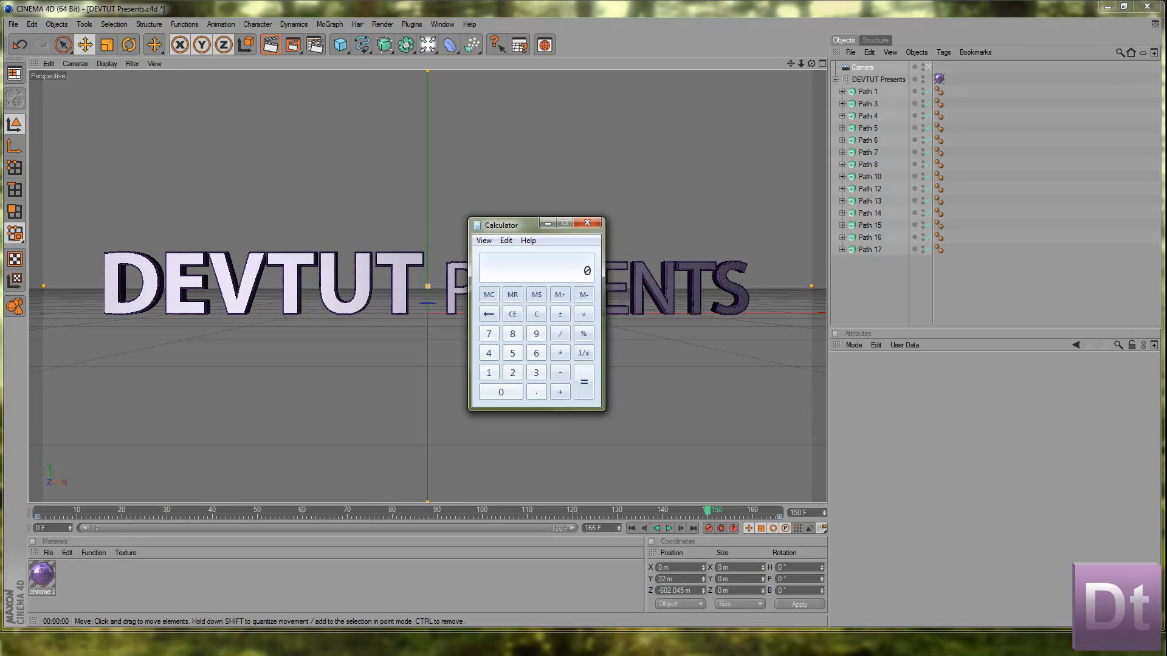
pyautogui.moveTo(528, 228); pyautogui.dragTo(975, 379)
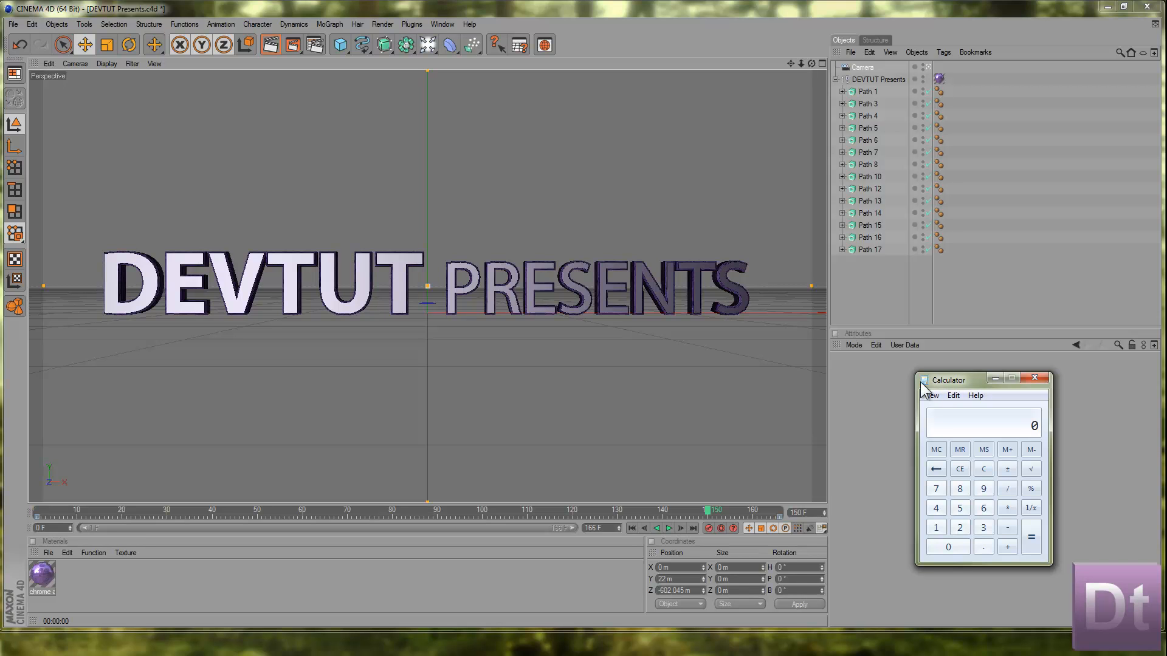
pyautogui.write('30 * 1.2')
pyautogui.press('BackSpace')
pyautogui.write('5')
pyautogui.press('Return')
pyautogui.moveTo(606, 529); pyautogui.dragTo(518, 537)
pyautogui.write('45')
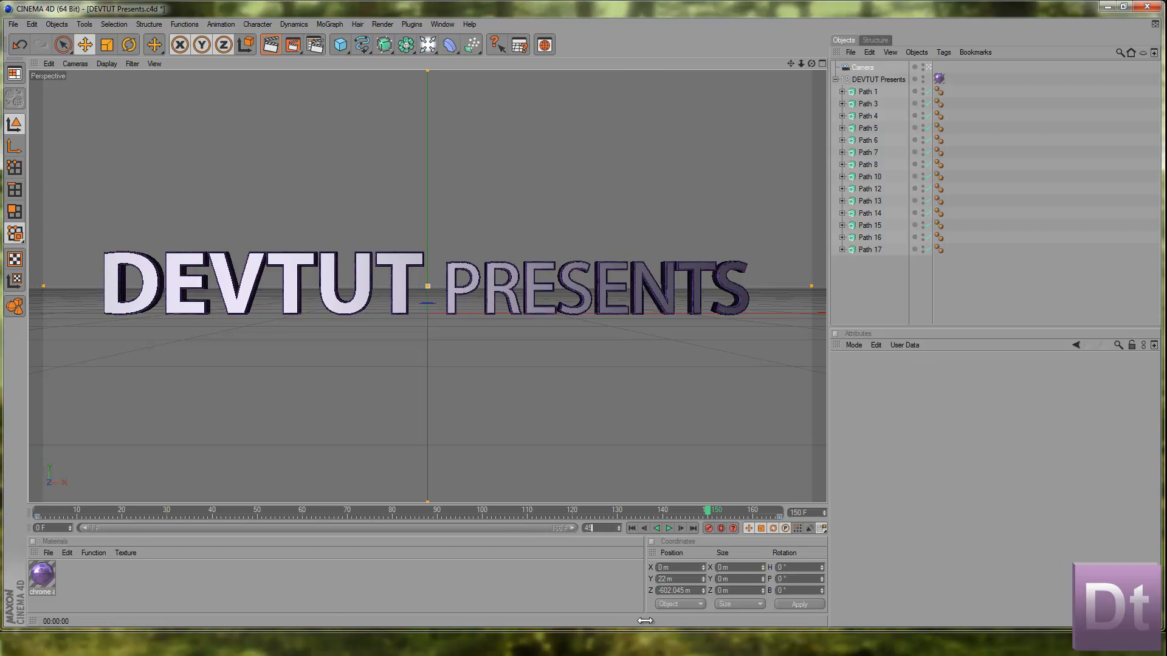
pyautogui.press('Return')
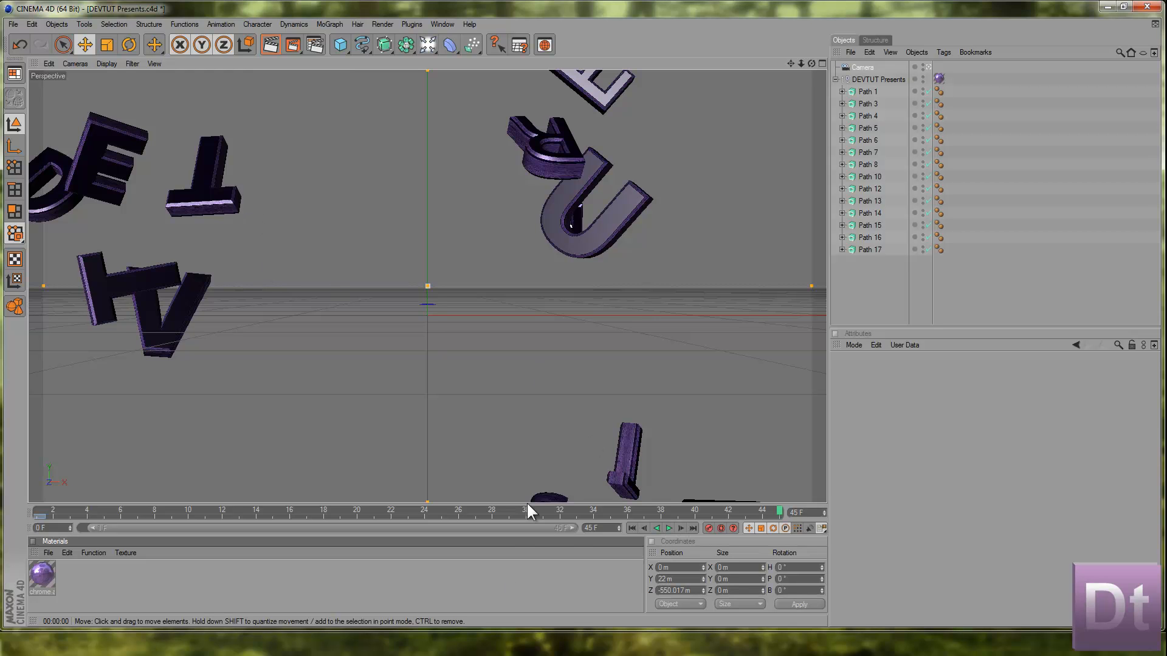
pyautogui.moveTo(778, 511); pyautogui.dragTo(976, 525)
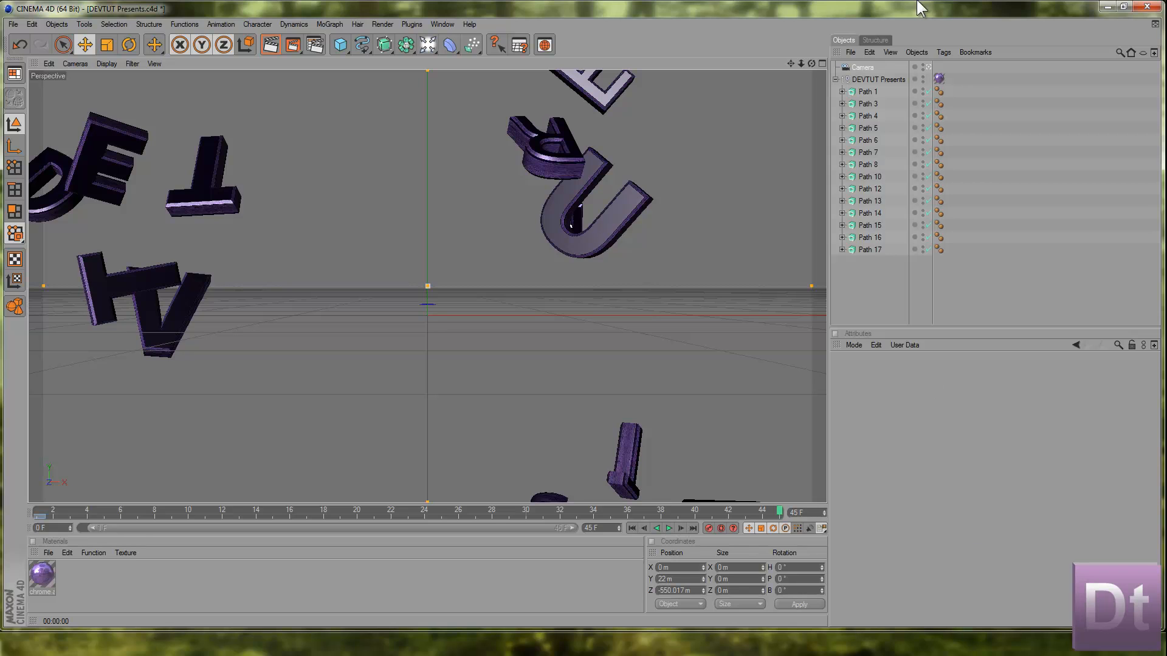
# - Delete the DEVTUT Presents group with all its paths and scrub the timeline to check the camera move
pyautogui.click(890, 75)
pyautogui.click(889, 79)
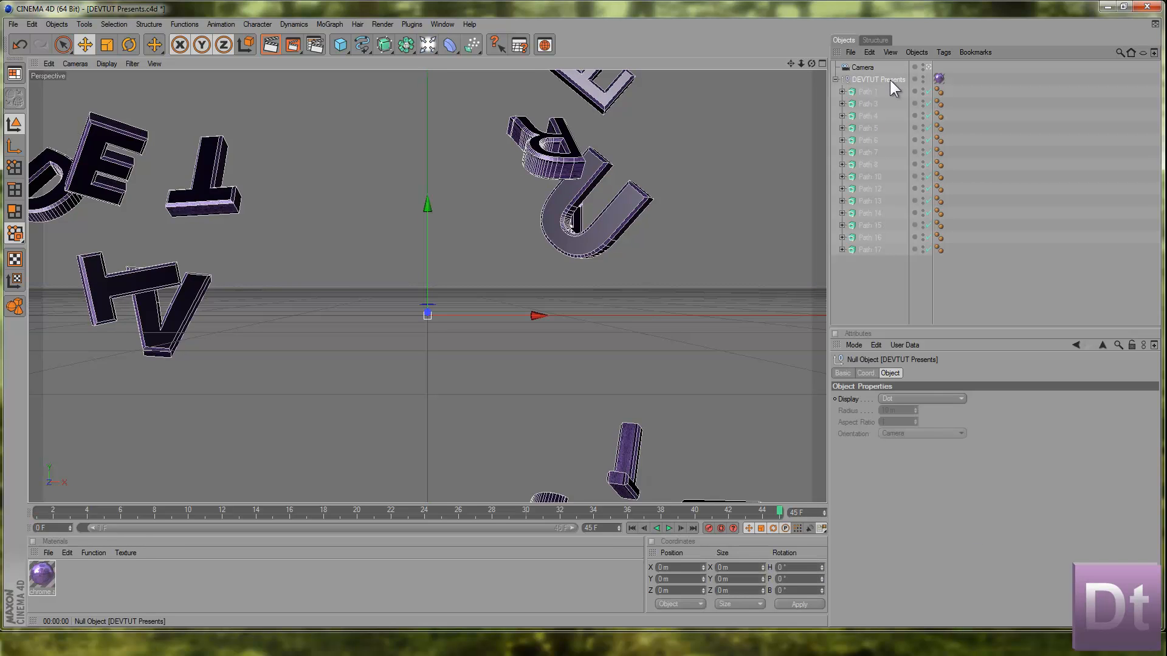
pyautogui.press('Delete')
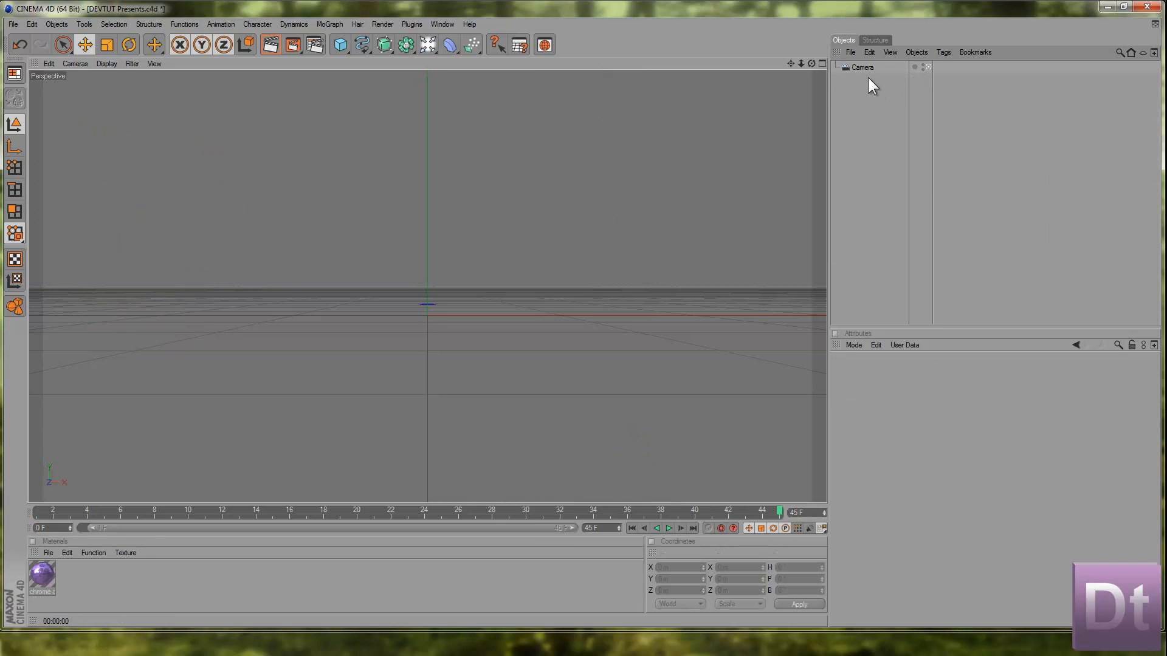
pyautogui.moveTo(779, 511); pyautogui.dragTo(354, 533)
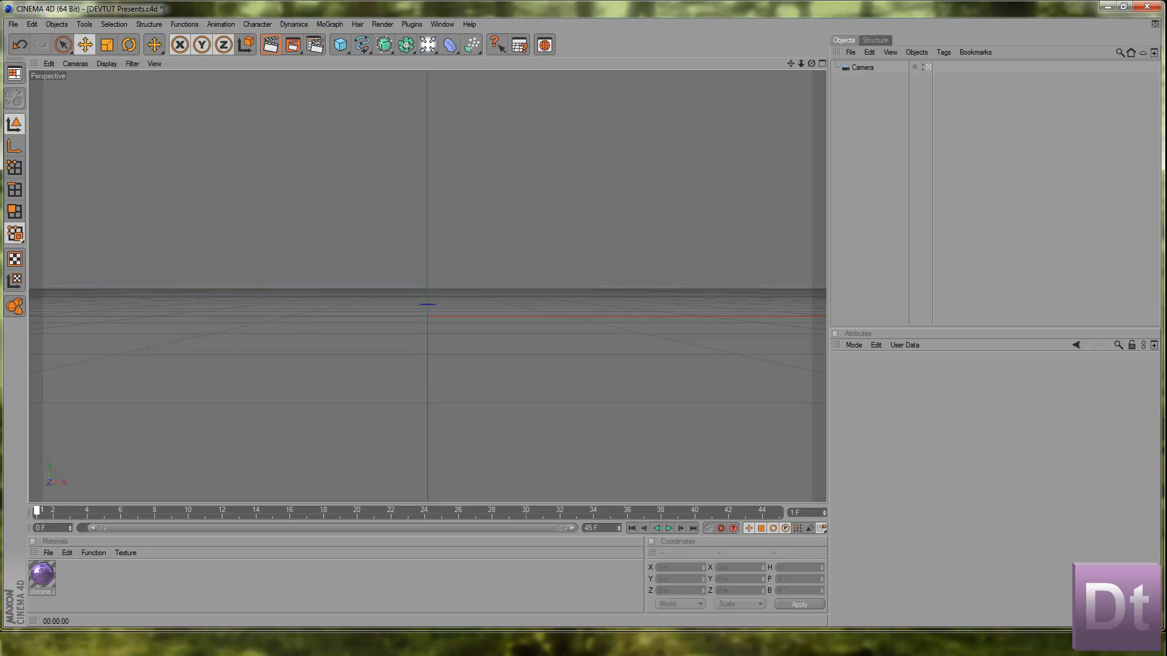
pyautogui.click(1069, 436)
# - Merge the DevTut Teaser Illustrator file into the scene at scale 1 with Connect Splines enabled
pyautogui.click(11, 24)
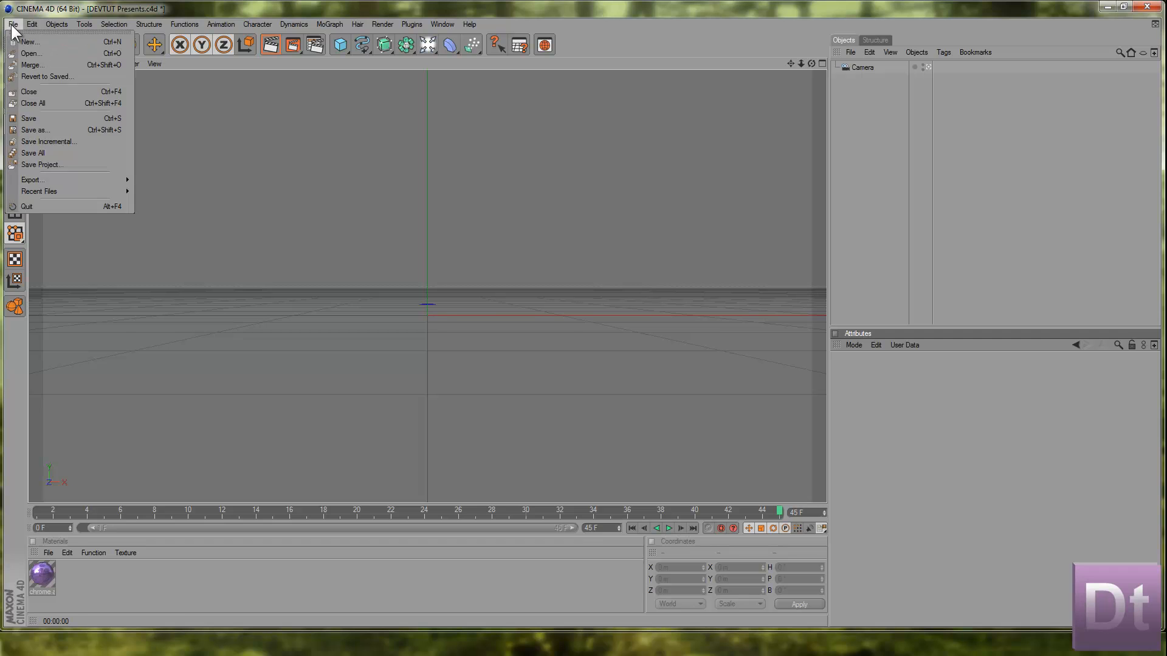
pyautogui.click(64, 63)
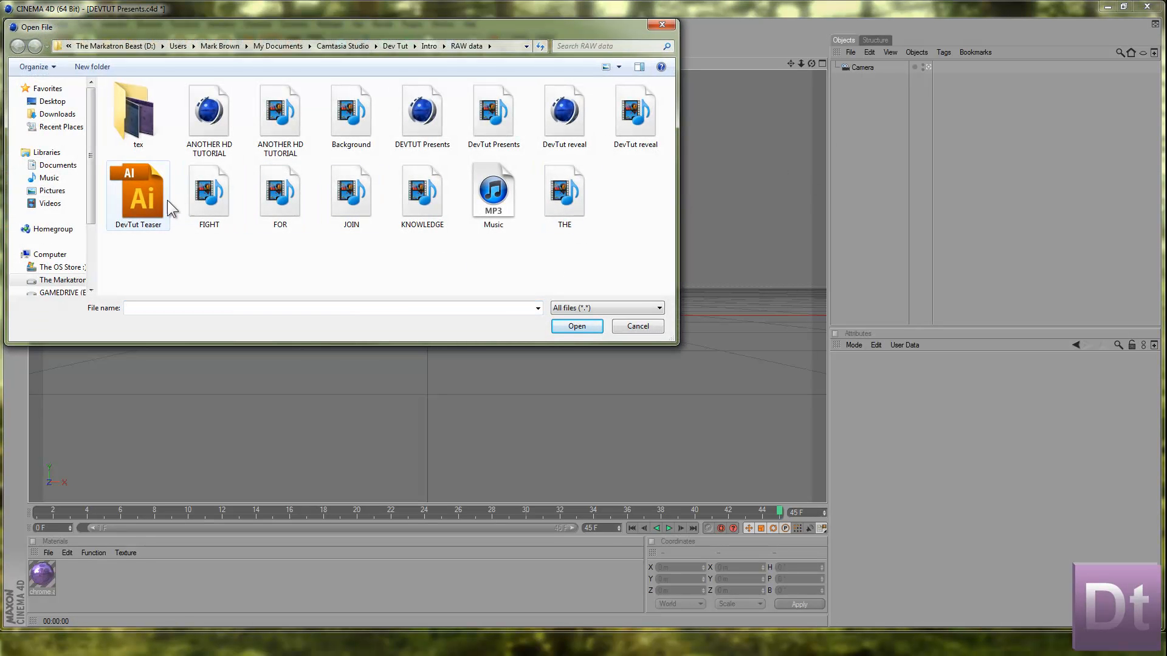
pyautogui.click(151, 195)
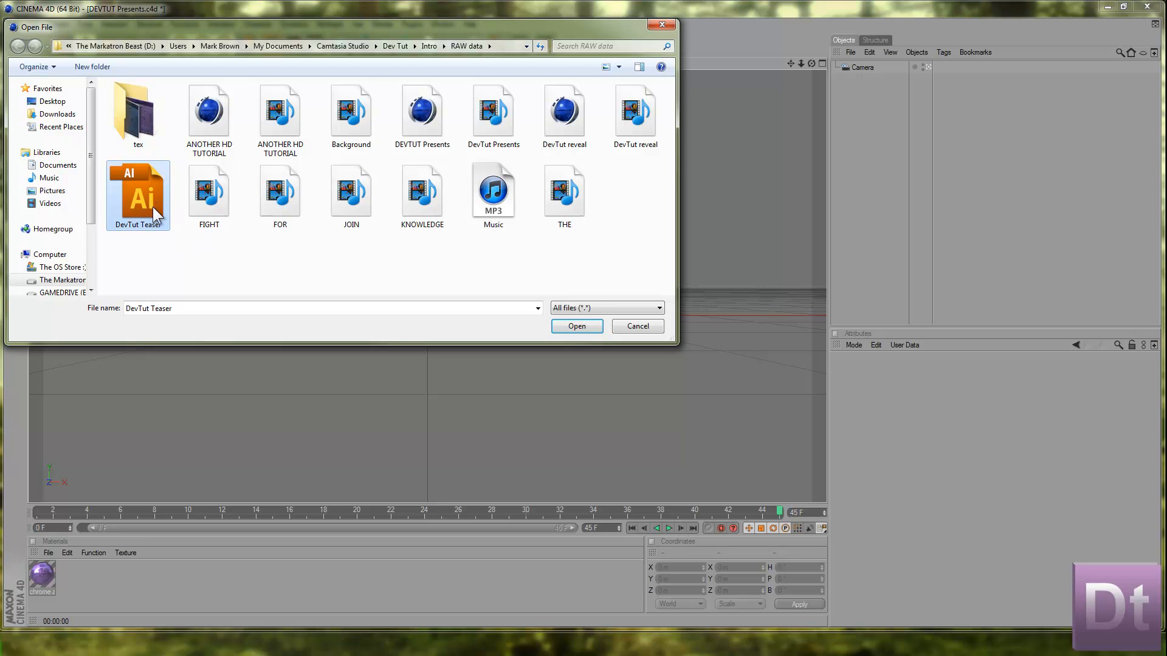
pyautogui.doubleClick(152, 206)
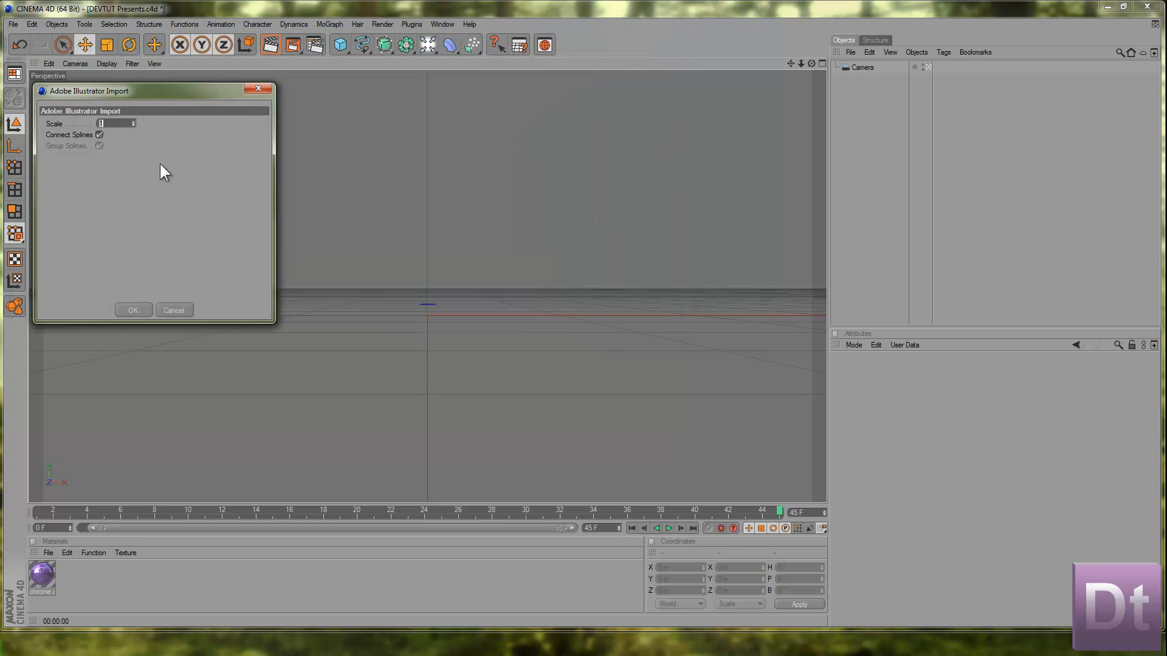
pyautogui.press('Return')
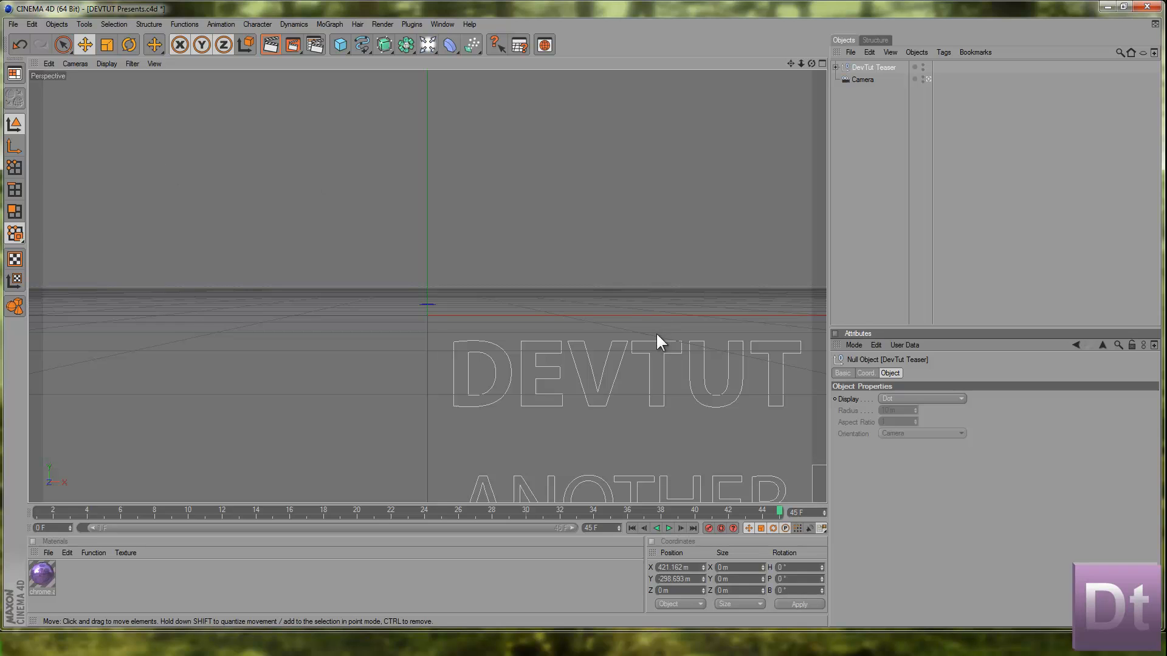
# - Place the DevTut Teaser group below the Camera and expand it to reach its paths
pyautogui.moveTo(857, 68); pyautogui.dragTo(848, 80)
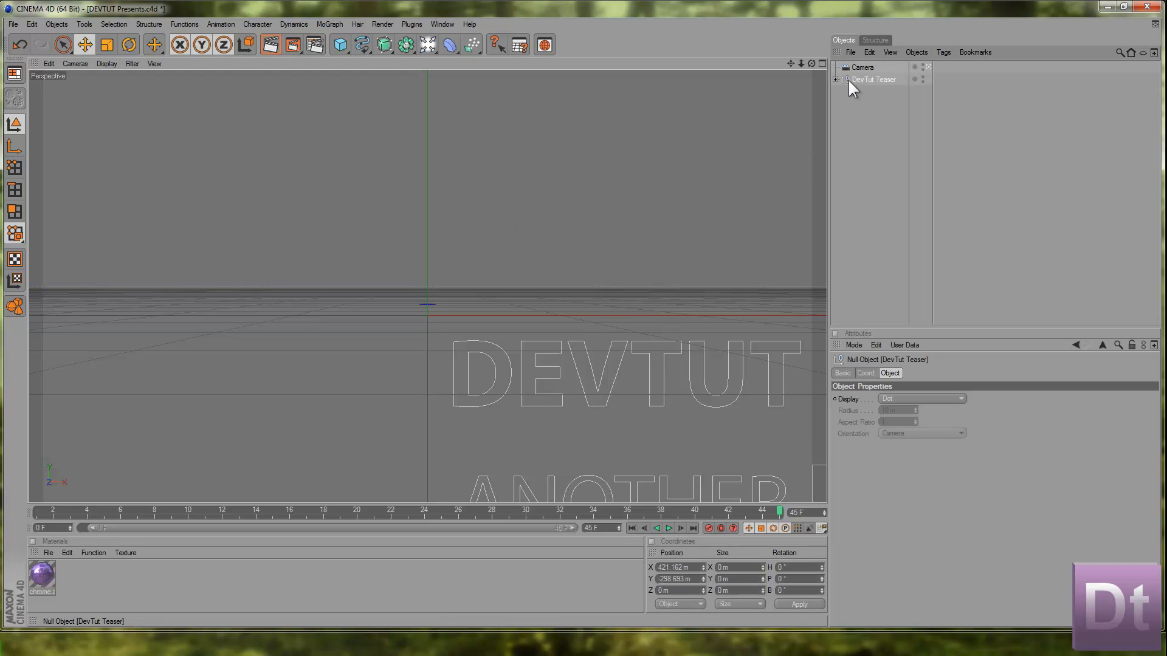
pyautogui.click(837, 79)
pyautogui.click(858, 95)
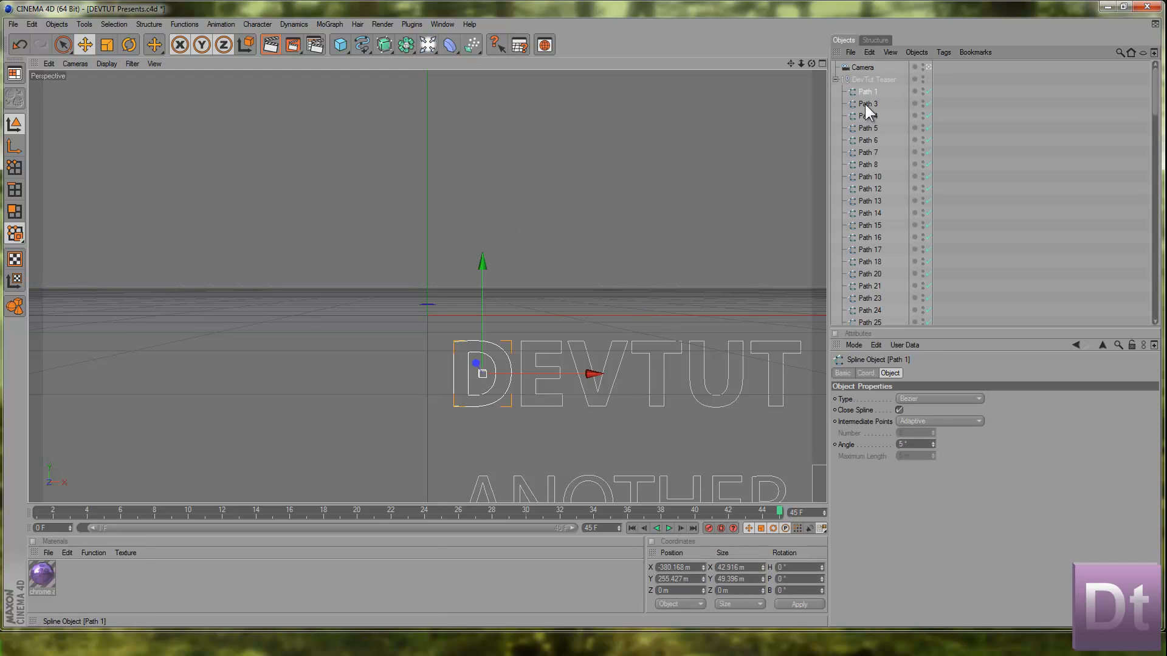
# - Stop looking through the Camera and turn the editor view to show all the imported text outlines
pyautogui.rightClick(938, 68)
pyautogui.click(938, 67)
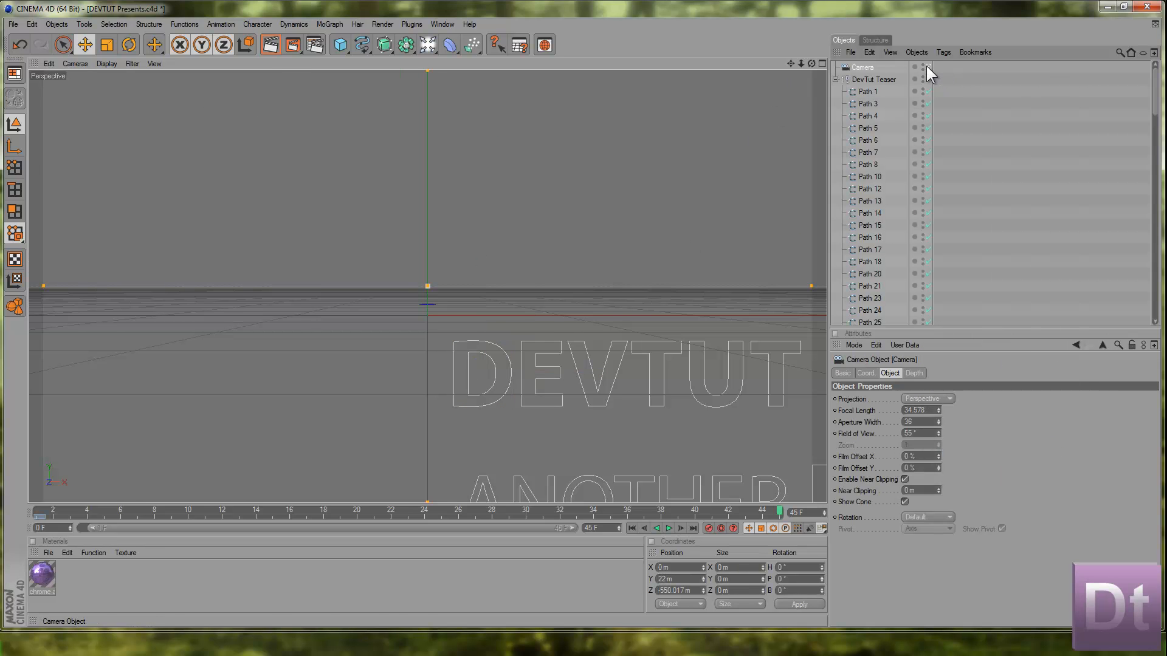
pyautogui.click(927, 66)
pyautogui.moveTo(793, 62); pyautogui.dragTo(568, 314)
pyautogui.moveTo(812, 64); pyautogui.dragTo(581, 313)
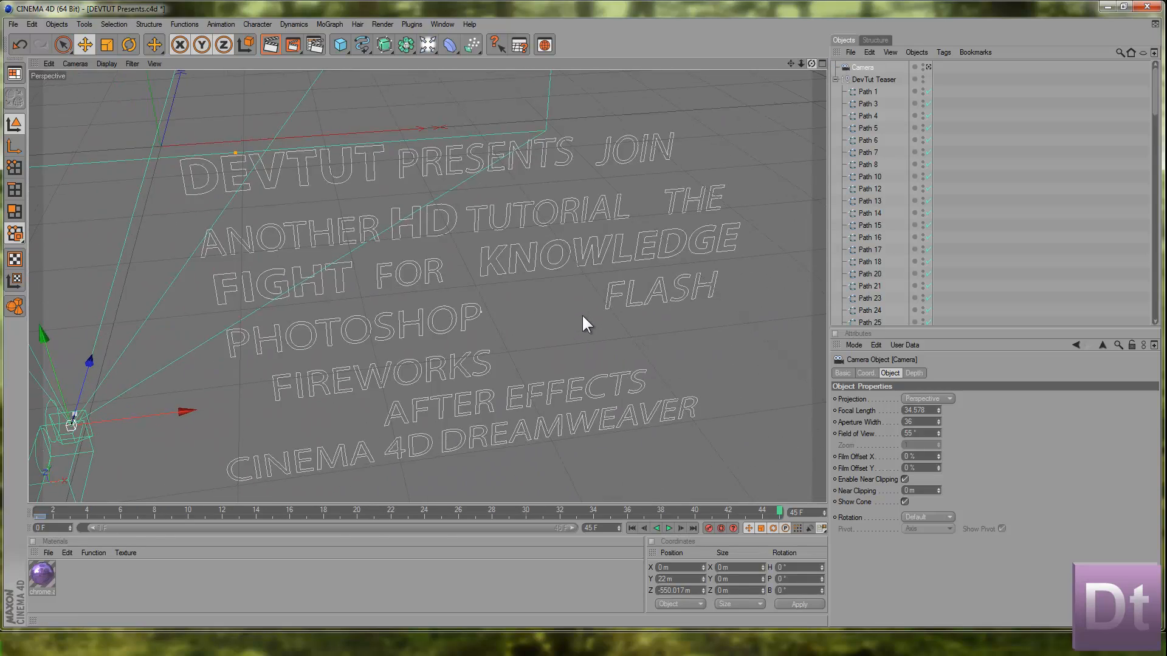
# - Delete the splines Path 1 through Path 17 that form the words DEVTUT PRESENTS
pyautogui.click(876, 126)
pyautogui.click(876, 95)
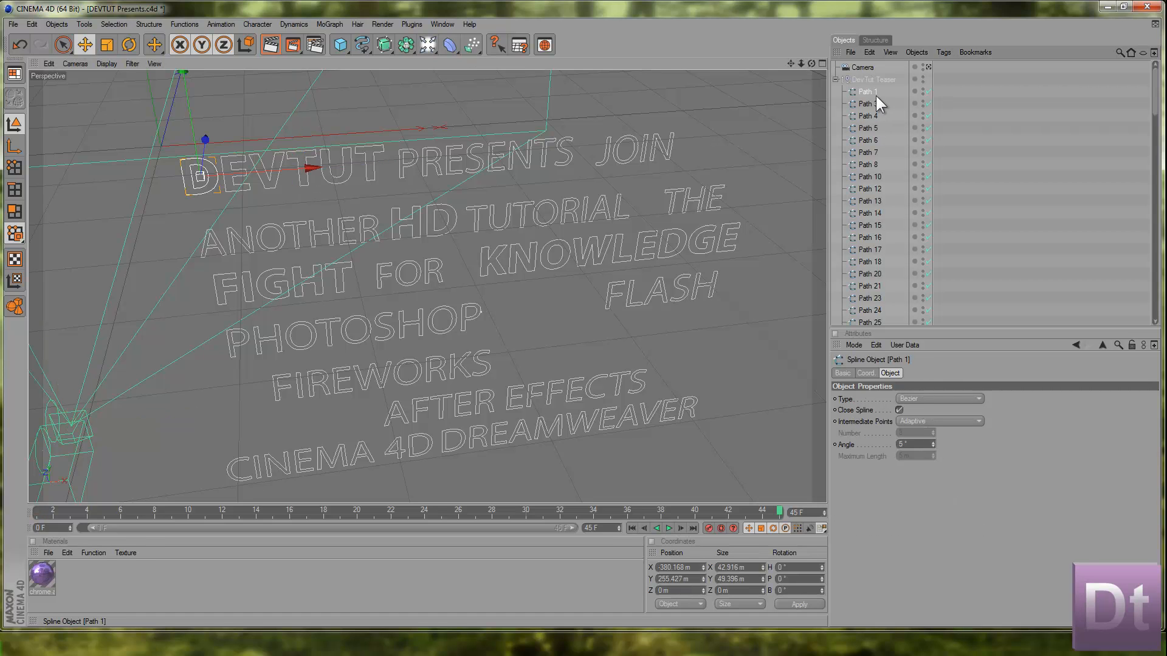
pyautogui.click(871, 177)
pyautogui.click(874, 202)
pyautogui.click(875, 237)
pyautogui.click(876, 261)
pyautogui.click(885, 252)
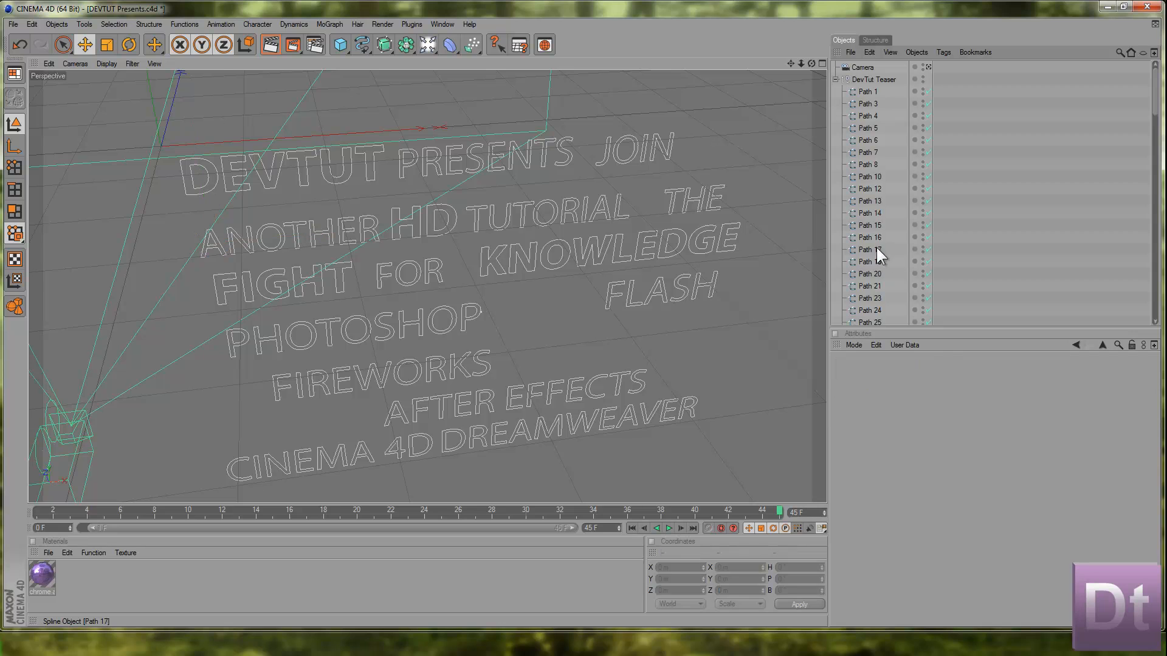
pyautogui.click(876, 250)
pyautogui.keyDown('shift'); pyautogui.click(861, 93); pyautogui.keyUp('shift')
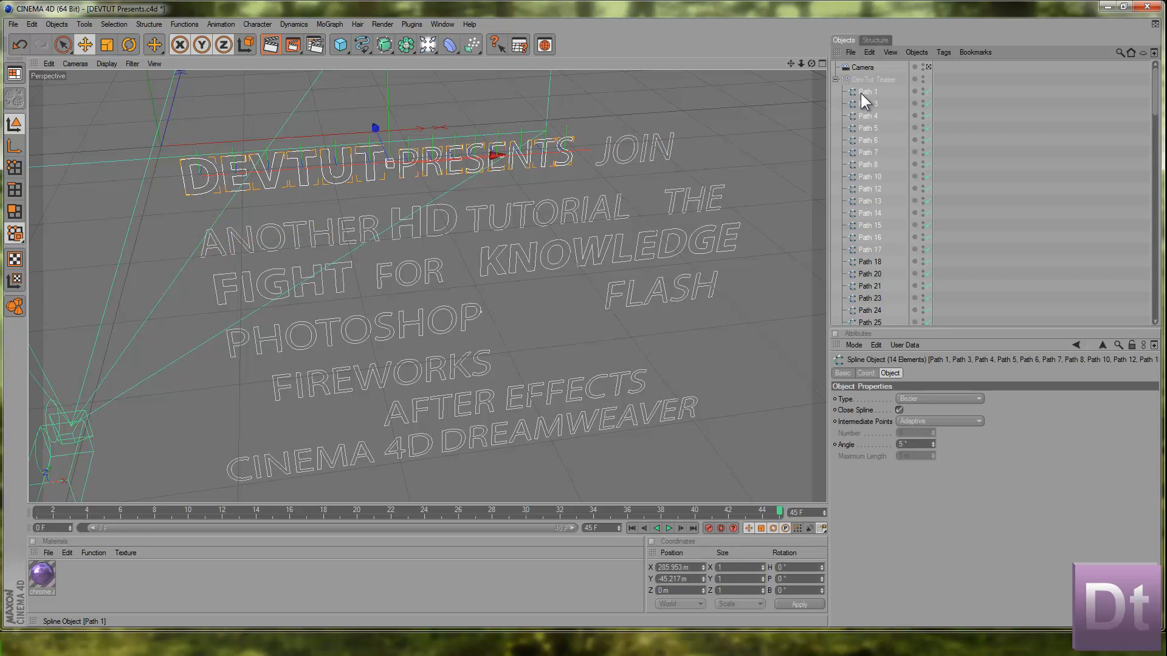
pyautogui.press('Delete')
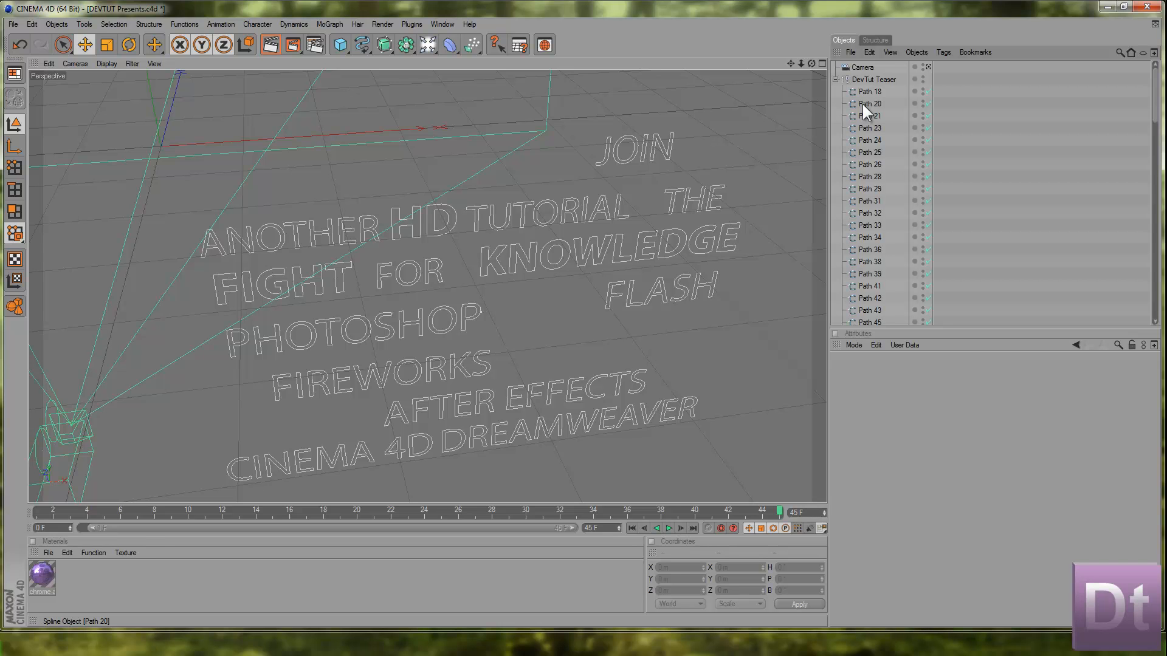
# - Delete the splines from Path 28 to the end of the list, keeping only the word ANOTHER
pyautogui.click(875, 141)
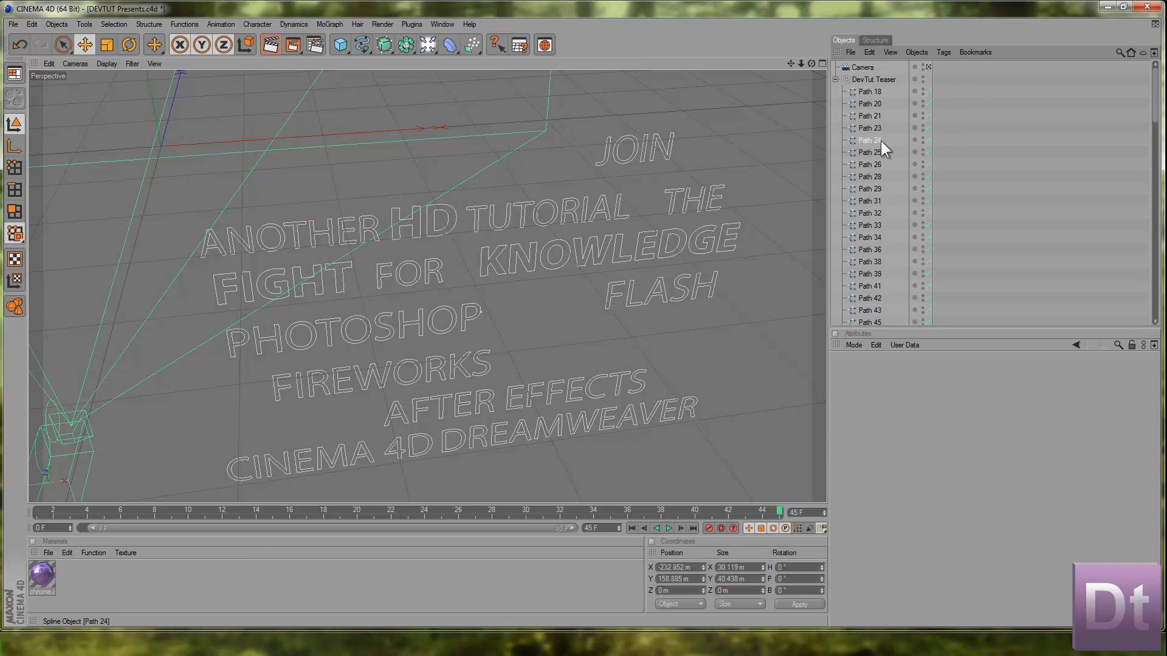
pyautogui.click(869, 164)
pyautogui.click(870, 175)
pyautogui.scroll(-20, 870, 183)
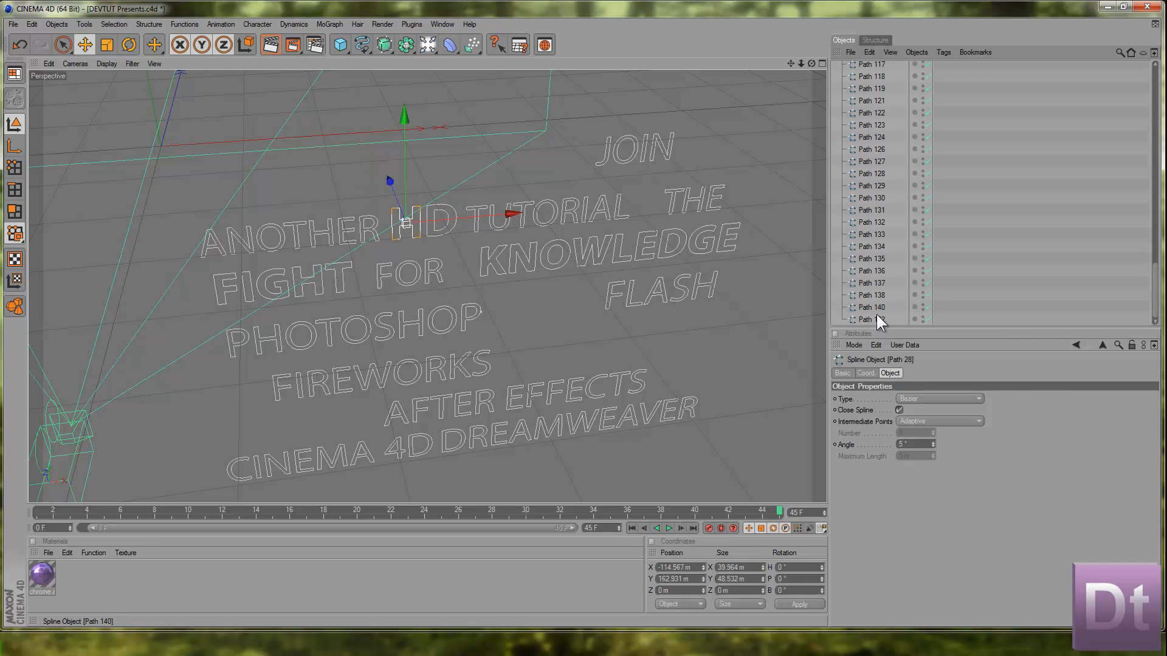
pyautogui.keyDown('shift'); pyautogui.click(873, 320); pyautogui.keyUp('shift')
pyautogui.press('Delete')
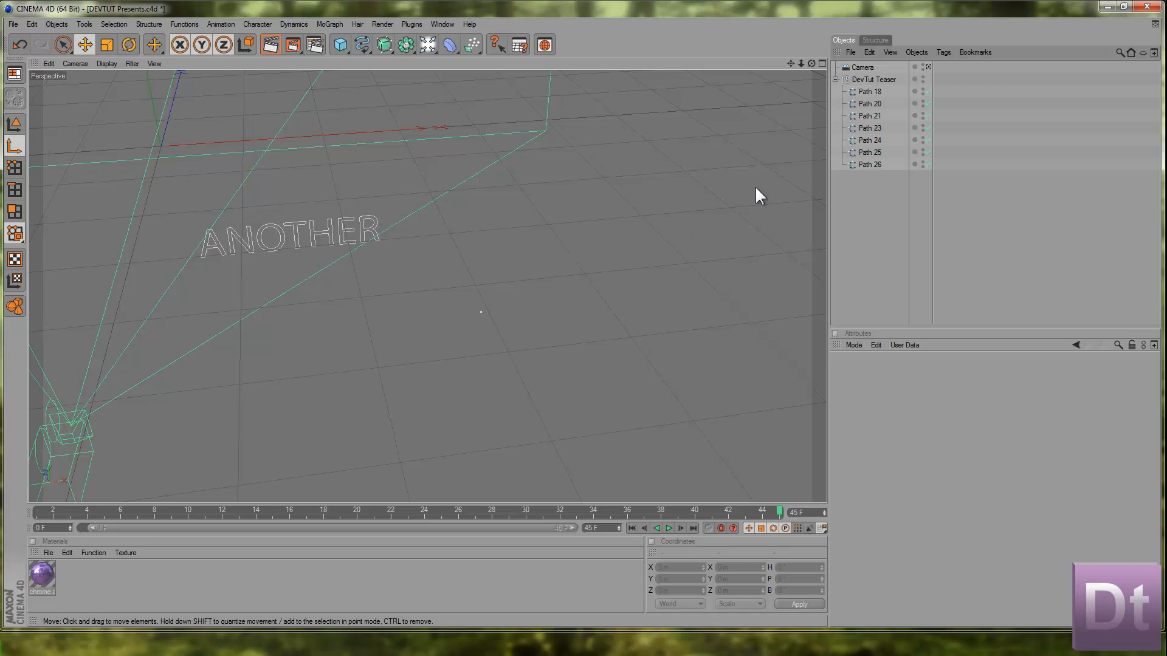
# - Move the DevTut Teaser group's axis to the bottom centre of the word ANOTHER, leaving the letters in place
pyautogui.moveTo(812, 64); pyautogui.dragTo(582, 316)
pyautogui.scroll(-3, 498, 133)
pyautogui.scroll(-8, 498, 131)
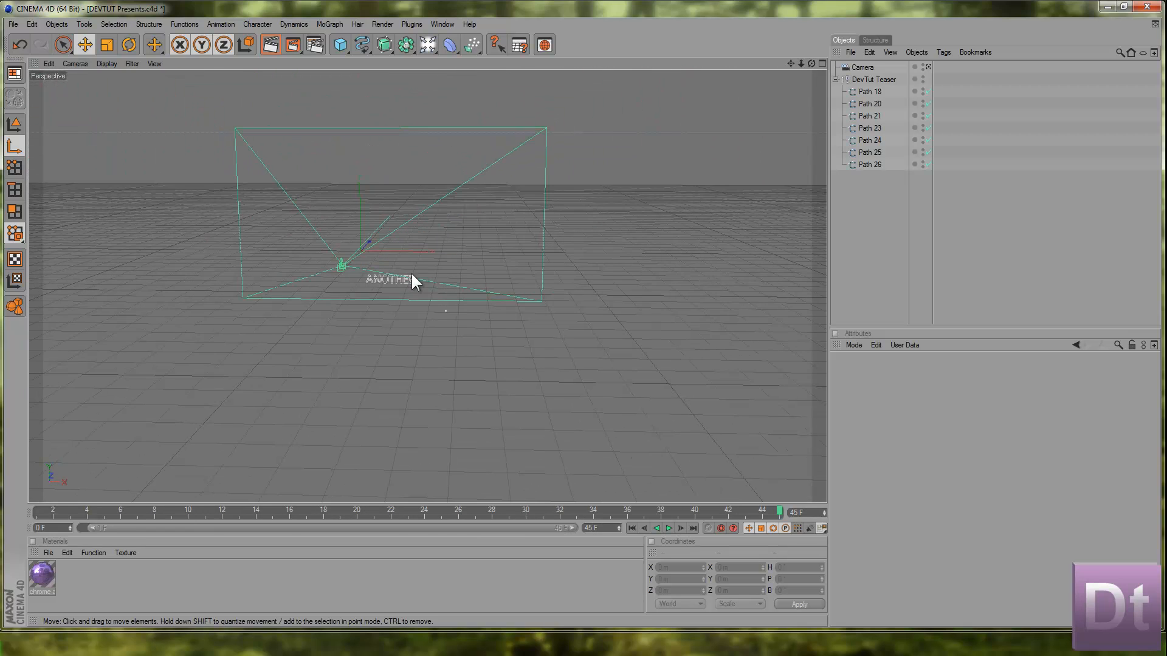
pyautogui.click(873, 80)
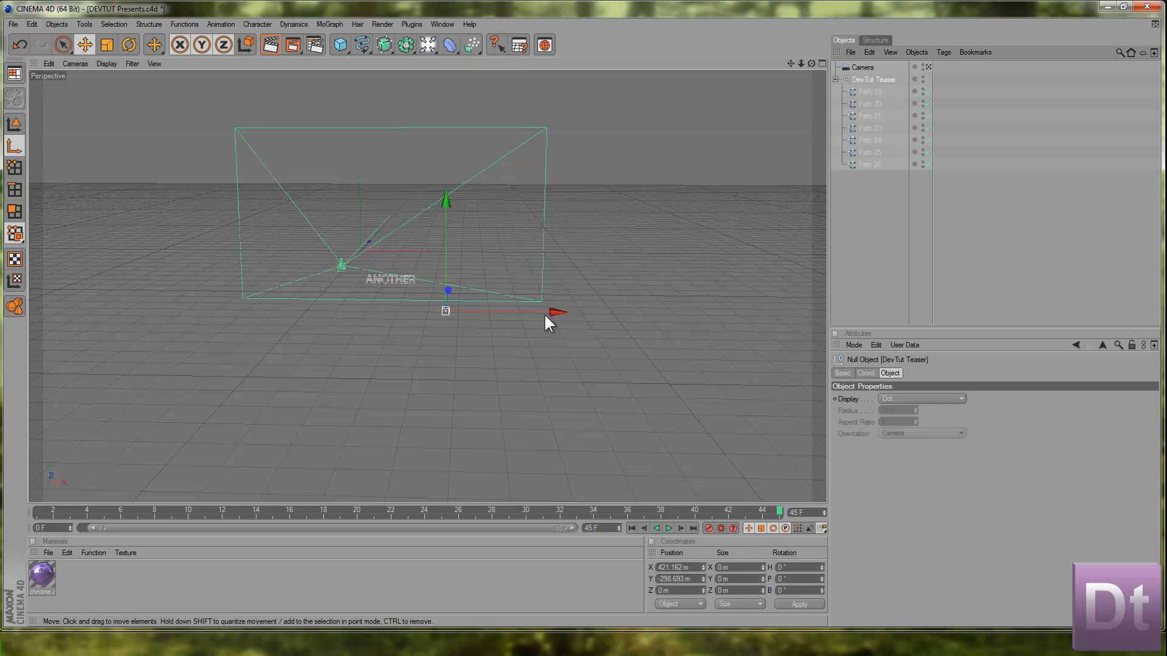
pyautogui.moveTo(581, 315); pyautogui.dragTo(556, 315)
pyautogui.scroll(6, 203, 302)
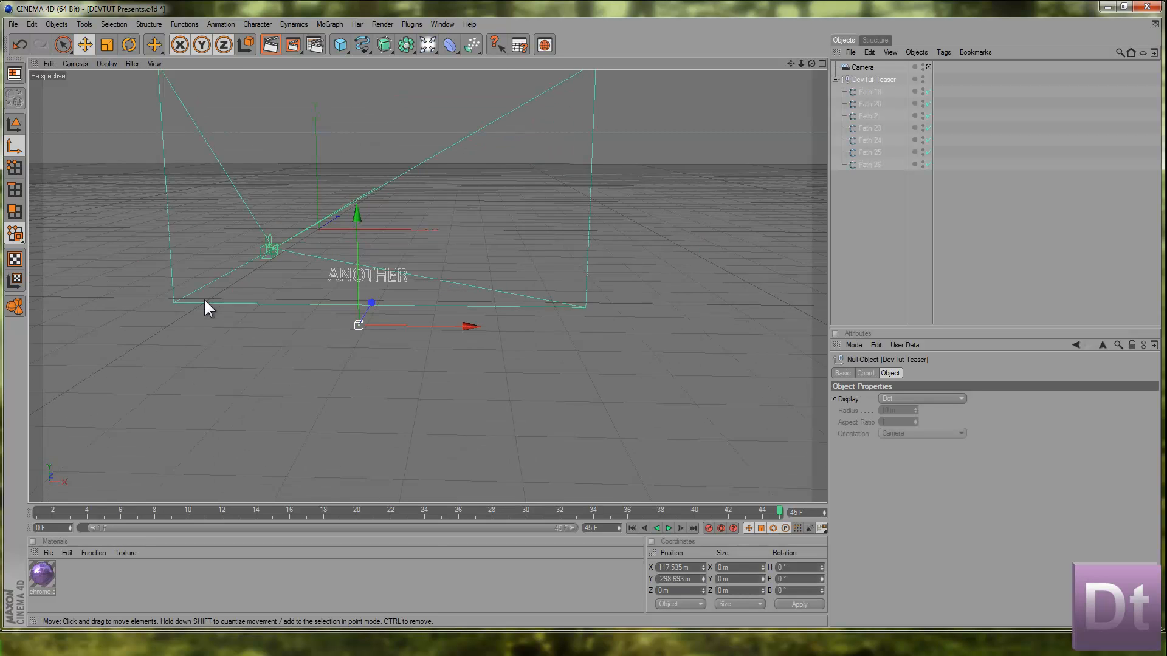
pyautogui.scroll(2, 207, 297)
pyautogui.moveTo(393, 371); pyautogui.dragTo(586, 321)
pyautogui.moveTo(293, 260)
pyautogui.mouseDown()
pyautogui.moveTo(582, 313)
pyautogui.moveTo(289, 260)
pyautogui.mouseUp()
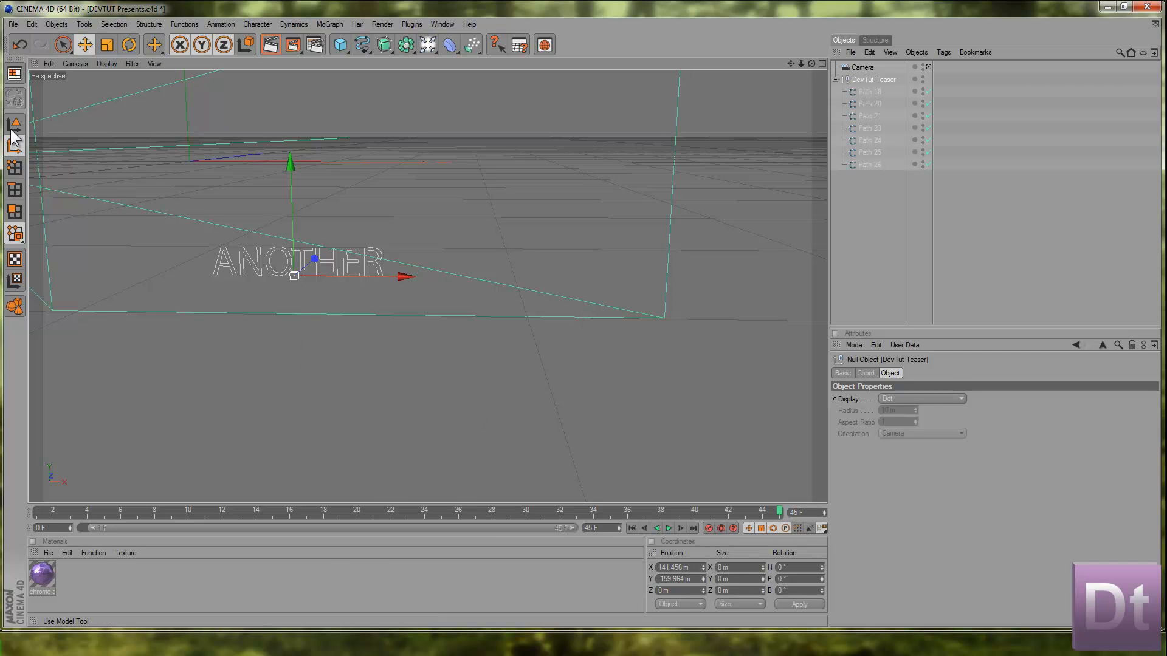
# - Set the DevTut Teaser group's X and Y position to 0 m and look through the Camera
pyautogui.click(694, 569)
pyautogui.write('0')
pyautogui.press('Tab')
pyautogui.write('0')
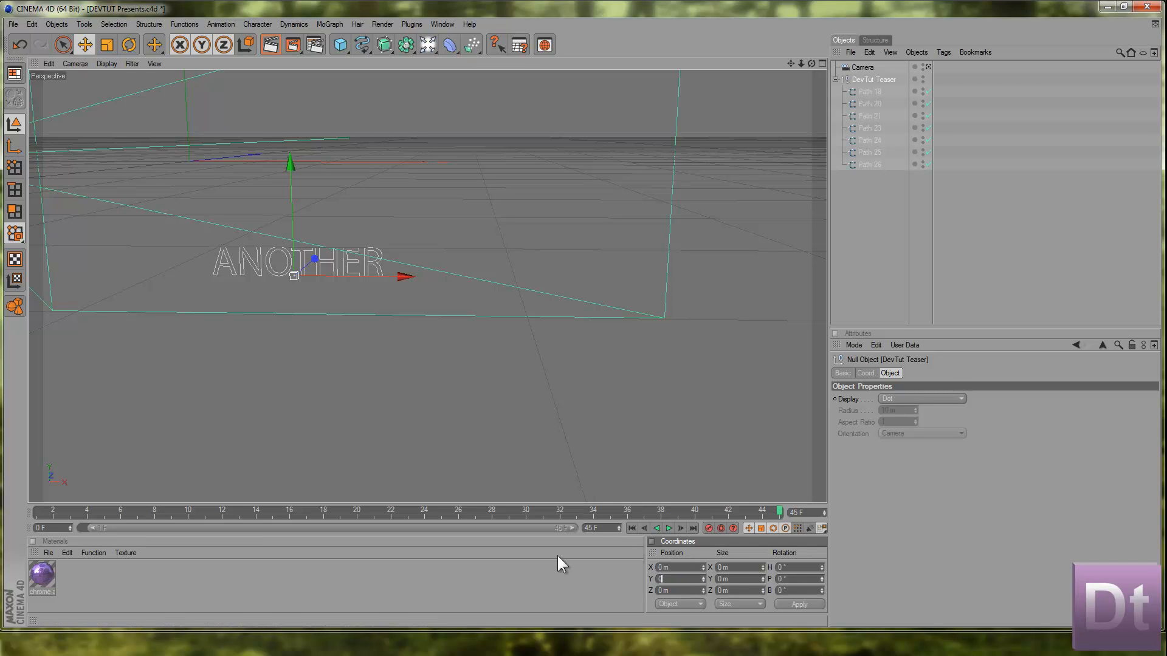
pyautogui.click(787, 604)
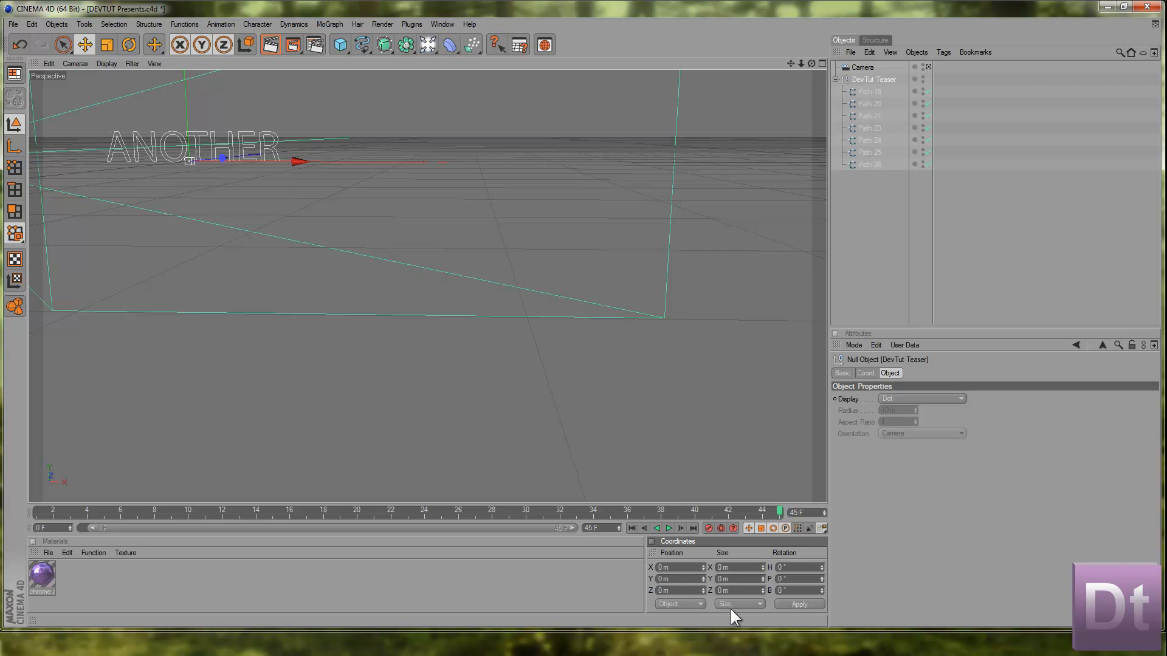
pyautogui.click(928, 66)
pyautogui.moveTo(771, 508); pyautogui.dragTo(957, 491)
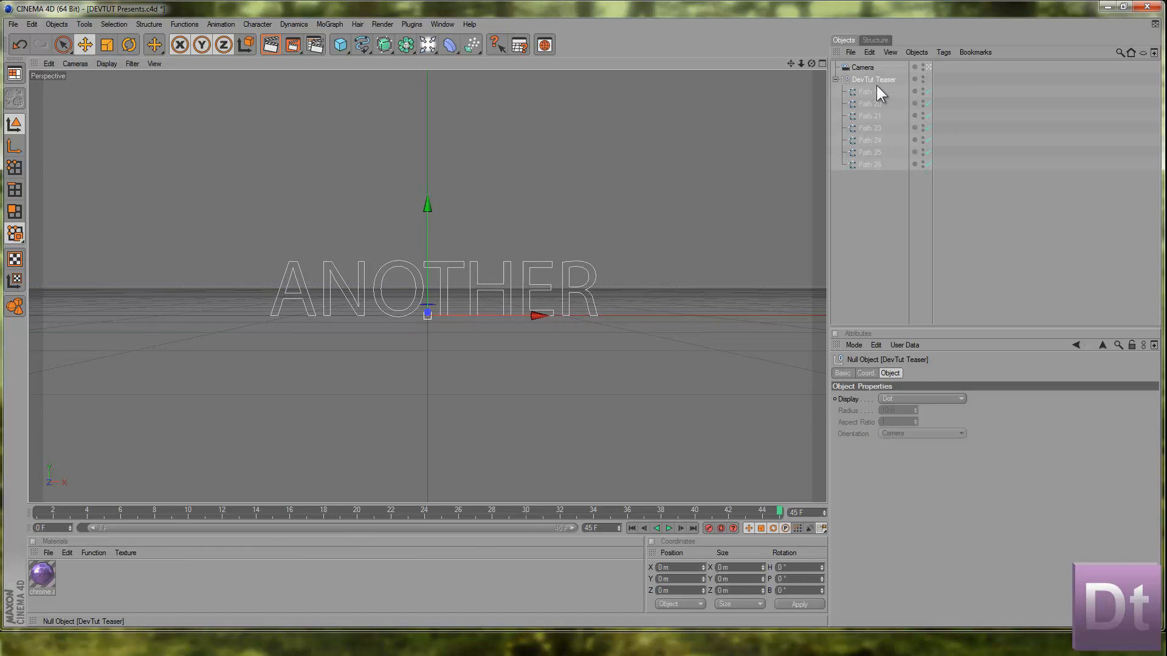
# - Add an Extrude NURBS below the Camera and place the DevTut Teaser group inside it
pyautogui.click(875, 180)
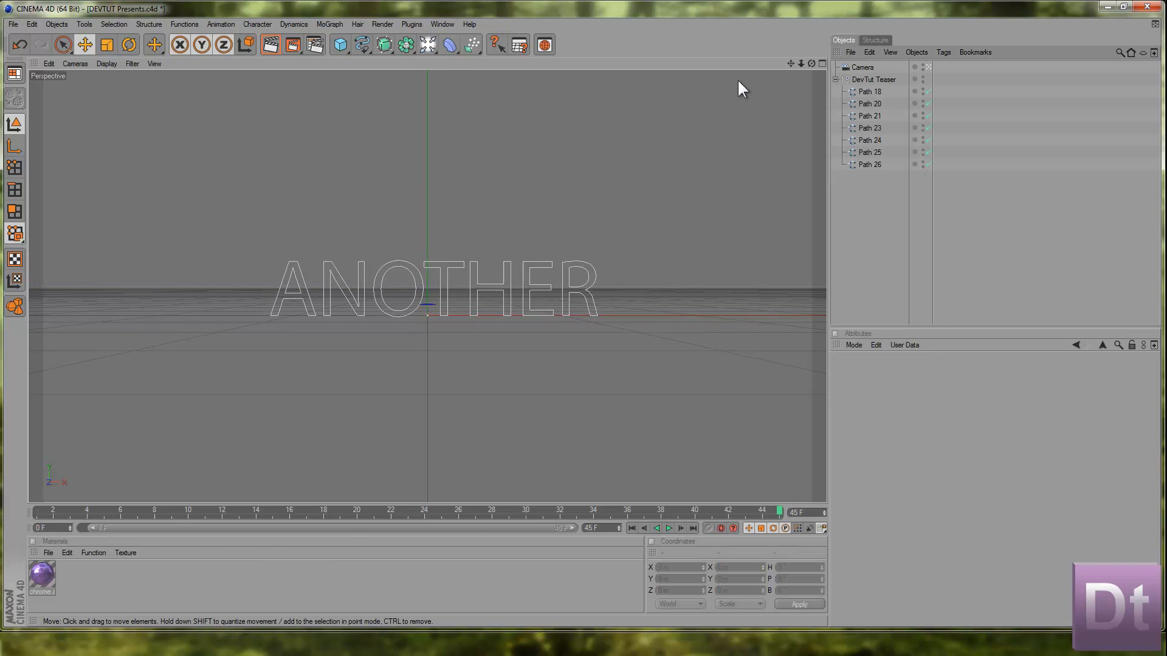
pyautogui.click(873, 80)
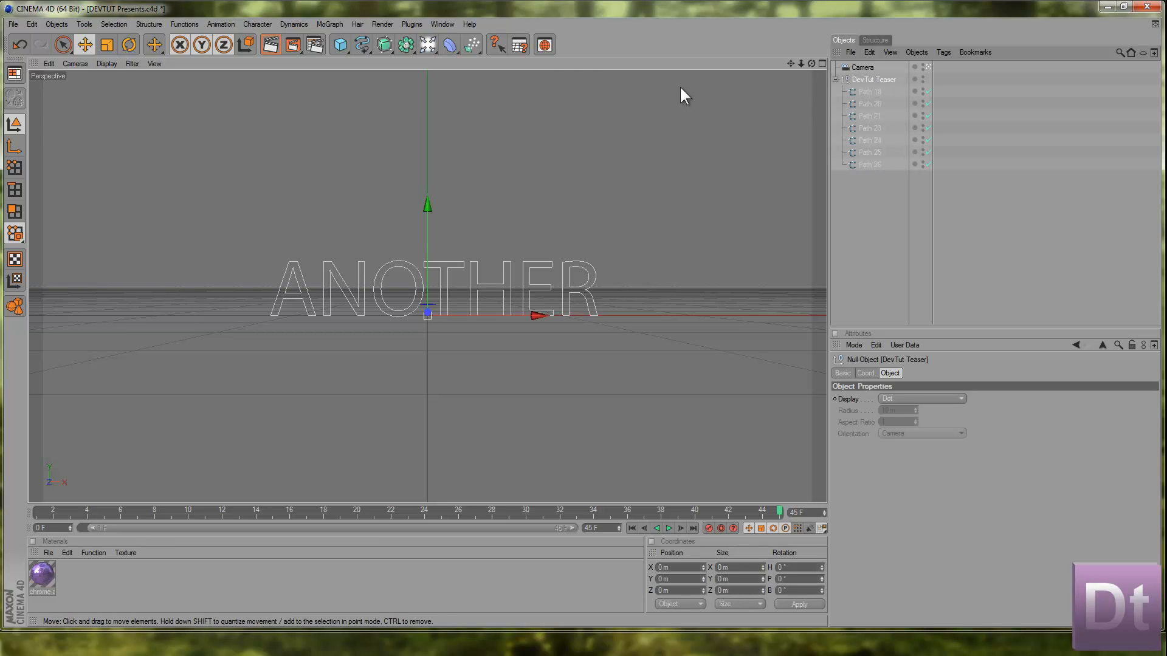
pyautogui.moveTo(389, 48); pyautogui.dragTo(512, 54)
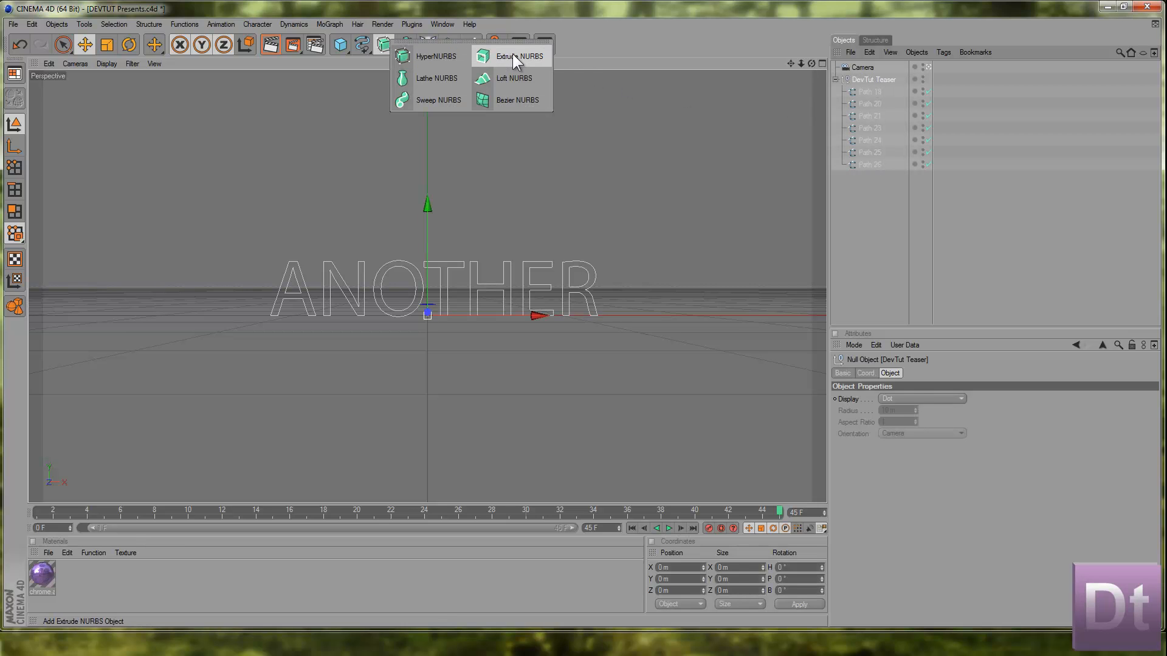
pyautogui.click(512, 53)
pyautogui.moveTo(880, 68); pyautogui.dragTo(888, 177)
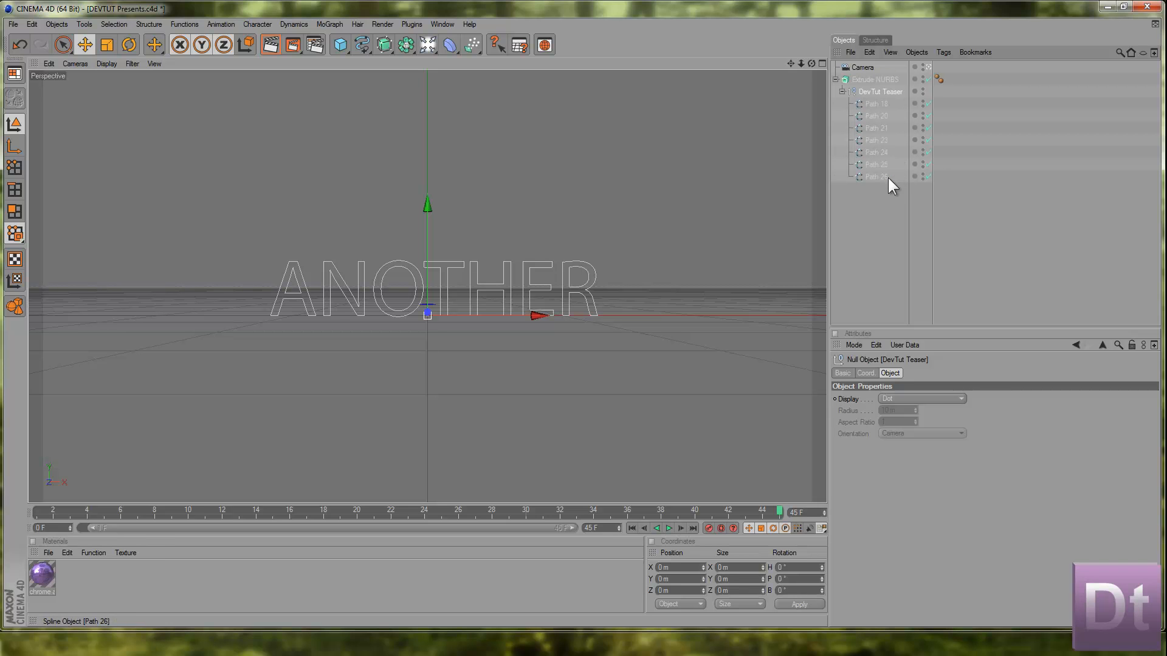
# - Enable Hierarchical on the Extrude NURBS and set its Z movement to 10 m
pyautogui.click(875, 79)
pyautogui.click(887, 444)
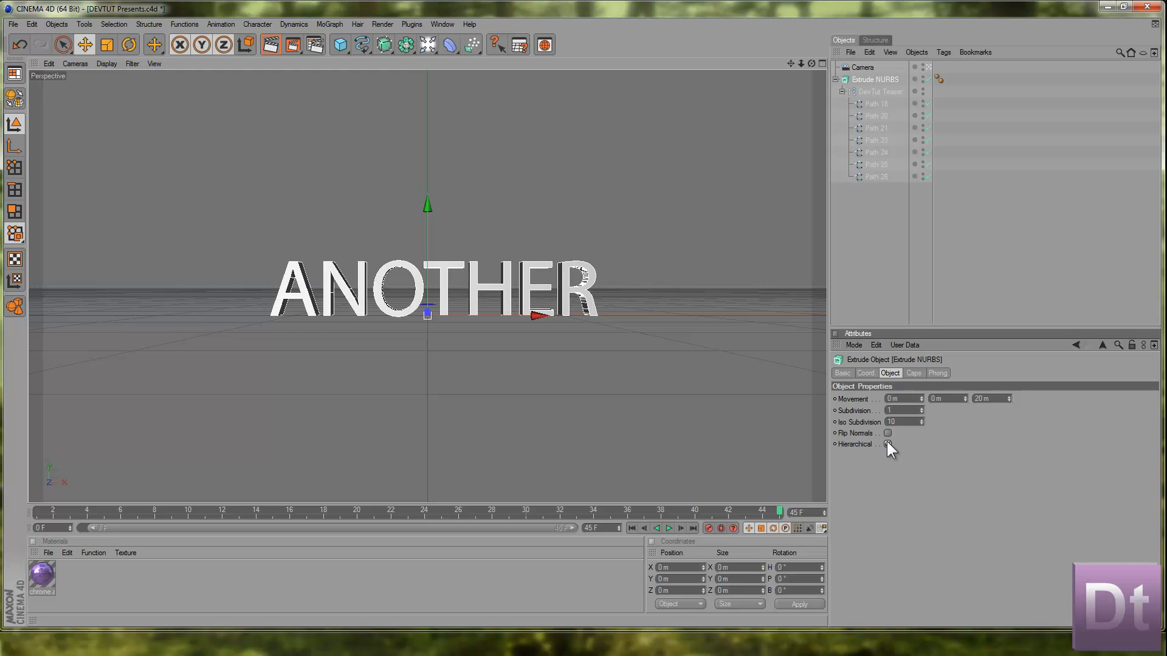
pyautogui.doubleClick(979, 399)
pyautogui.write('10')
pyautogui.press('Return')
# - Set the extrusion's start cap to Fillet Cap with a 1.5 m radius
pyautogui.click(913, 374)
pyautogui.click(918, 399)
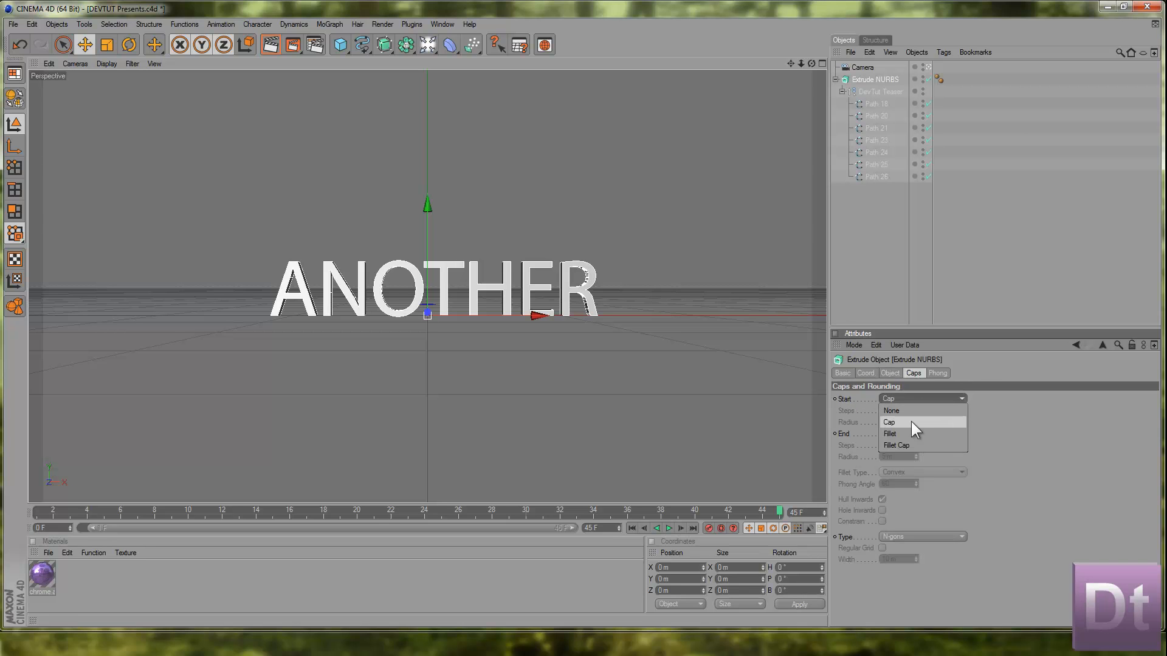
pyautogui.click(907, 446)
pyautogui.write('1.5')
pyautogui.press('Tab')
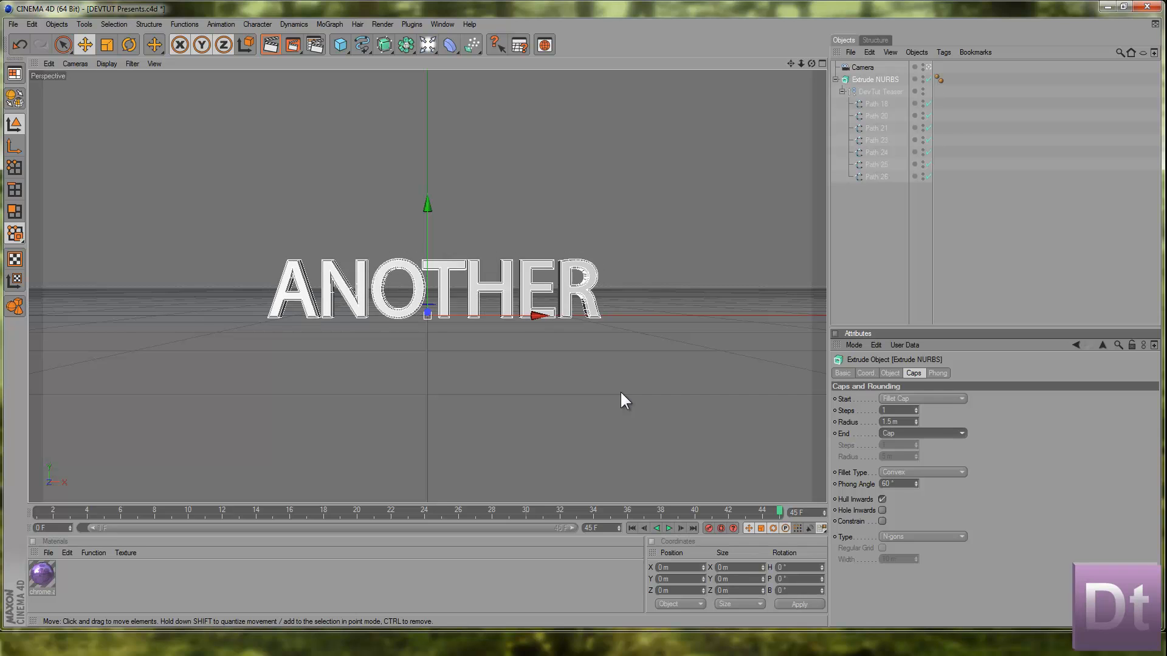
# - Set the extrusion's end cap to Fillet Cap with a 1.5 m radius and deselect the object
pyautogui.press('Down')
pyautogui.press('Down')
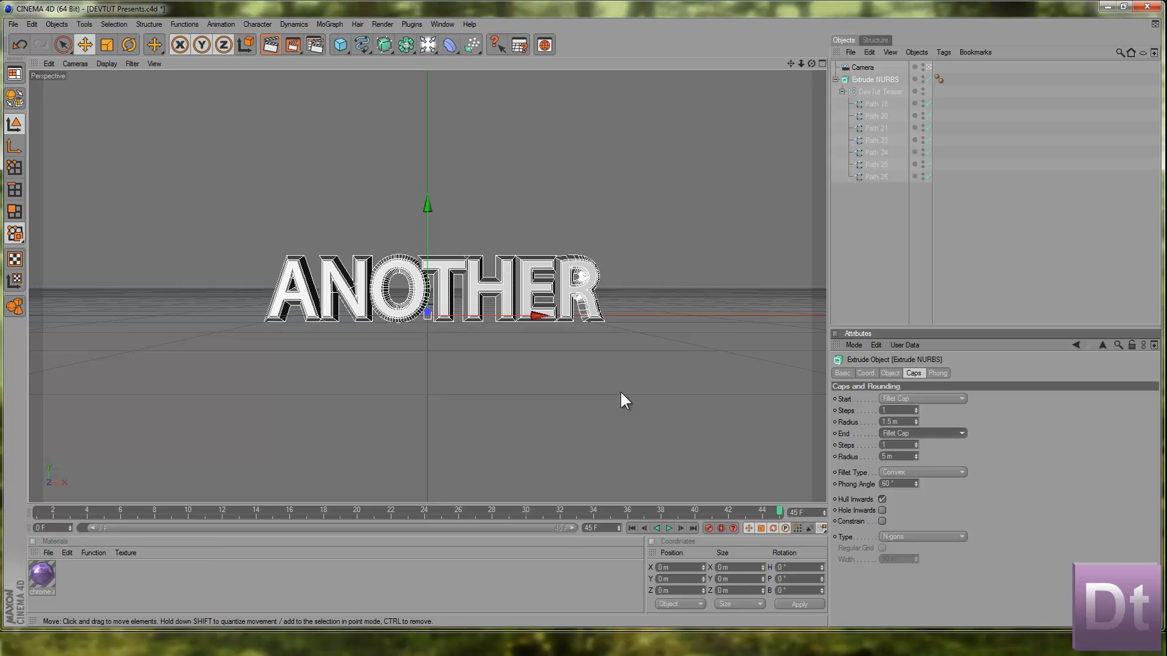
pyautogui.press('Tab')
pyautogui.press('Tab')
pyautogui.write('1.5')
pyautogui.press('Return')
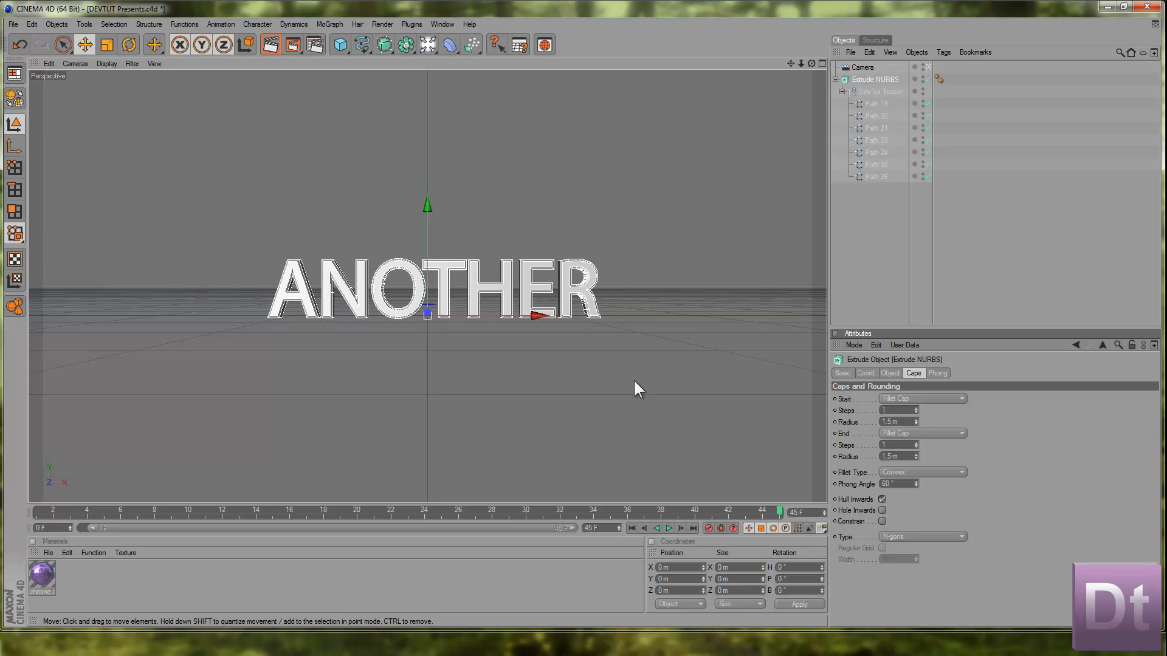
pyautogui.click(957, 434)
pyautogui.click(996, 416)
pyautogui.click(948, 272)
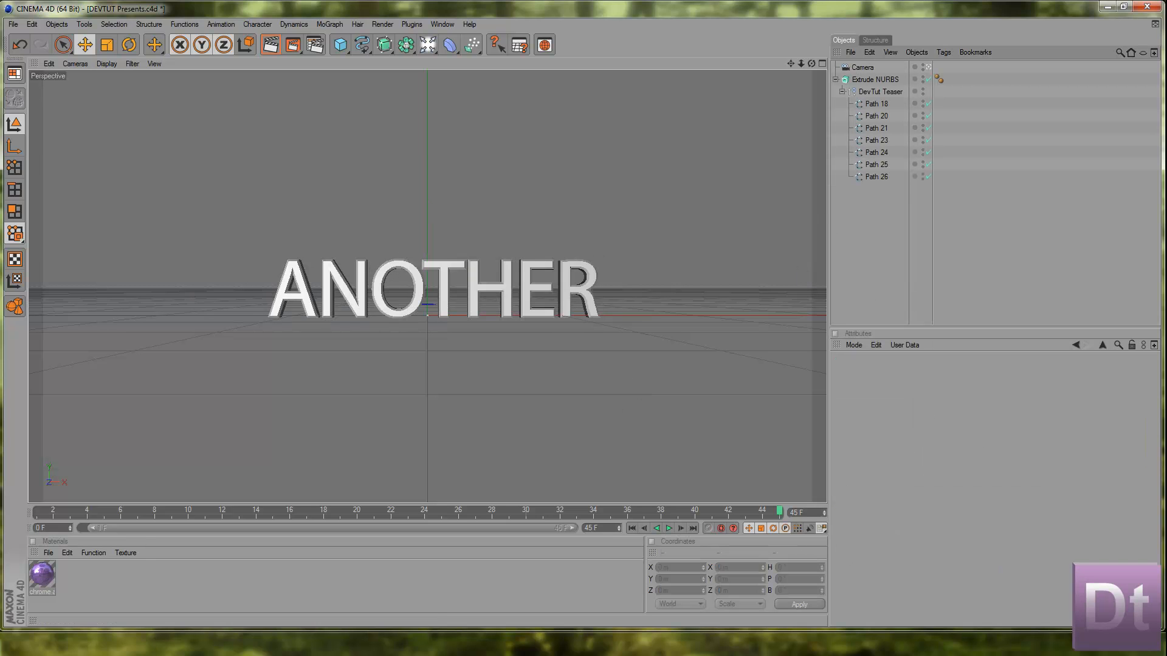
# - Apply the purple chrome material to the Extrude NURBS and move the timeline to frame 22
pyautogui.moveTo(26, 581); pyautogui.dragTo(905, 82)
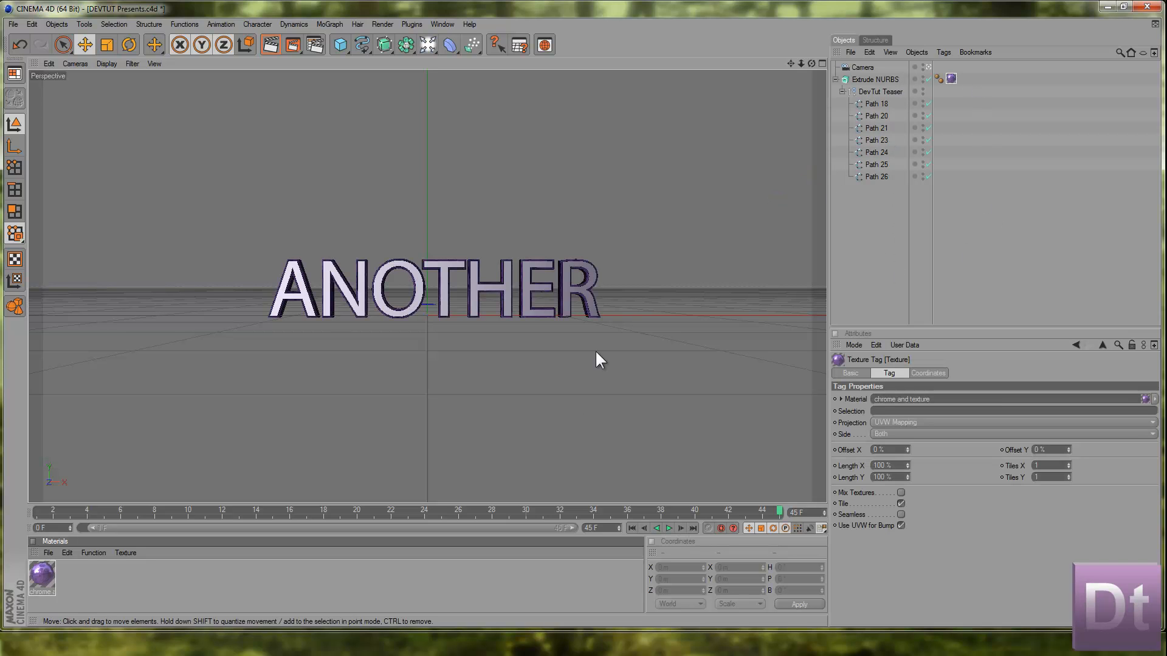
pyautogui.moveTo(373, 510); pyautogui.dragTo(492, 512)
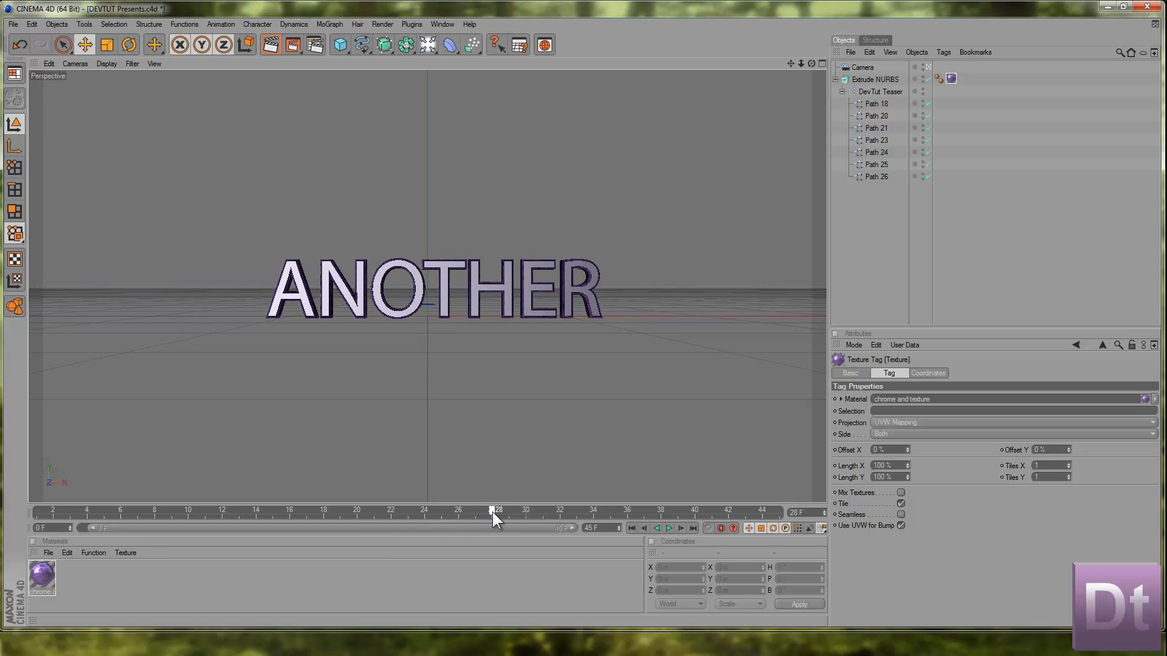
pyautogui.moveTo(491, 512); pyautogui.dragTo(395, 515)
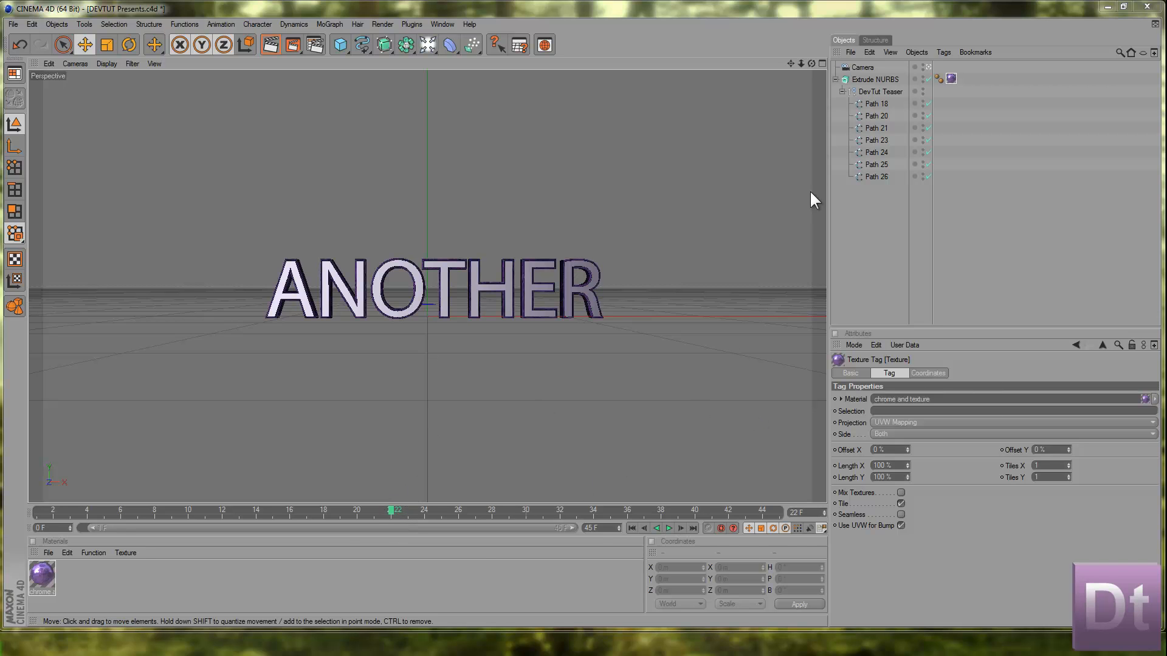
# - Rename the Extrude NURBS object as Text
pyautogui.click(865, 92)
pyautogui.click(875, 81)
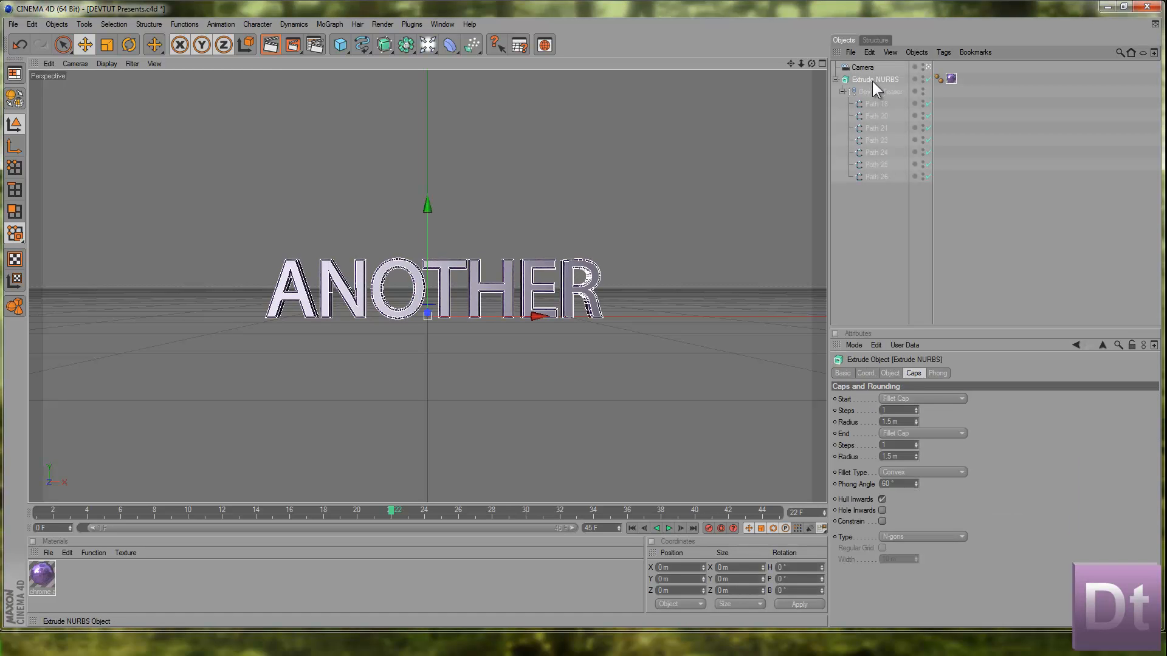
pyautogui.doubleClick(874, 81)
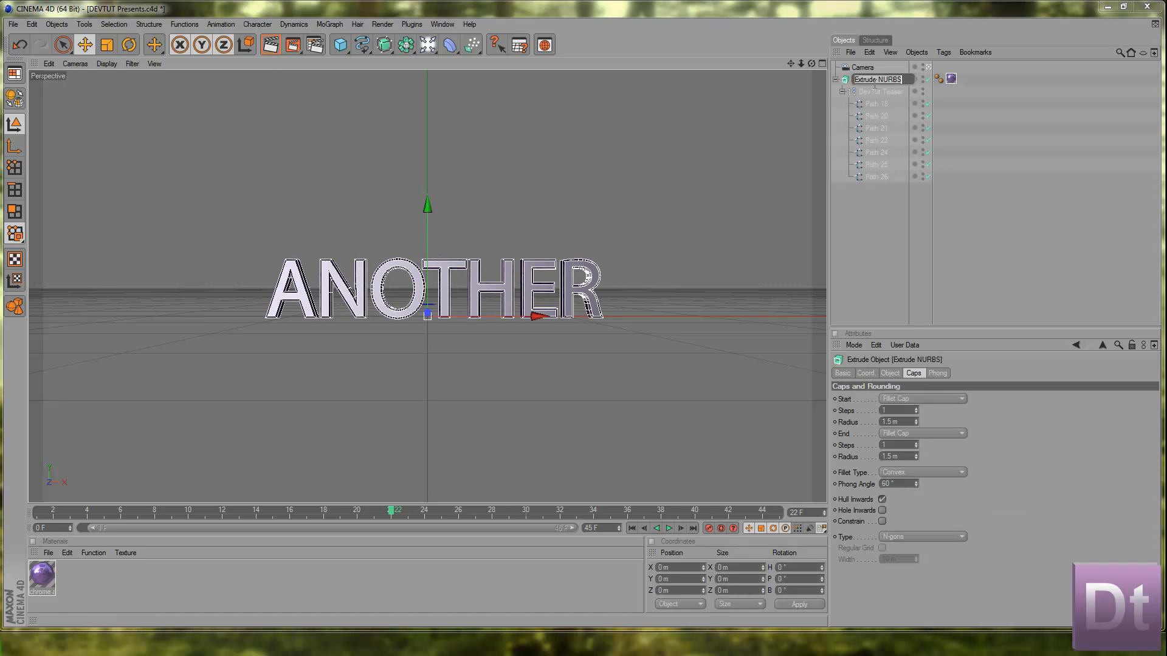
pyautogui.write('Text')
pyautogui.press('Return')
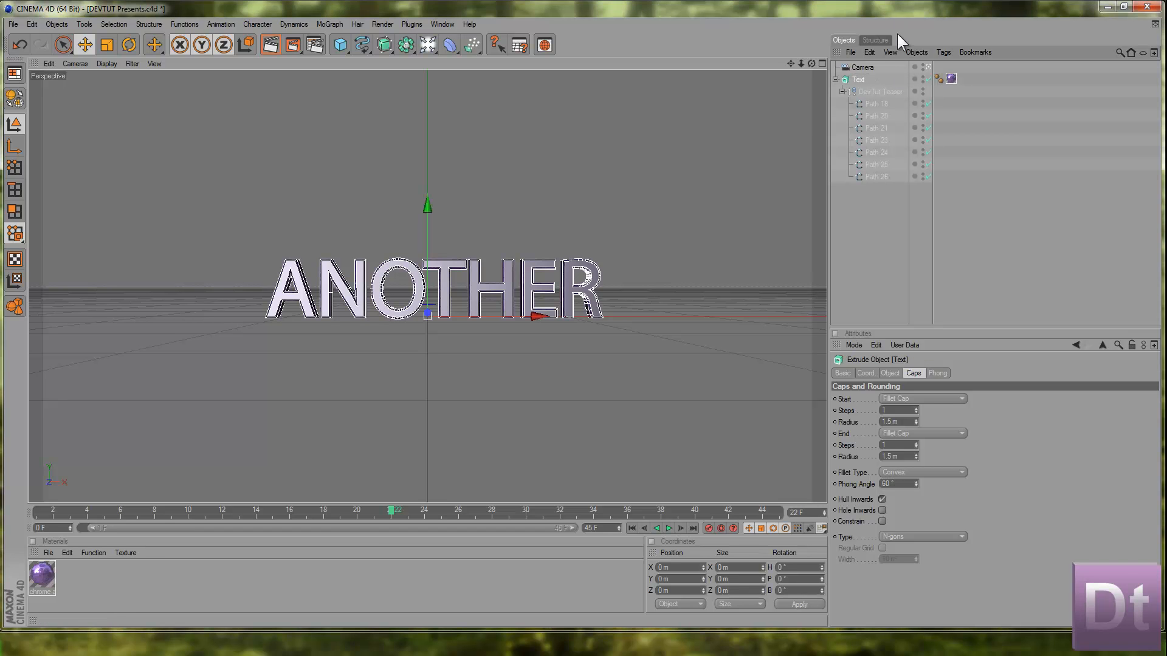
# - Record keyframes for the Text object's X, Y and Z scale of 1 at frame 22
pyautogui.click(880, 82)
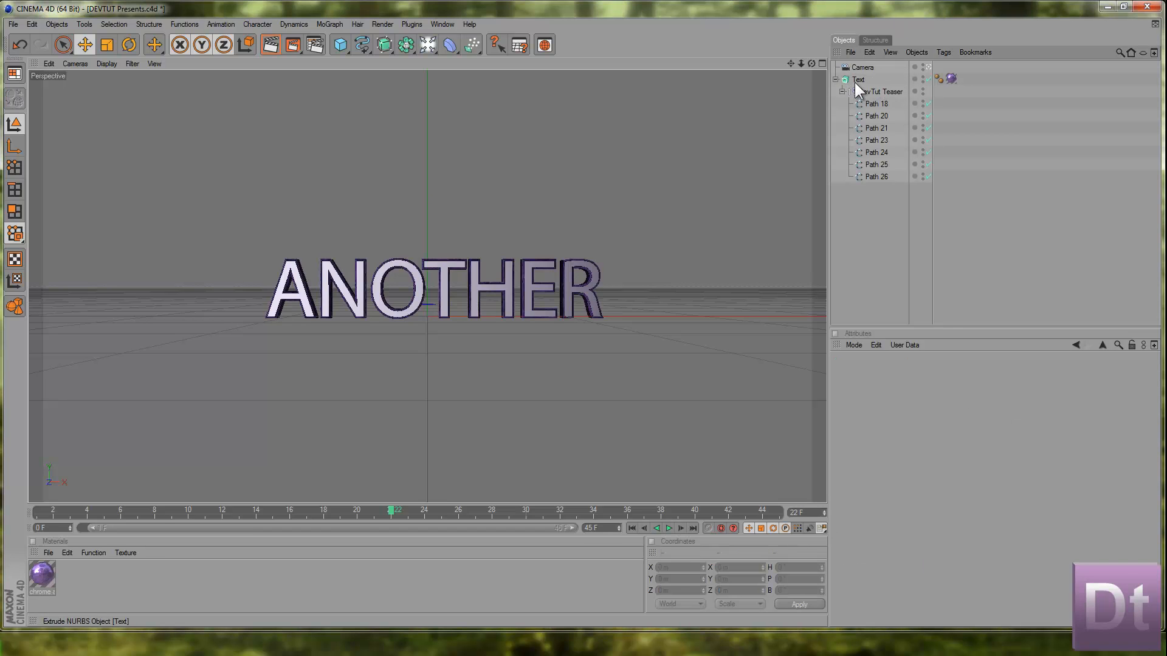
pyautogui.click(854, 82)
pyautogui.click(863, 373)
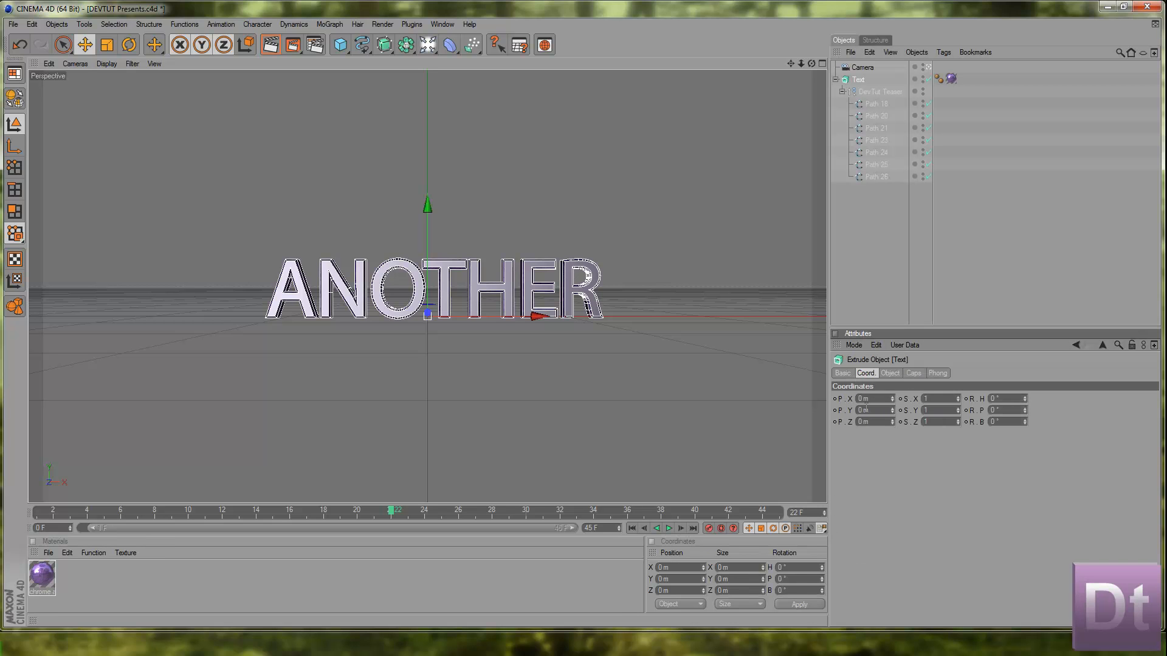
pyautogui.keyDown('ctrl'); pyautogui.click(900, 401); pyautogui.keyUp('ctrl')
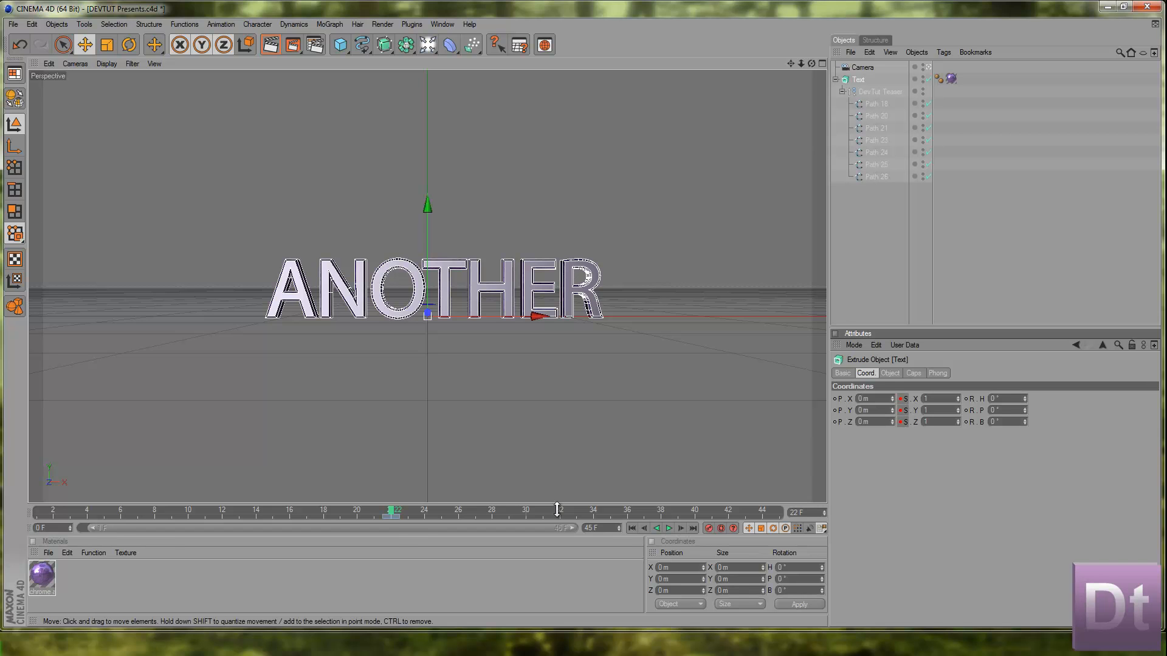
# - At frame 1, set the Text object's X, Y and Z scale to 0 and record keyframes for all three
pyautogui.moveTo(396, 505); pyautogui.dragTo(37, 510)
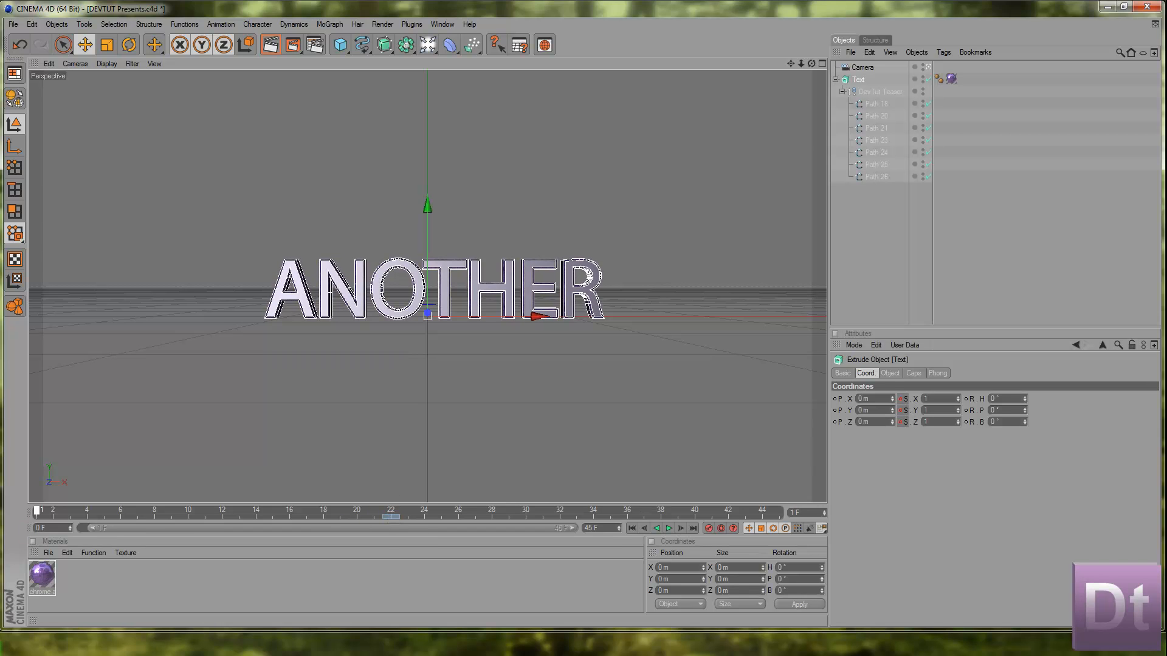
pyautogui.doubleClick(926, 398)
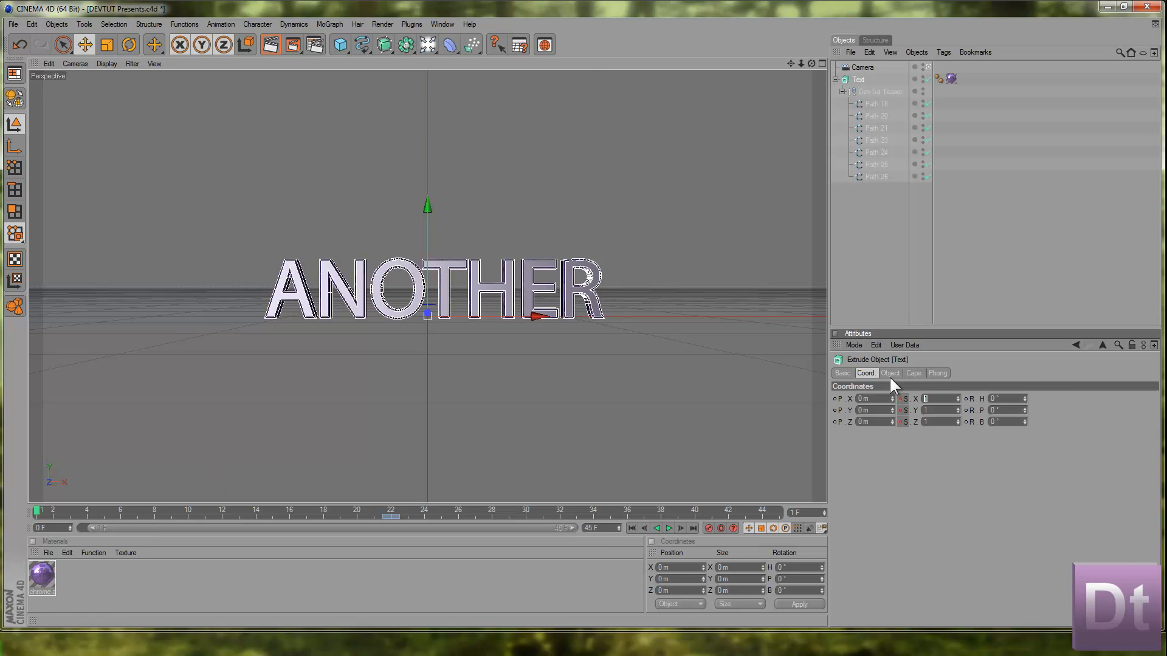
pyautogui.write('0')
pyautogui.press('Tab')
pyautogui.write('0')
pyautogui.press('Tab')
pyautogui.write('0')
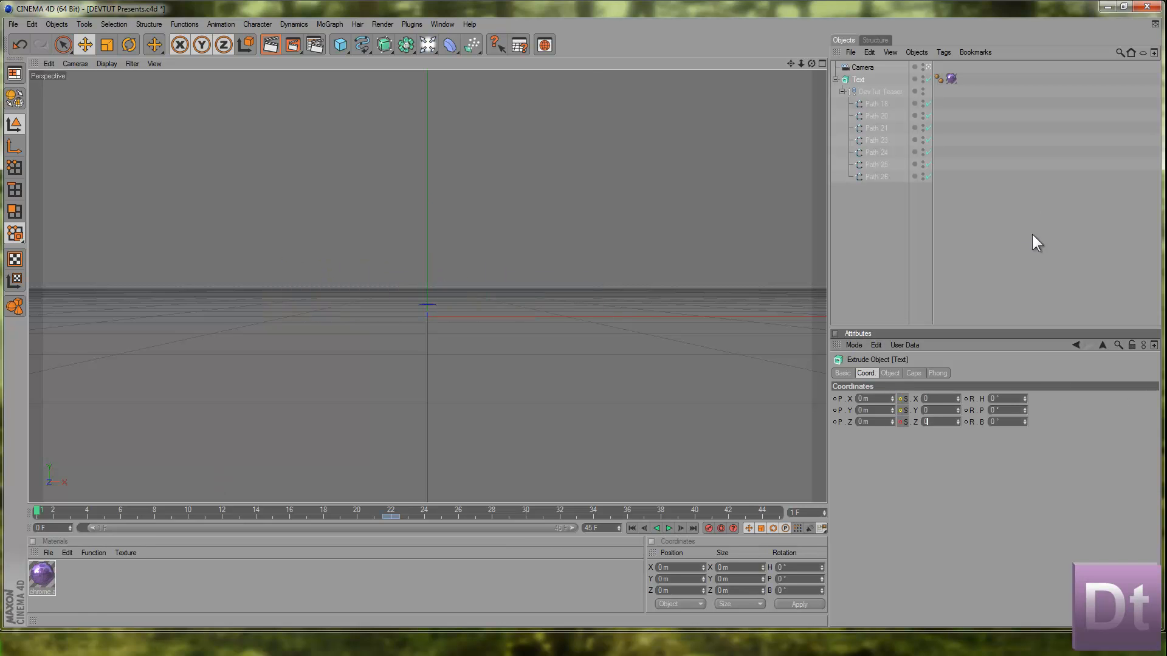
pyautogui.keyDown('ctrl'); pyautogui.click(900, 422); pyautogui.keyUp('ctrl')
# - Play the scaling animation of the word ANOTHER, stop playback and deselect the Text object
pyautogui.click(669, 528)
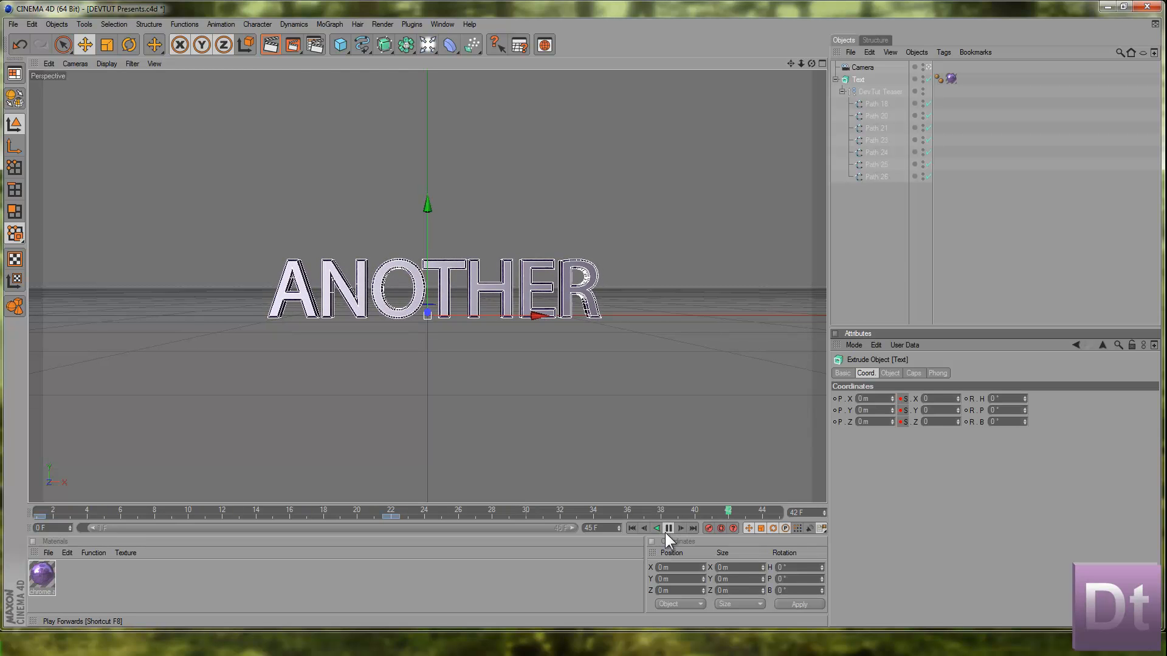
pyautogui.click(666, 531)
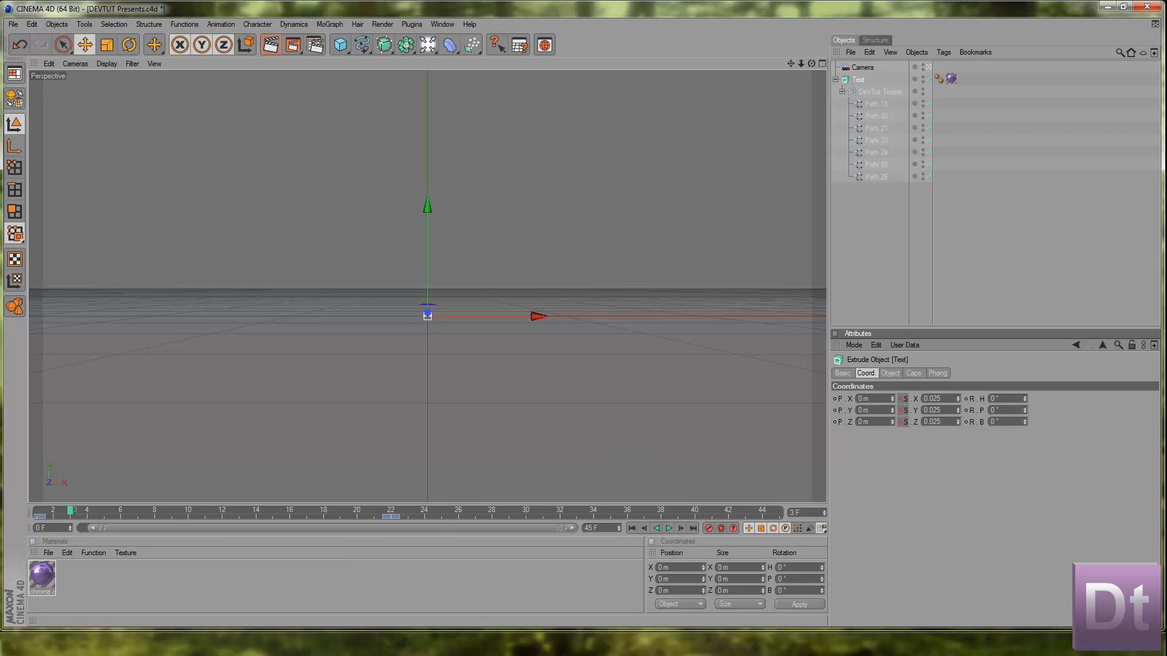
pyautogui.click(93, 308)
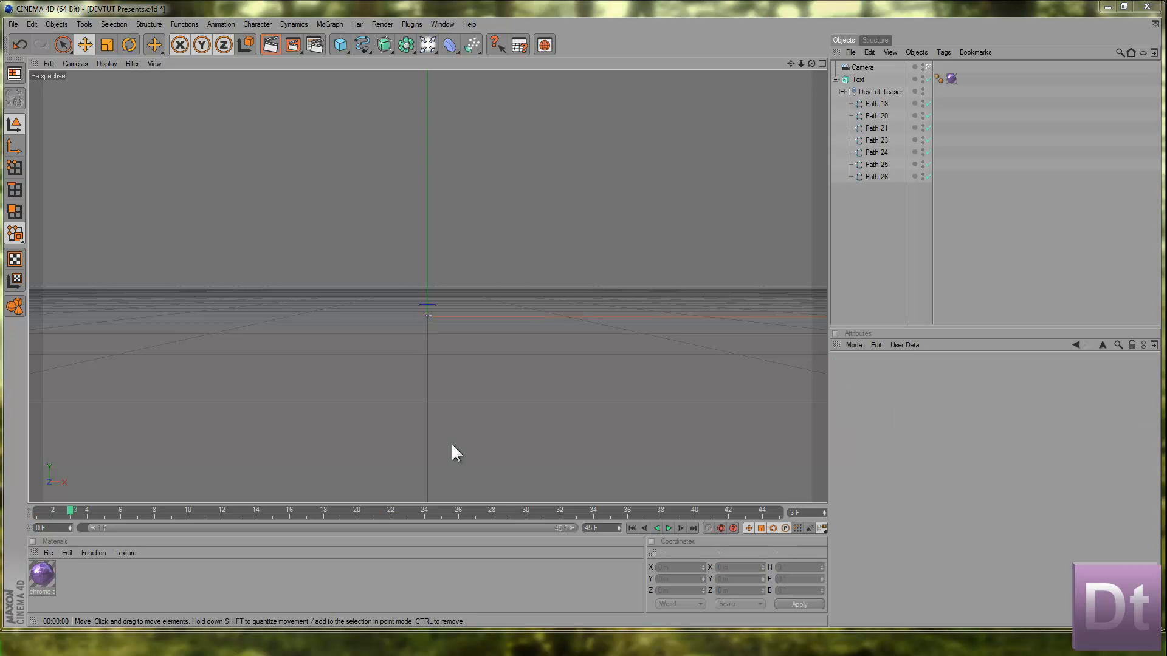
# - Go to frame 24 and render a preview of the word ANOTHER in the viewport
pyautogui.moveTo(250, 511); pyautogui.dragTo(424, 510)
pyautogui.hotkey('ctrl', 'r')
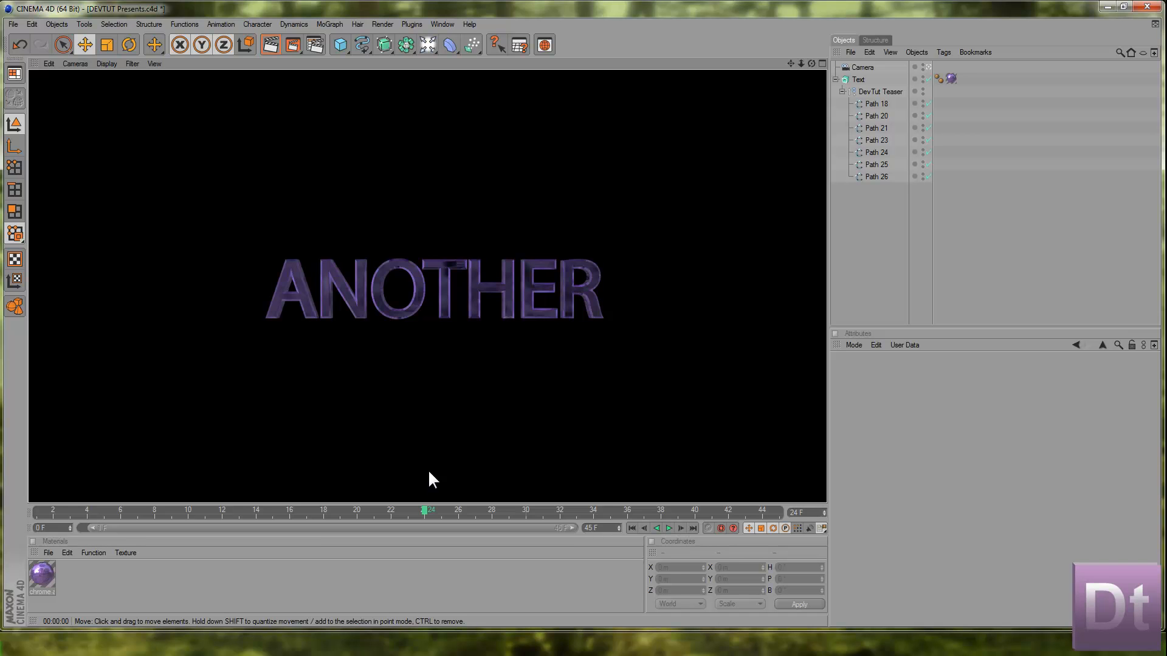
pyautogui.click(429, 480)
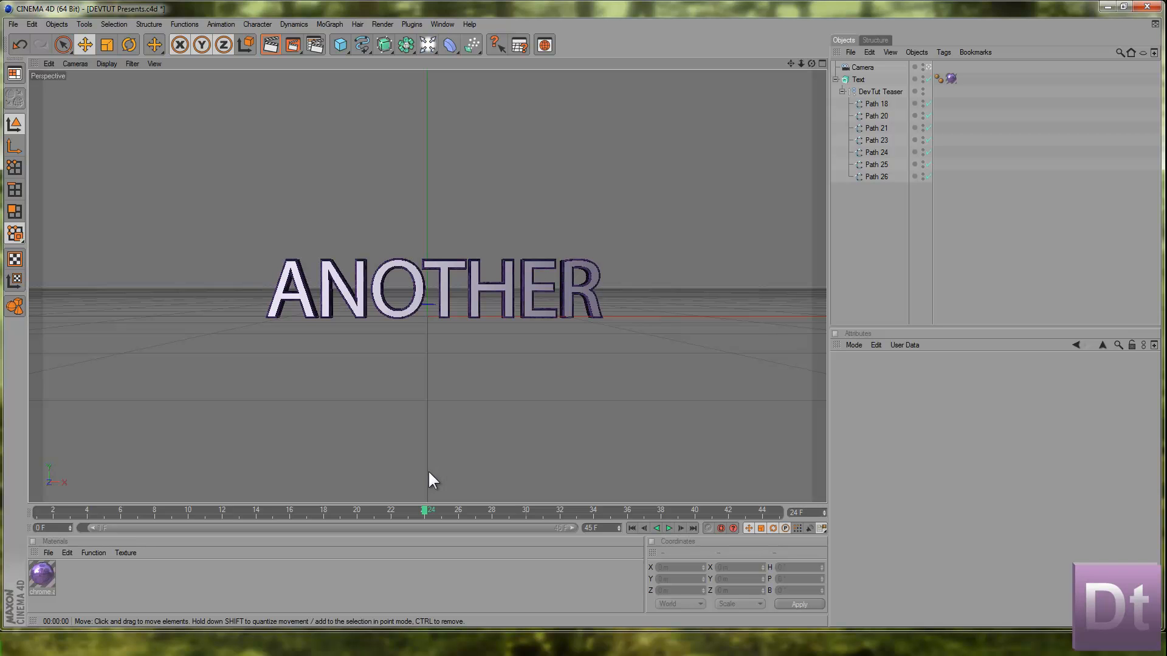
# - Enable the Glow channel of the chrome and texture material and render a viewport preview
pyautogui.click(950, 79)
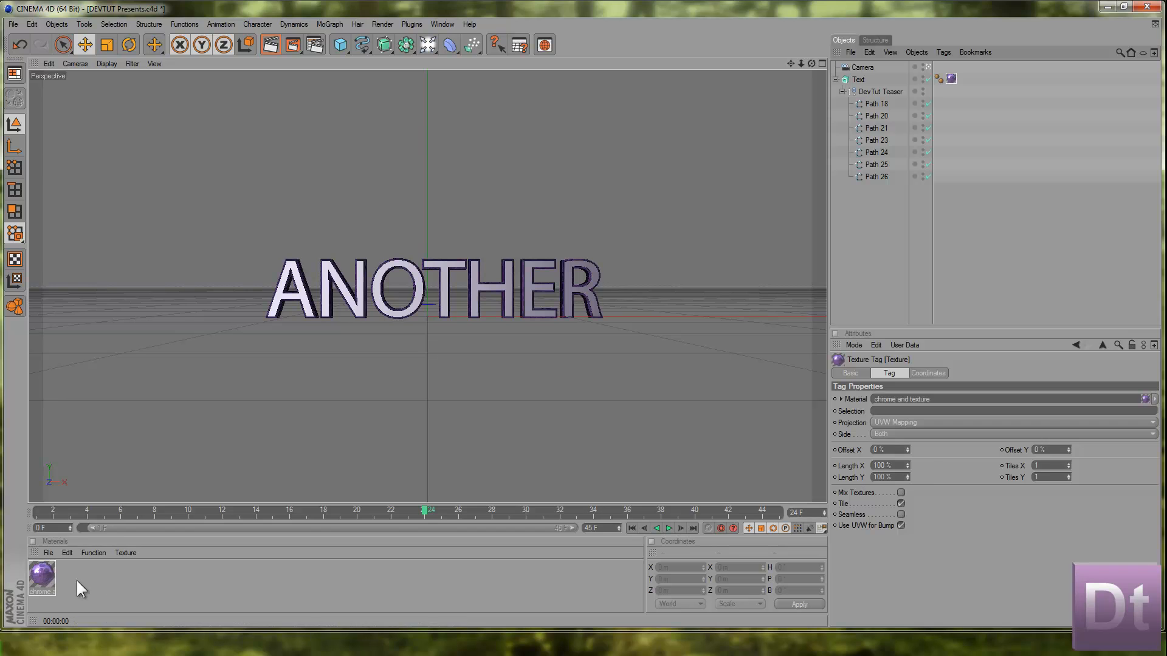
pyautogui.click(42, 574)
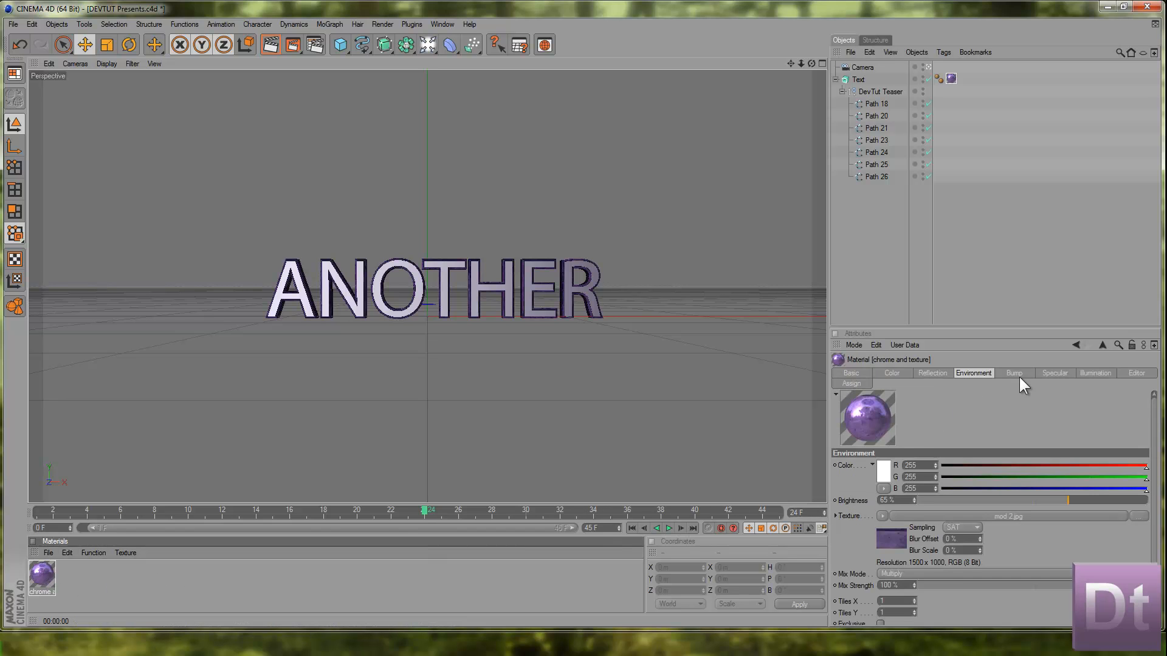
pyautogui.click(846, 372)
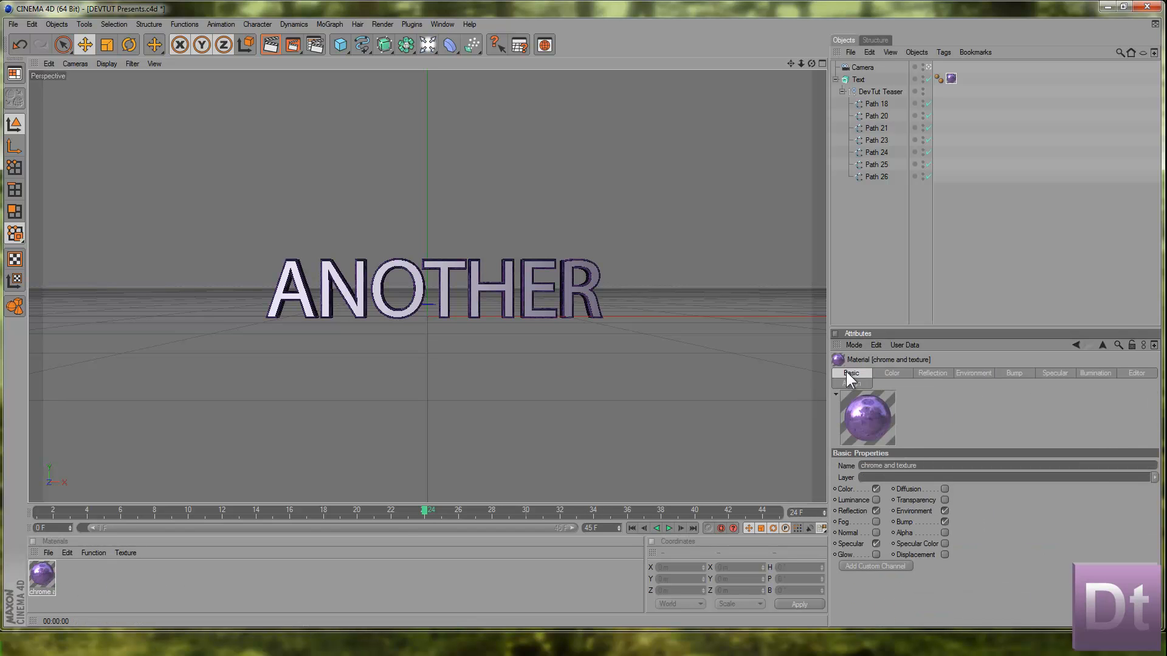
pyautogui.click(876, 555)
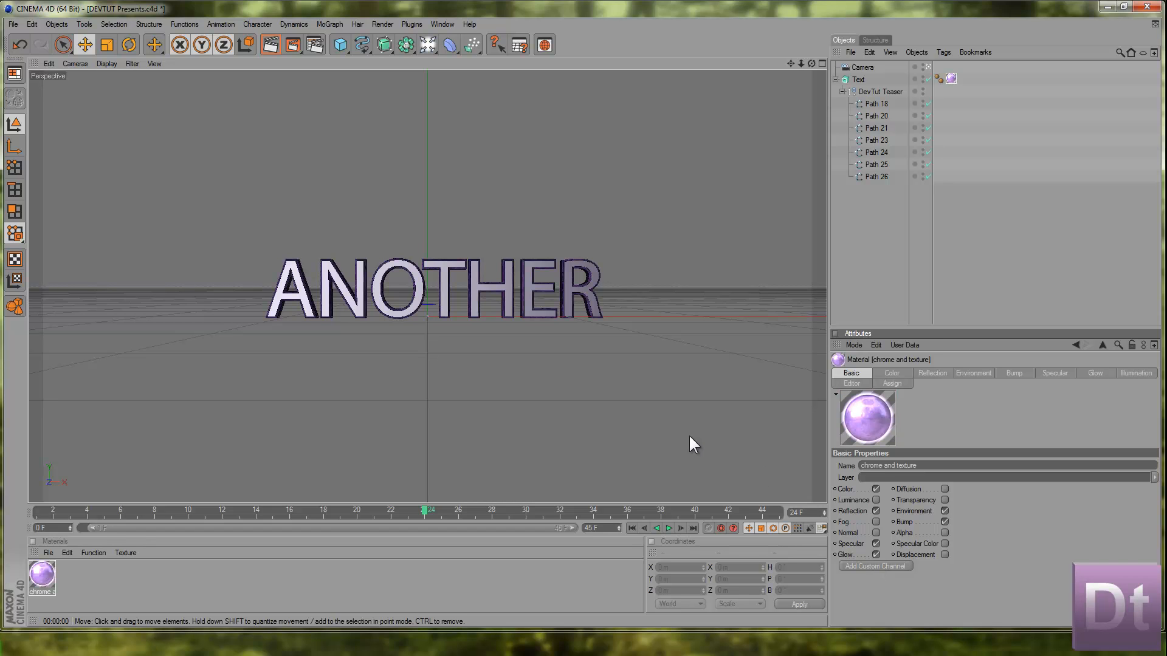
pyautogui.hotkey('ctrl', 'r')
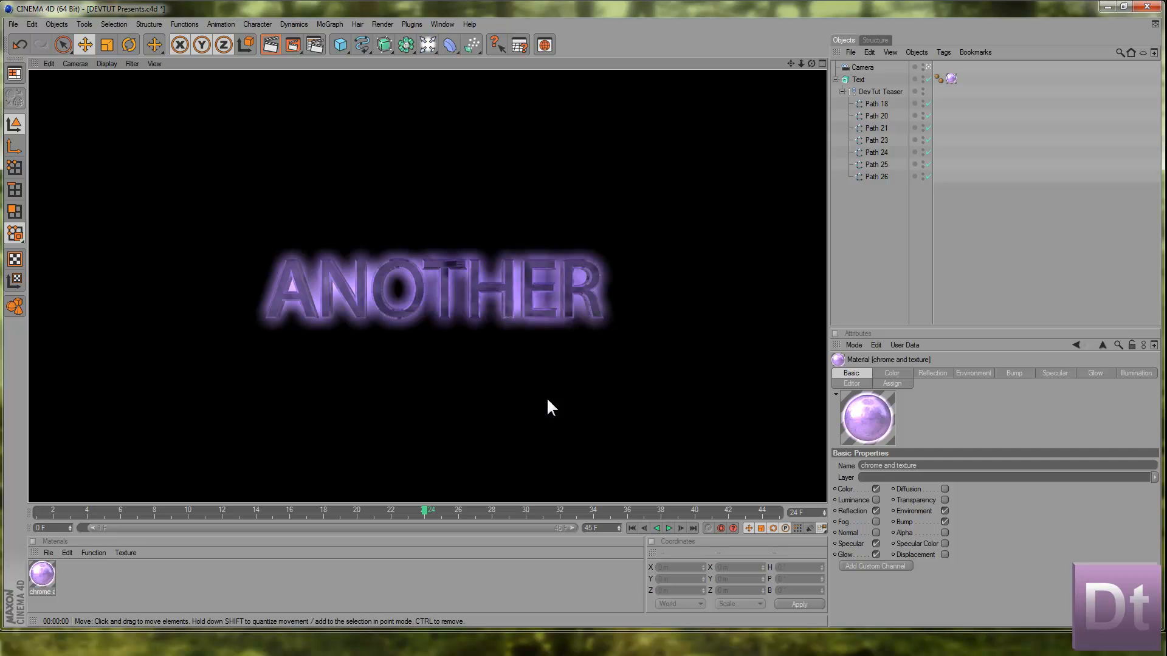
# - Set the material's glow to 50% inner strength and 100% outer strength, and preview the render
pyautogui.click(1096, 374)
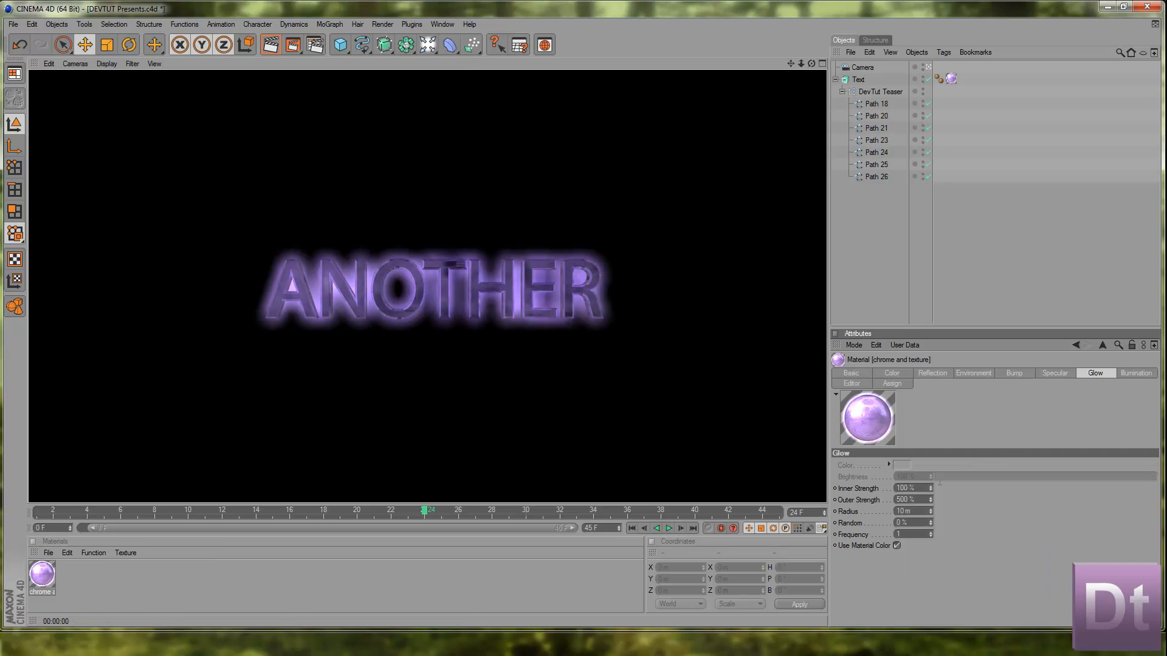
pyautogui.doubleClick(919, 497)
pyautogui.write('100')
pyautogui.press('Return')
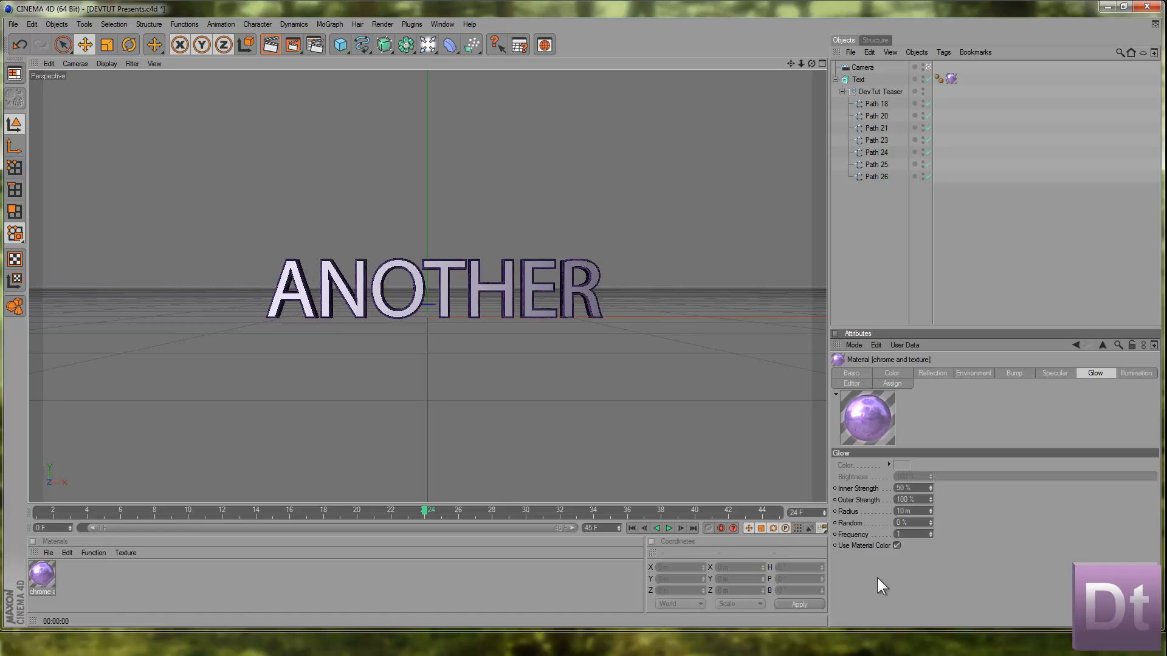
pyautogui.hotkey('ctrl', 'r')
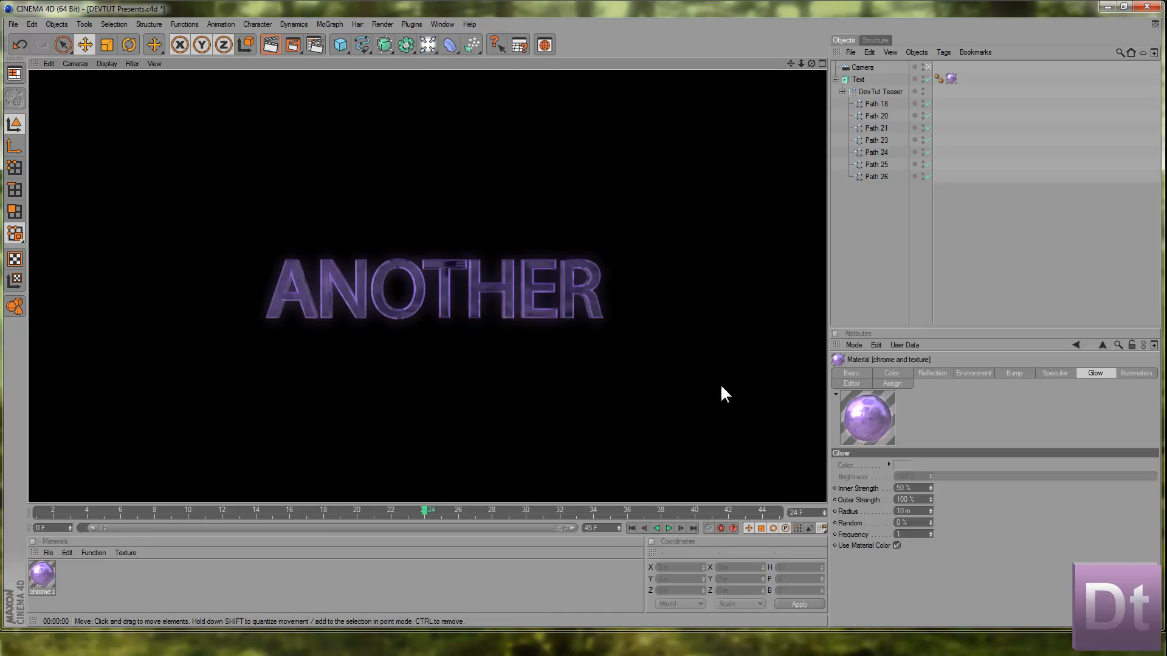
# - Set the material's glow to 150% outer strength and 100% inner strength, and preview the render
pyautogui.doubleClick(905, 500)
pyautogui.write('2')
pyautogui.write('150')
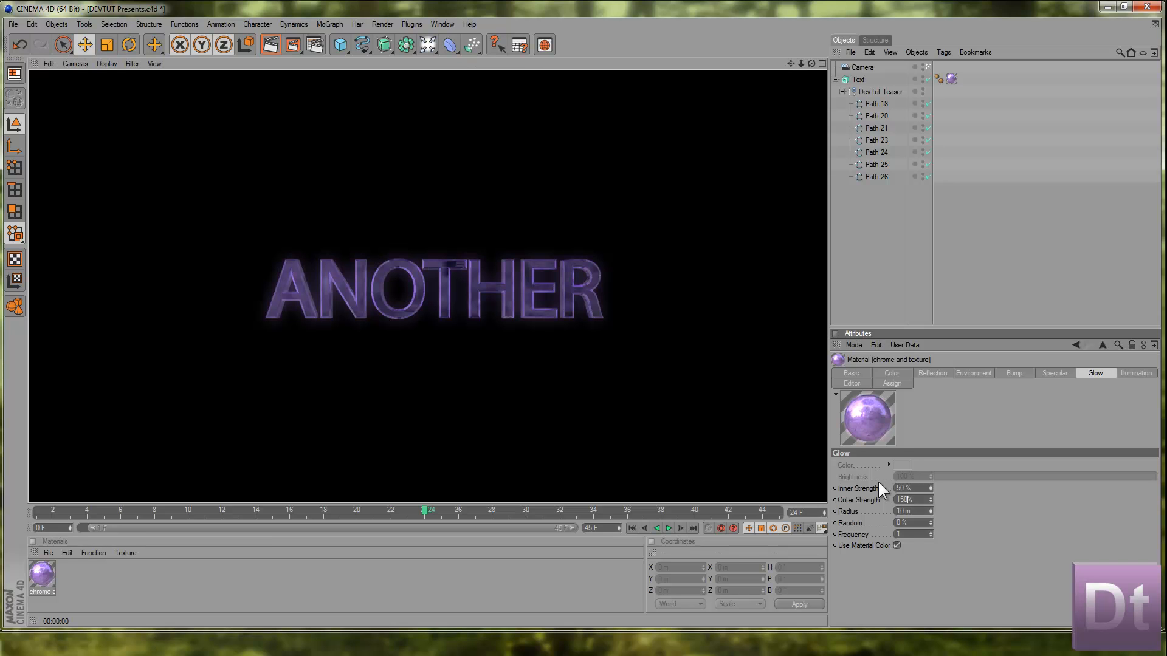
pyautogui.doubleClick(904, 488)
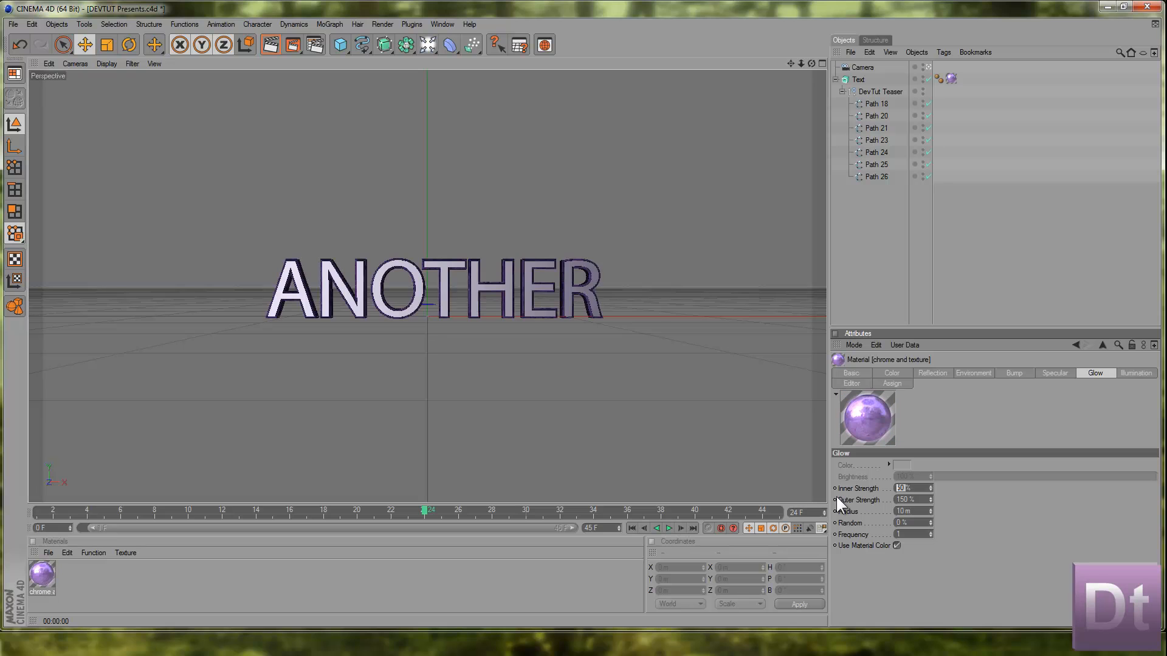
pyautogui.write('100')
pyautogui.press('Return')
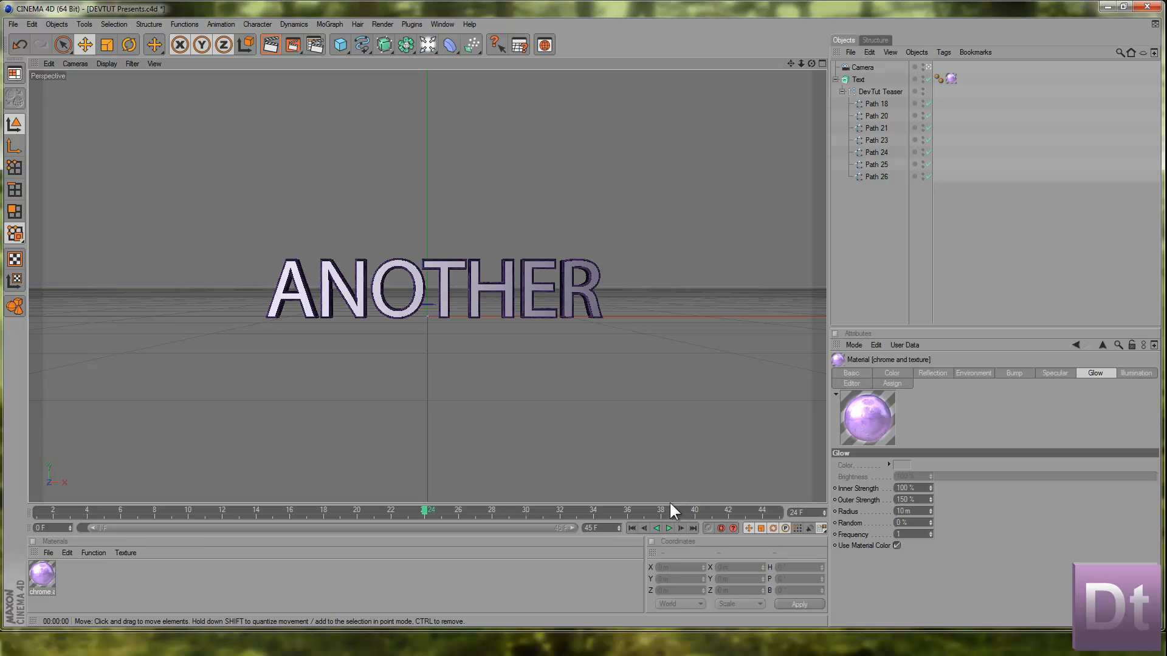
pyautogui.hotkey('ctrl', 'r')
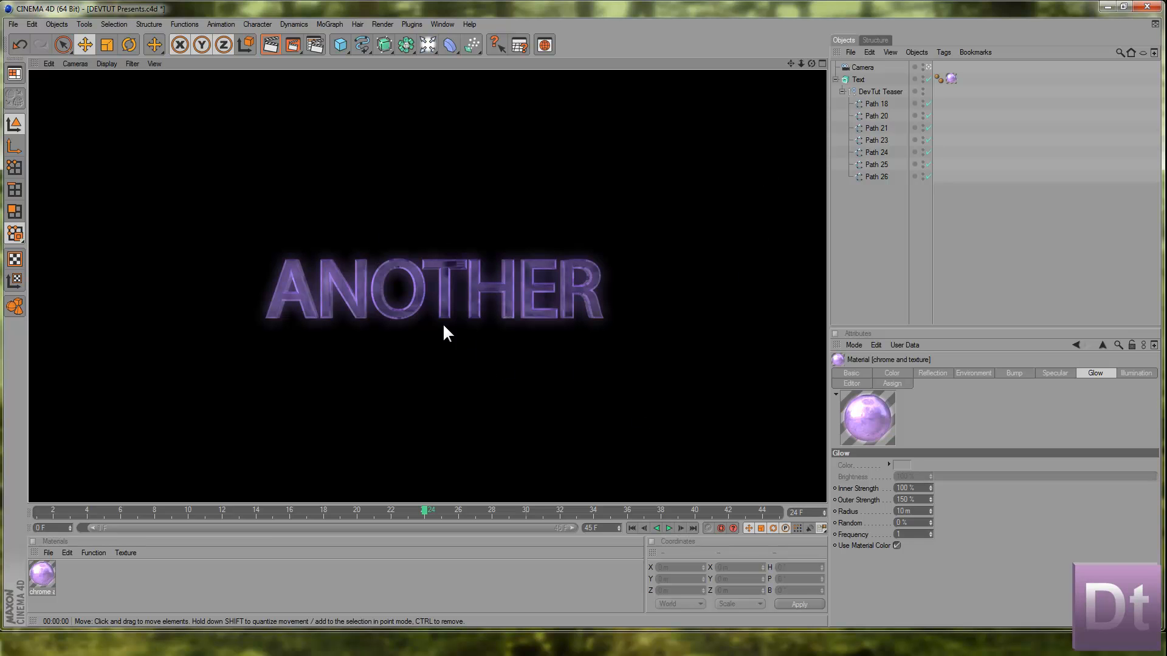
pyautogui.click(470, 360)
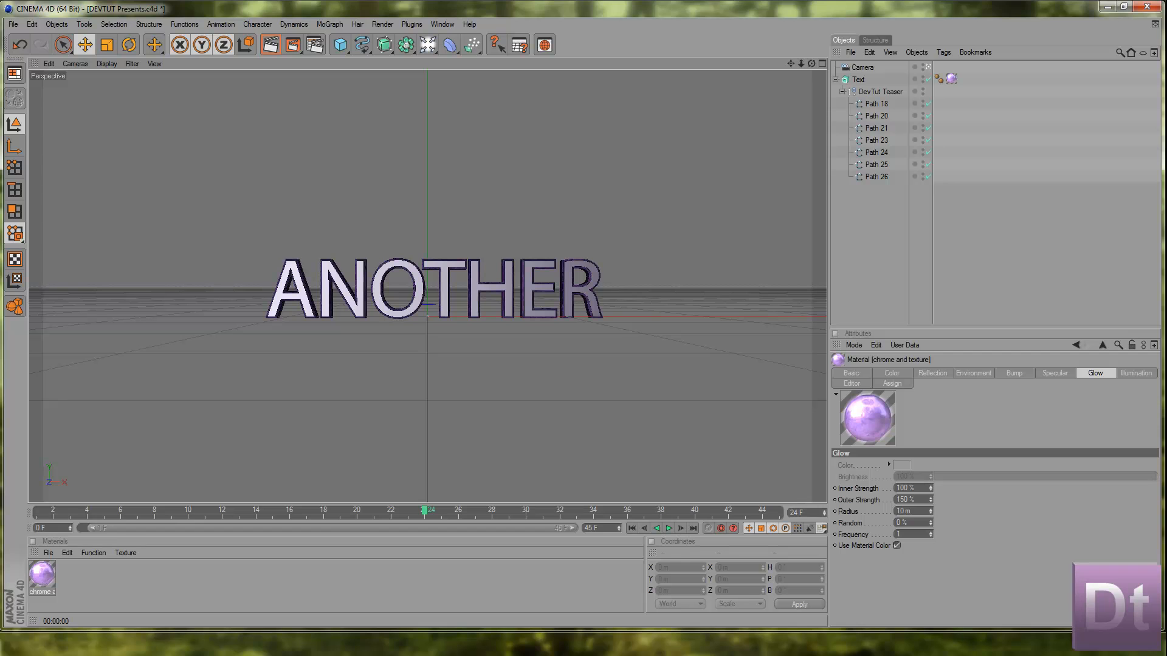
# - Set the material's illumination sampling mode to Oversampling and render a viewport preview
pyautogui.click(1116, 372)
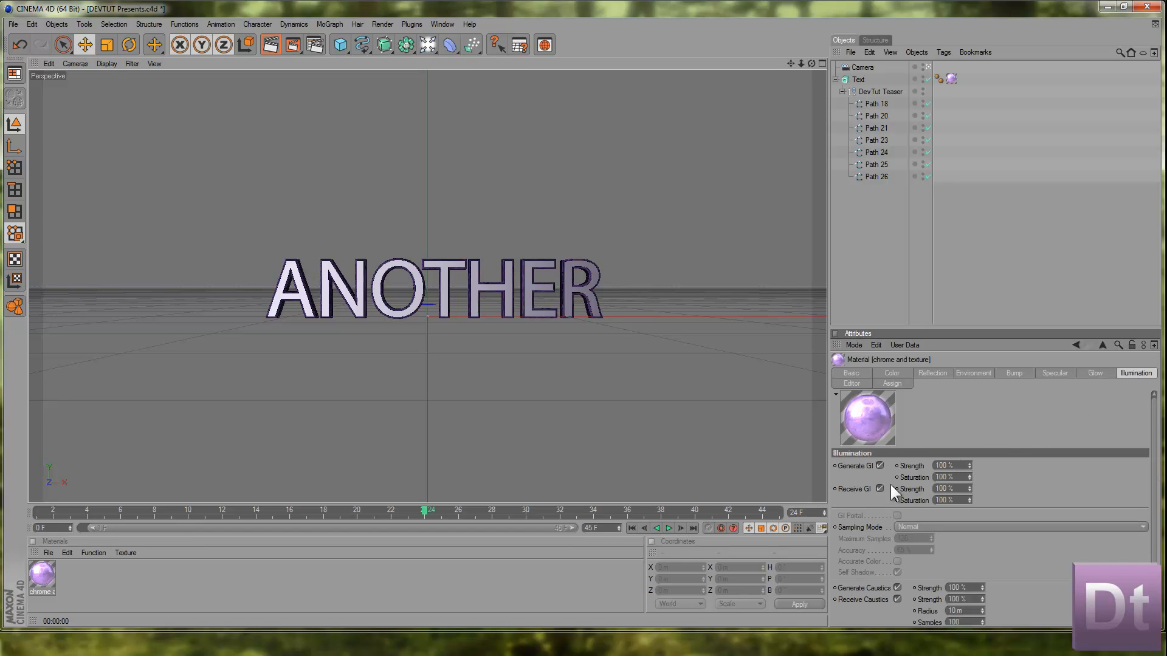
pyautogui.click(902, 524)
pyautogui.click(908, 552)
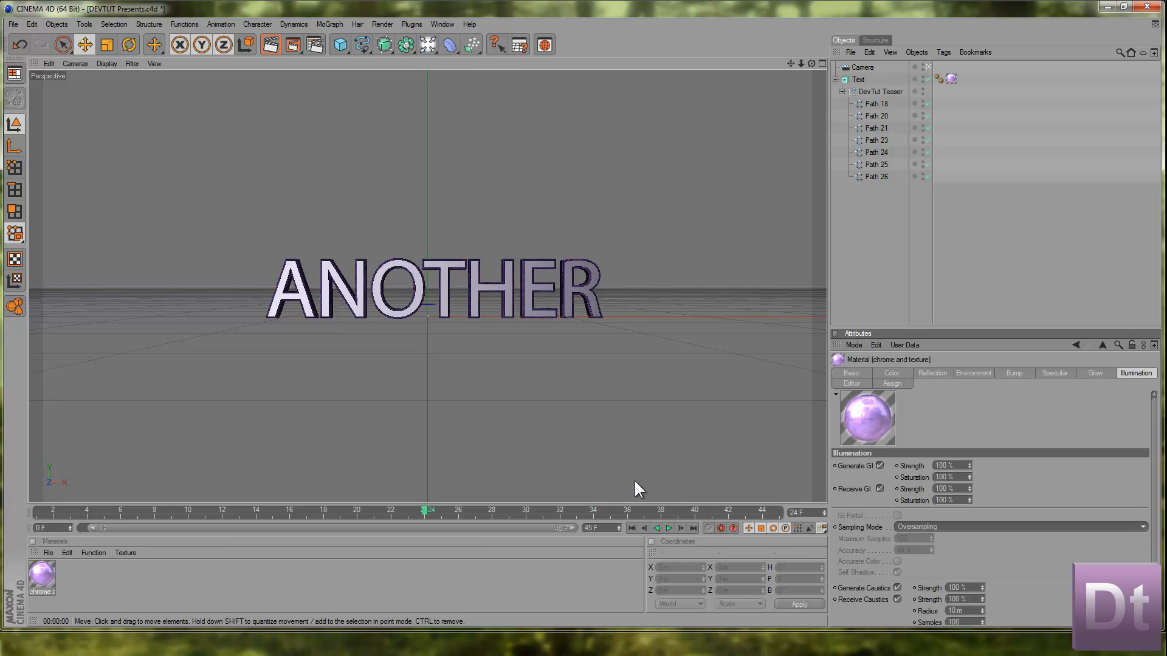
pyautogui.hotkey('ctrl', 'r')
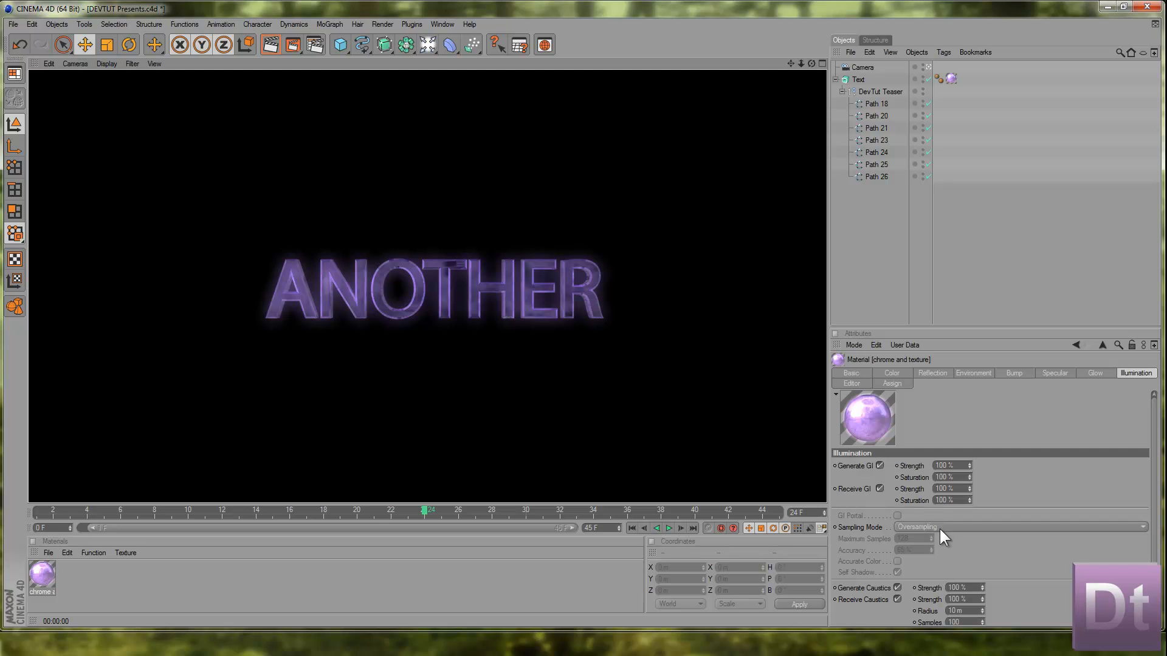
pyautogui.click(539, 373)
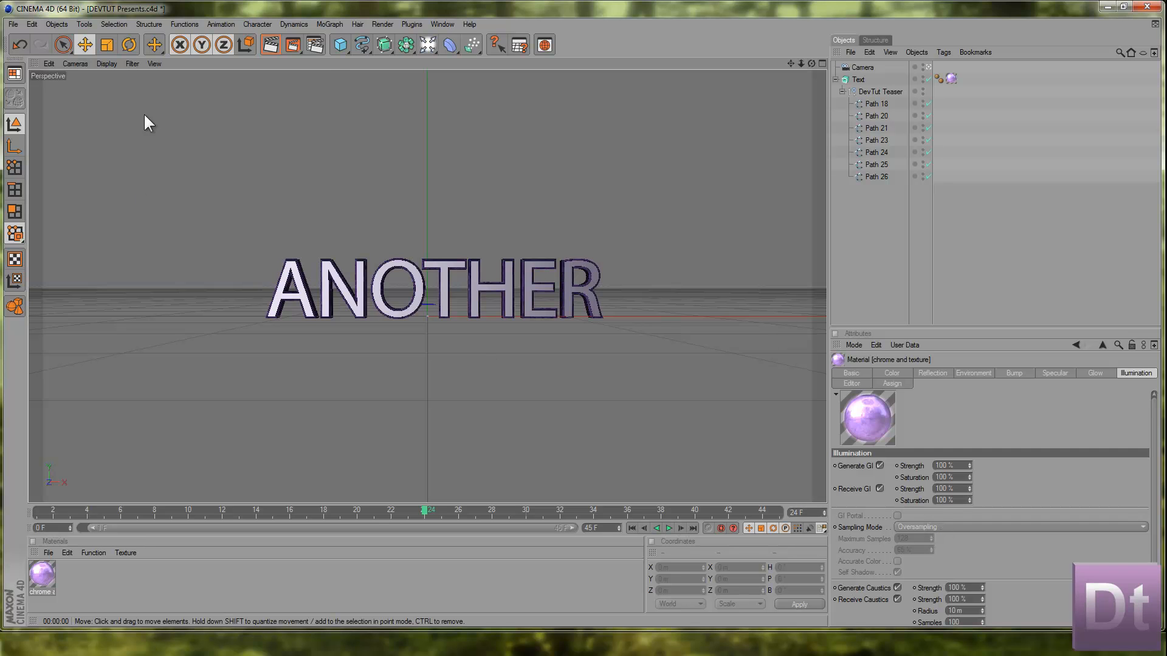
# - Change the output file name in the render settings to another.mov within the RAW data folder
pyautogui.click(310, 48)
pyautogui.moveTo(484, 73)
pyautogui.mouseDown()
pyautogui.moveTo(508, 80)
pyautogui.moveTo(491, 81)
pyautogui.mouseUp()
pyautogui.press('BackSpace')
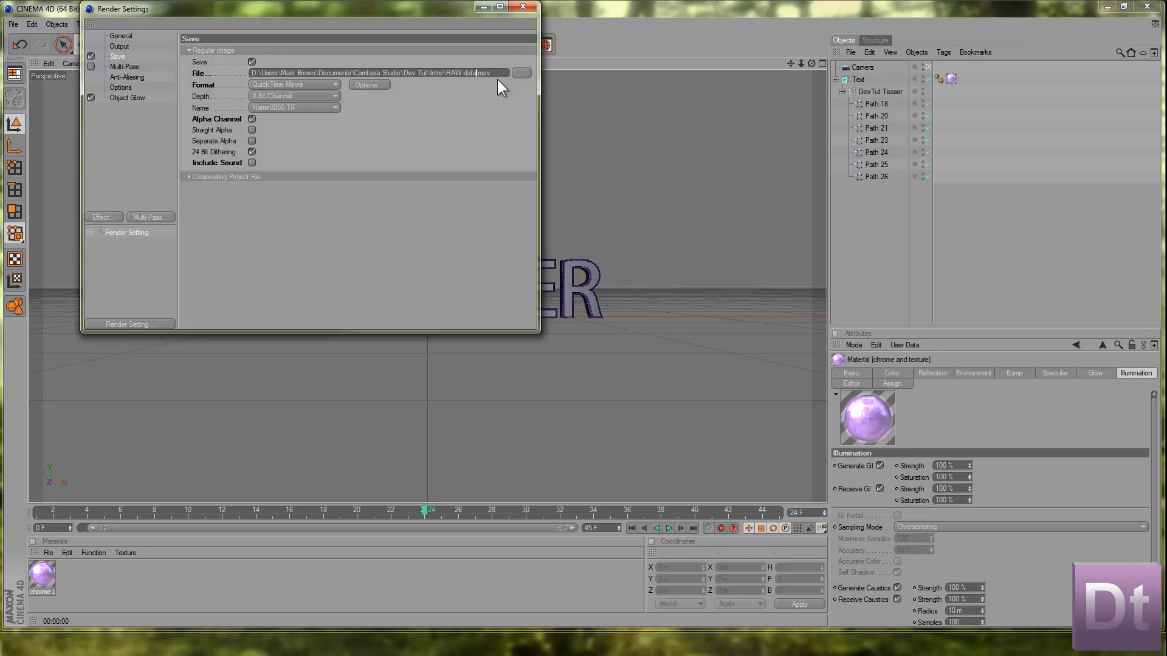
pyautogui.write('anoth')
pyautogui.click(523, 5)
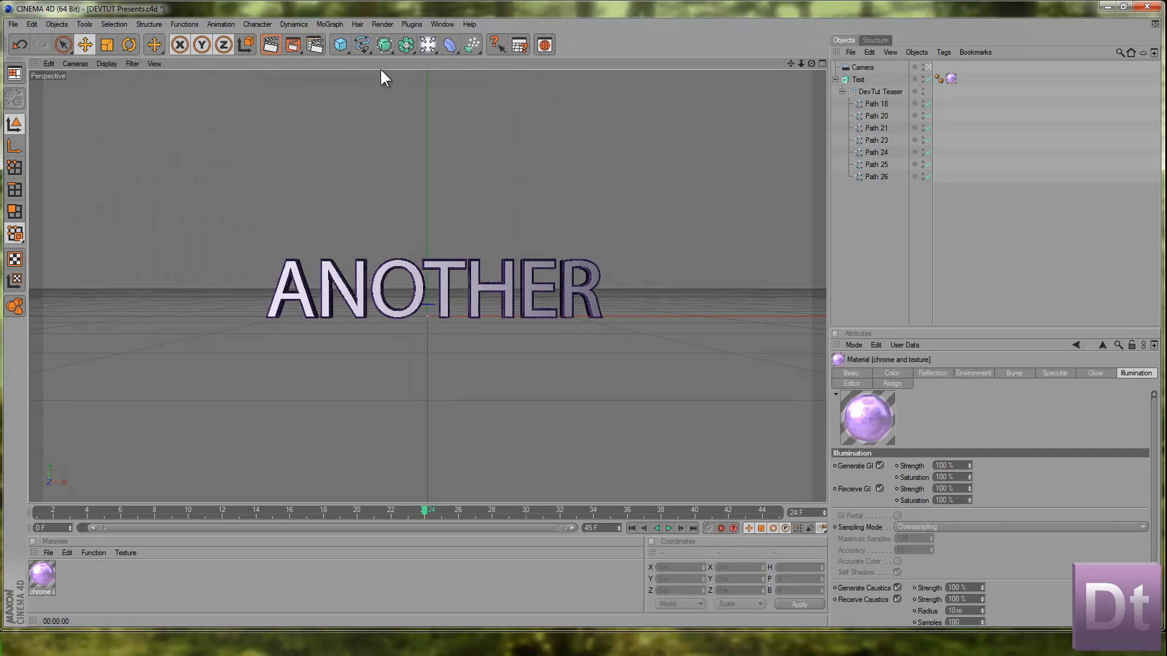
# - Render the animation in the Picture Viewer, play the finished frames and close the viewer
pyautogui.click(17, 23)
pyautogui.moveTo(32, 24)
pyautogui.click(292, 44)
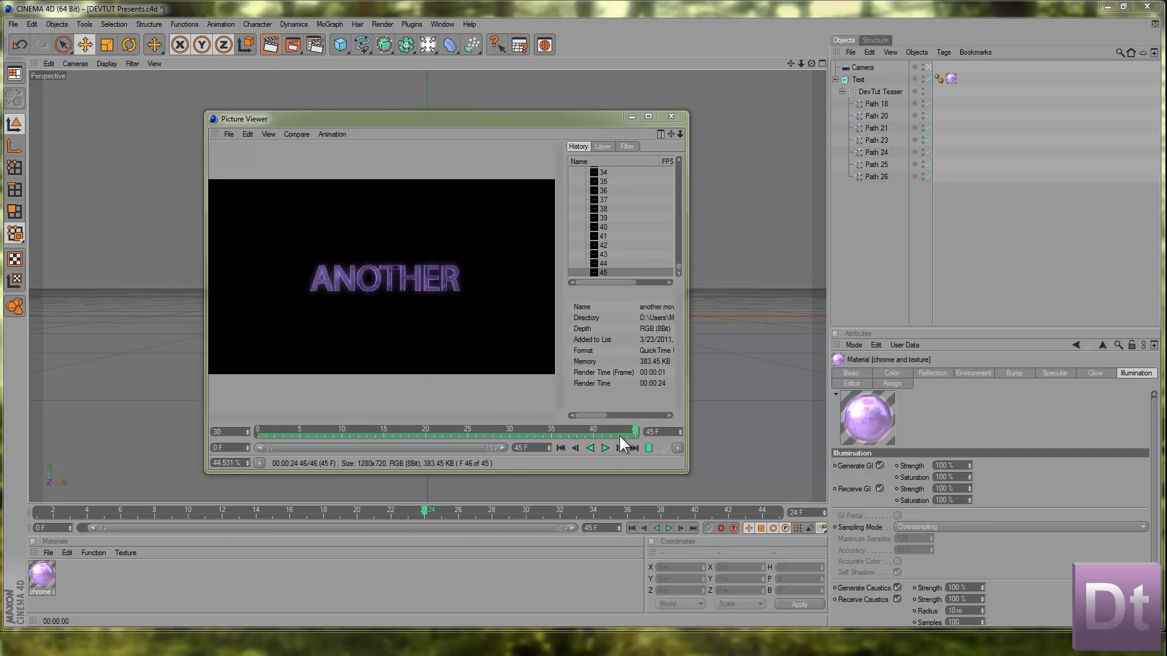
pyautogui.click(605, 449)
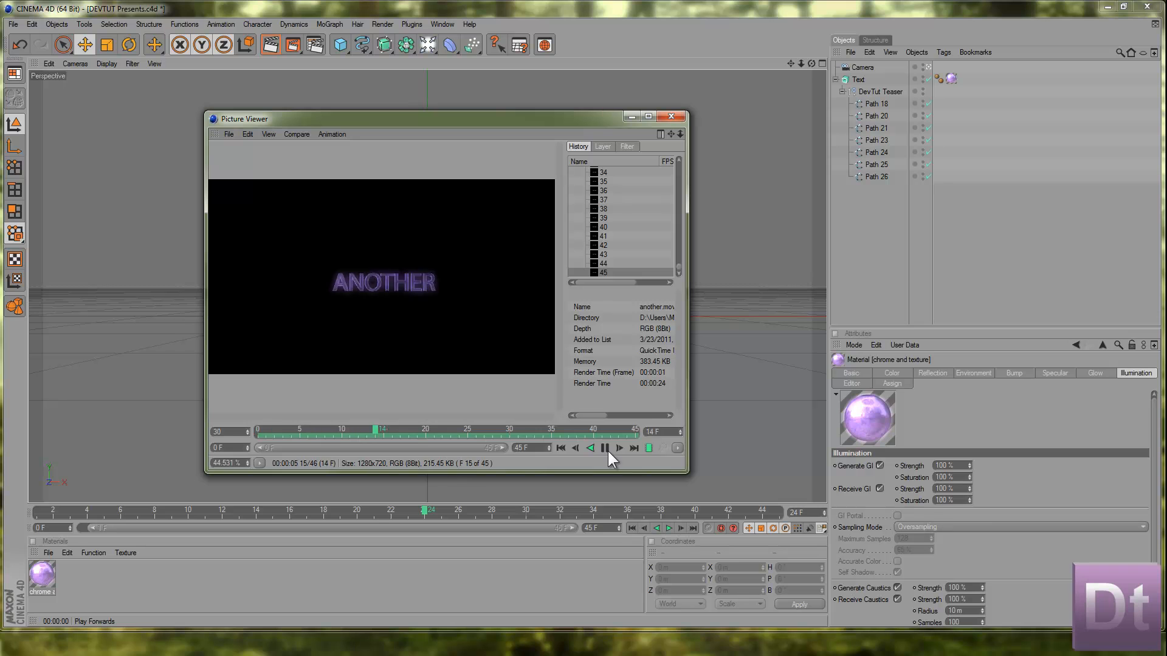
pyautogui.click(605, 449)
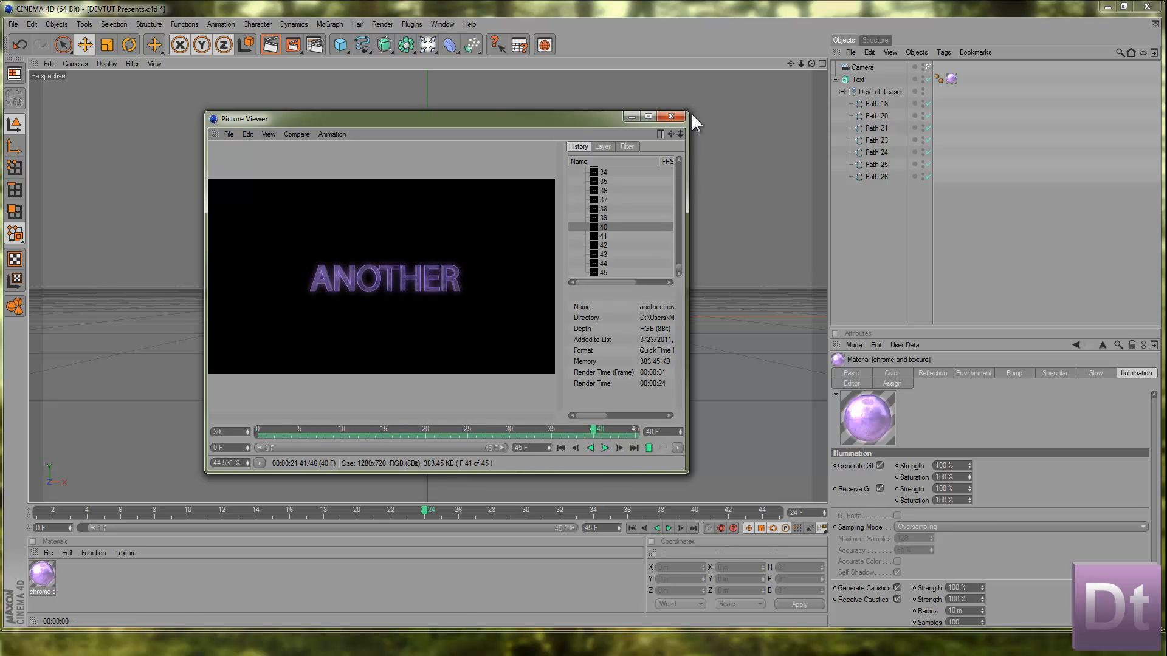
pyautogui.click(674, 116)
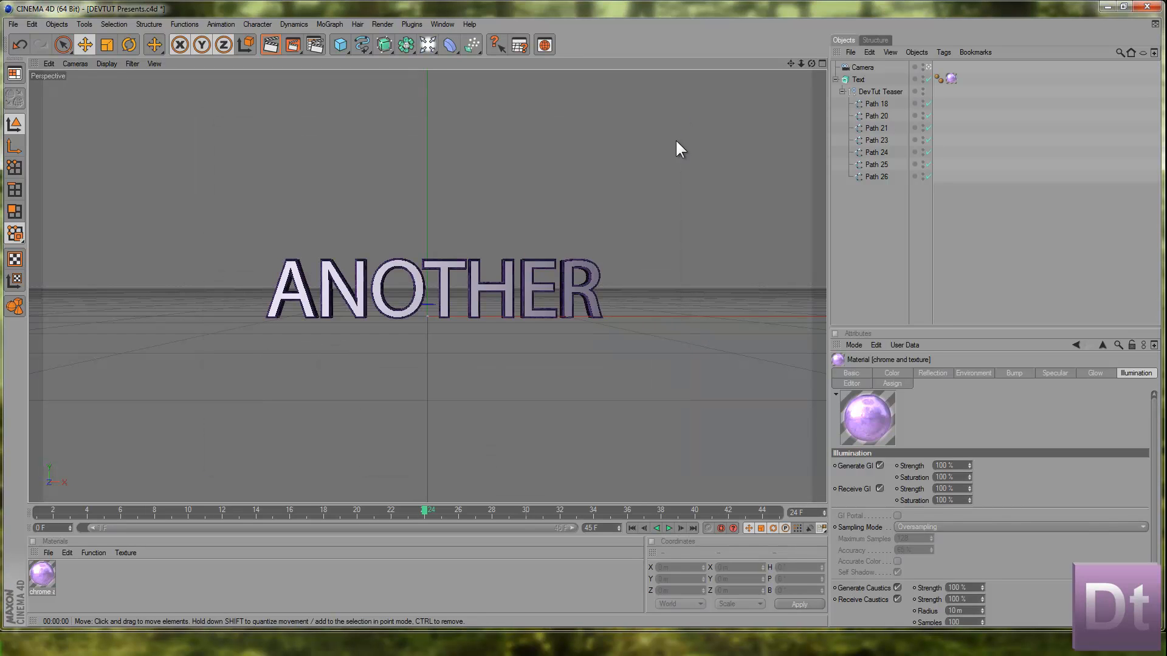
# - Delete the DevTut Teaser group under Text and merge the DevTut Teaser Illustrator file into the scene with its default import options
pyautogui.click(870, 92)
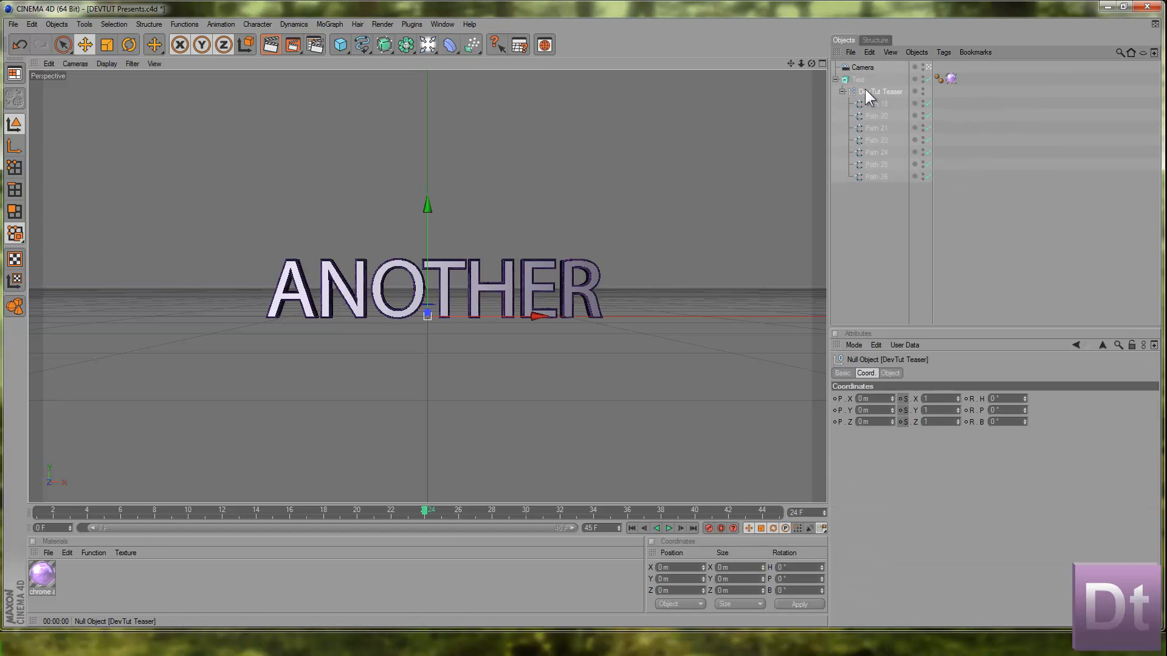
pyautogui.press('Delete')
pyautogui.click(14, 24)
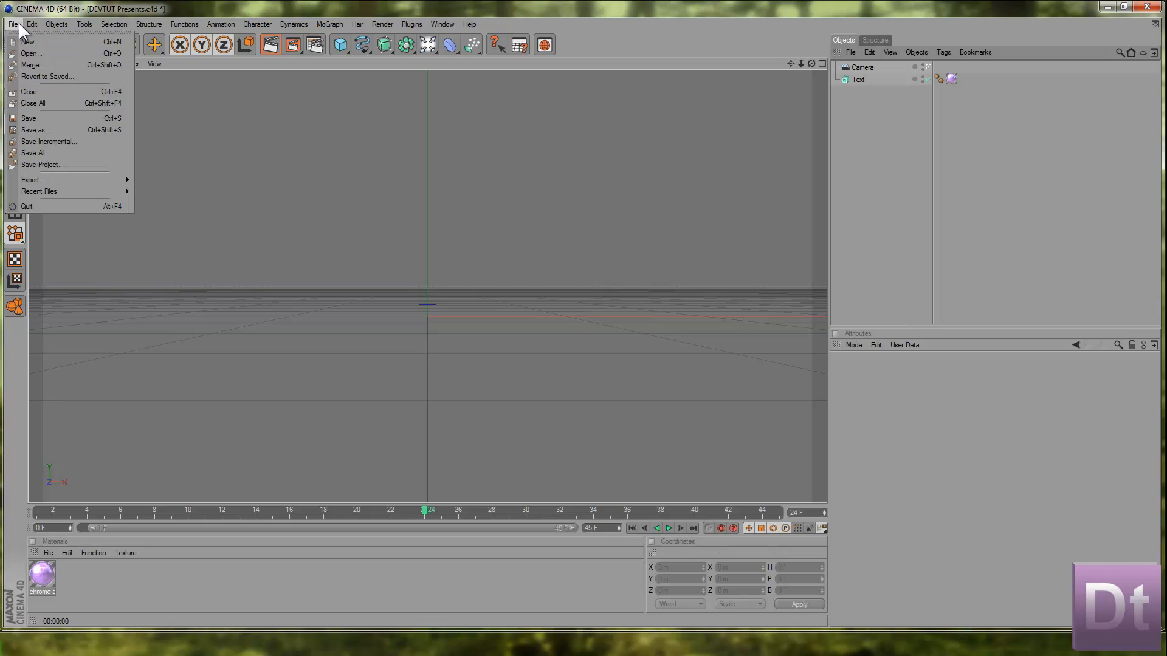
pyautogui.click(53, 61)
pyautogui.doubleClick(210, 202)
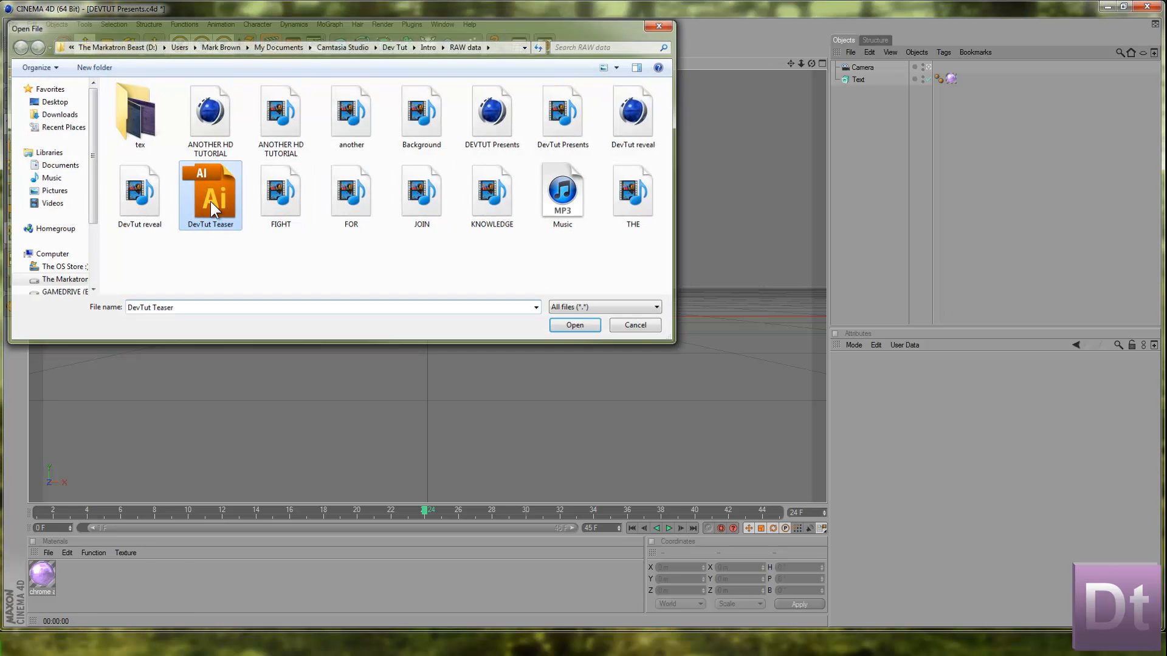
pyautogui.press('Return')
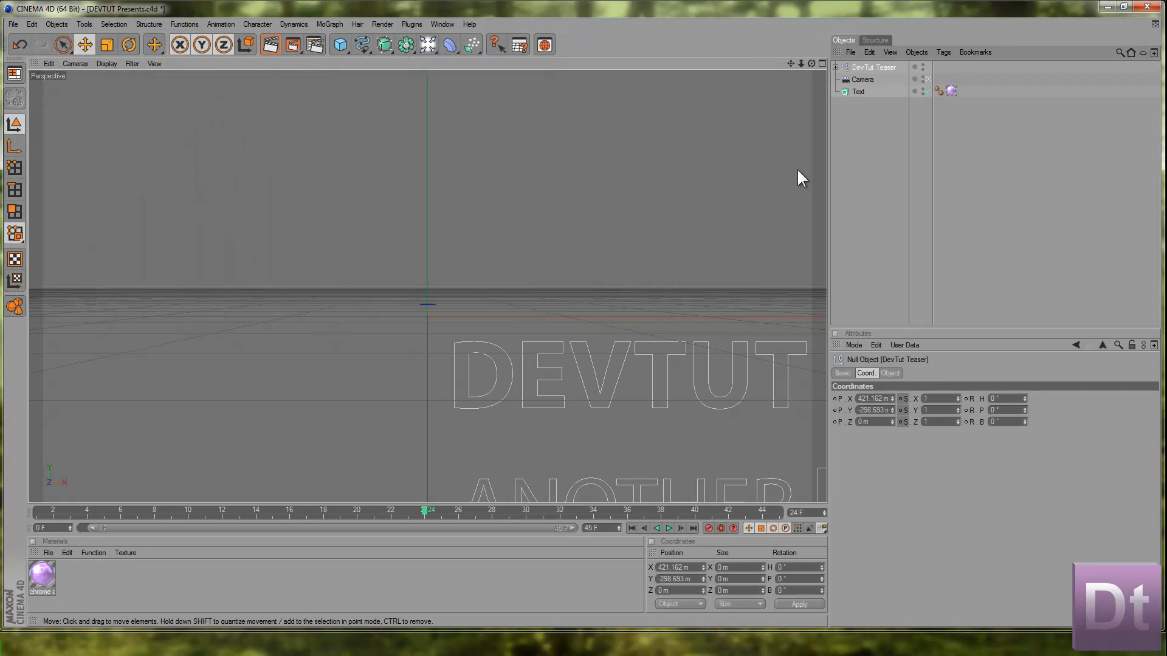
# - Nest the imported DevTut Teaser group under the Text object, expand its paths and switch off the camera view
pyautogui.moveTo(858, 67); pyautogui.dragTo(873, 94)
pyautogui.click(842, 92)
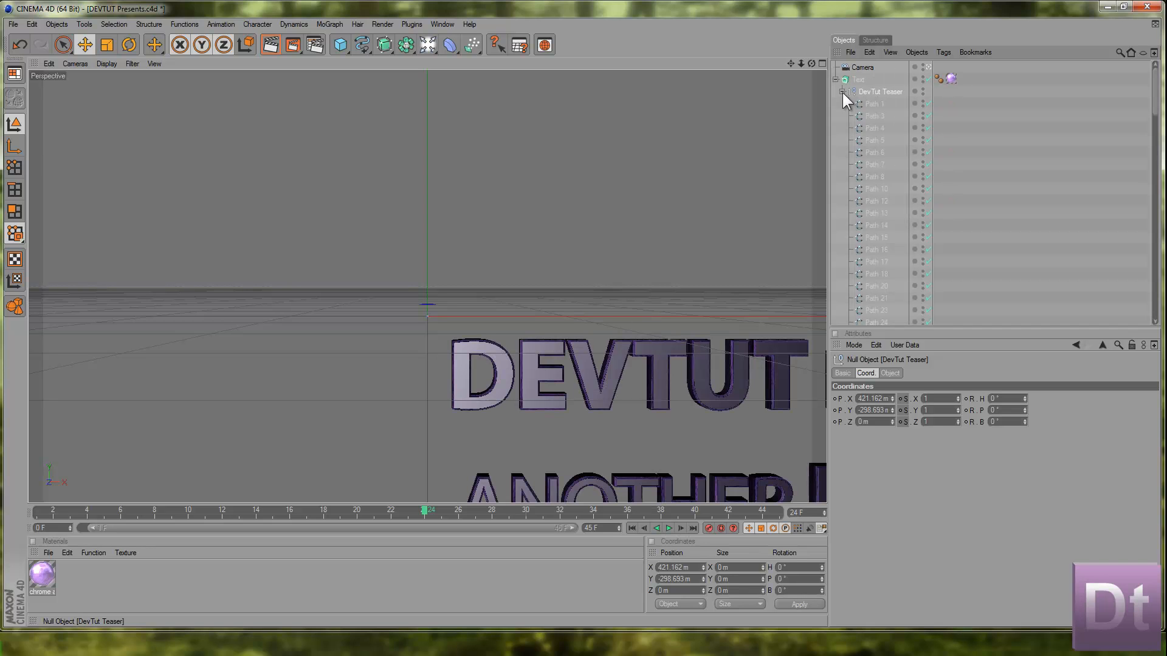
pyautogui.click(879, 273)
pyautogui.scroll(-4, 863, 290)
pyautogui.click(882, 200)
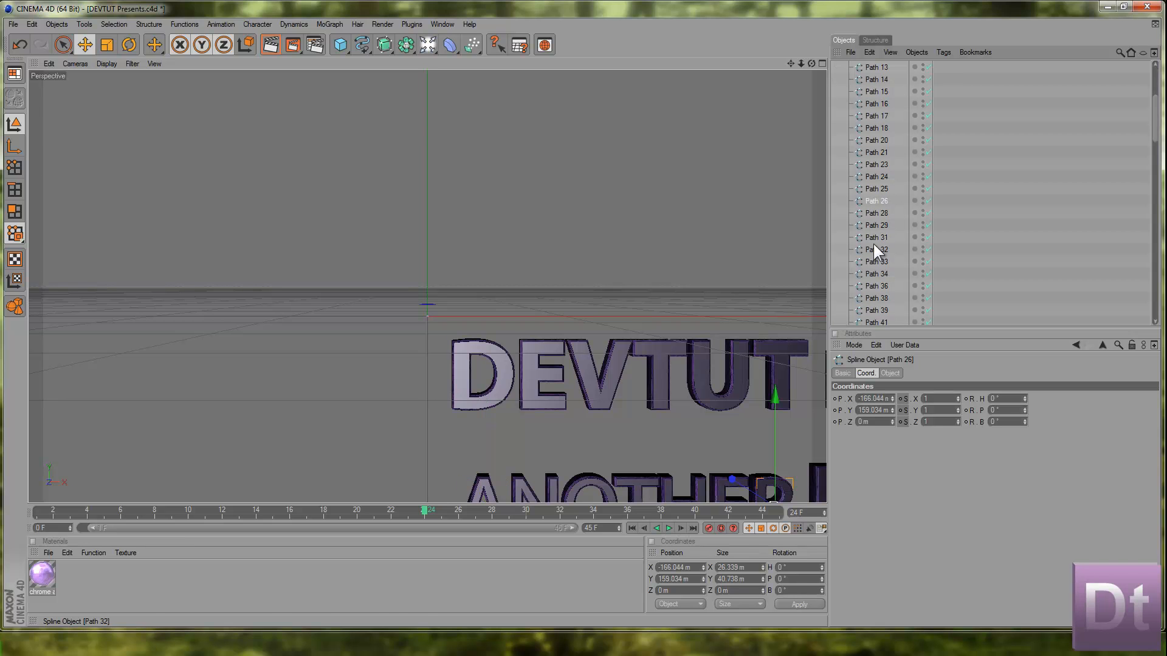
pyautogui.scroll(4, 895, 68)
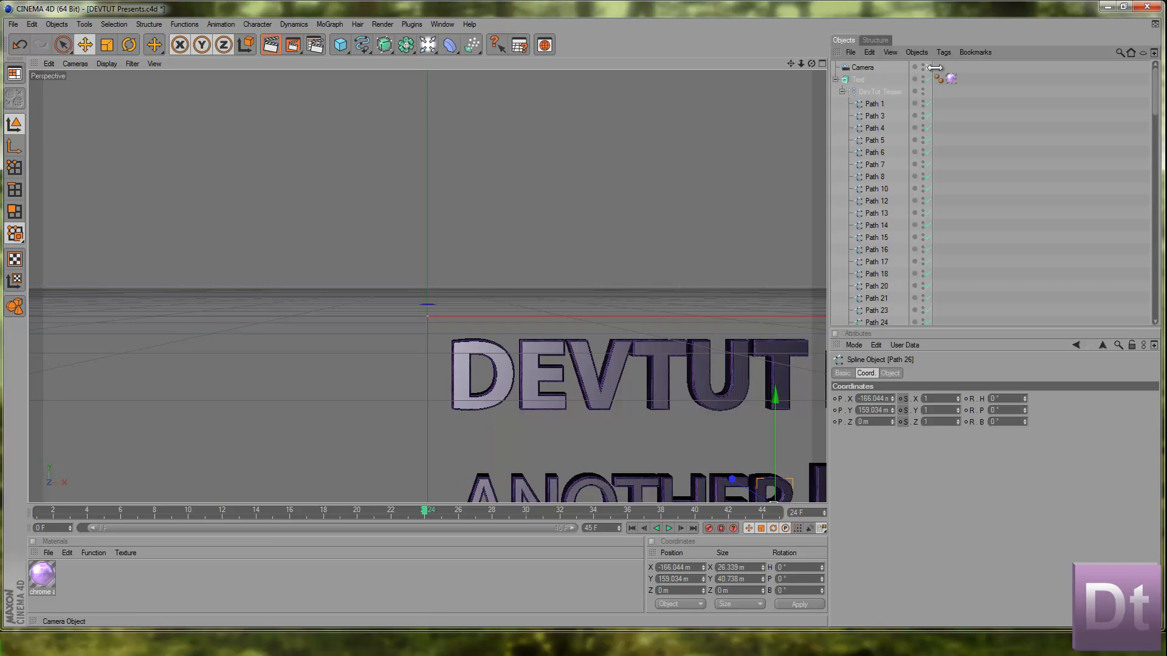
pyautogui.click(928, 67)
# - Delete Path 1 through Path 26, which form the words DEVTUT PRESENTS ANOTHER
pyautogui.click(880, 214)
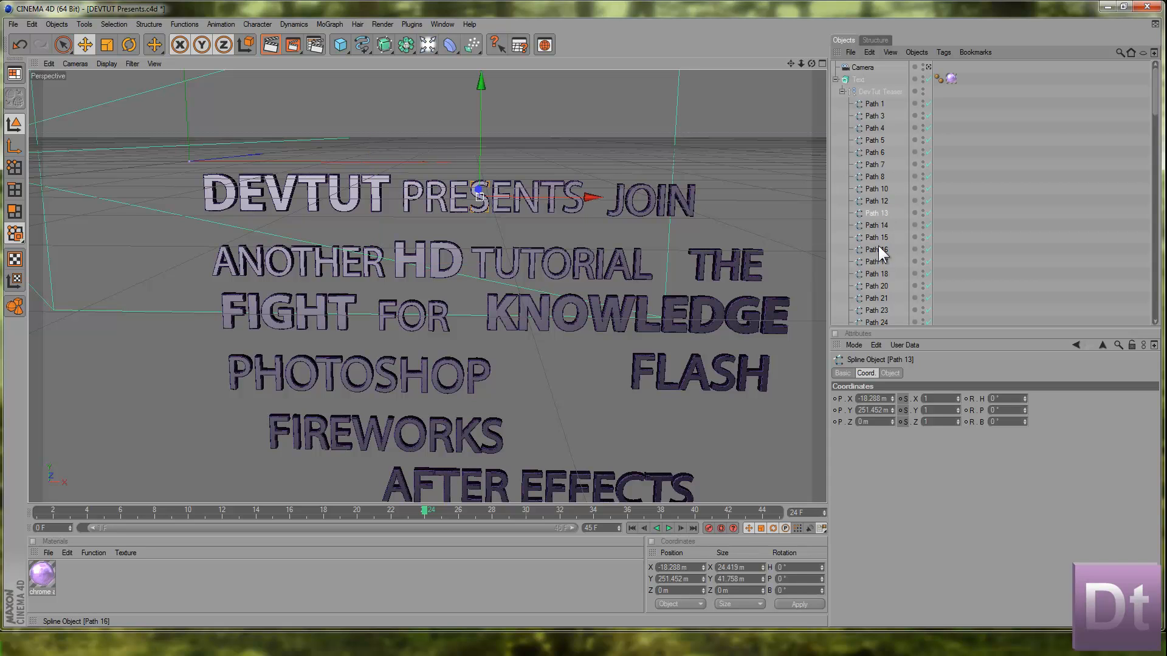
pyautogui.scroll(-2, 880, 276)
pyautogui.click(881, 275)
pyautogui.scroll(2, 885, 166)
pyautogui.keyDown('shift'); pyautogui.click(877, 105); pyautogui.keyUp('shift')
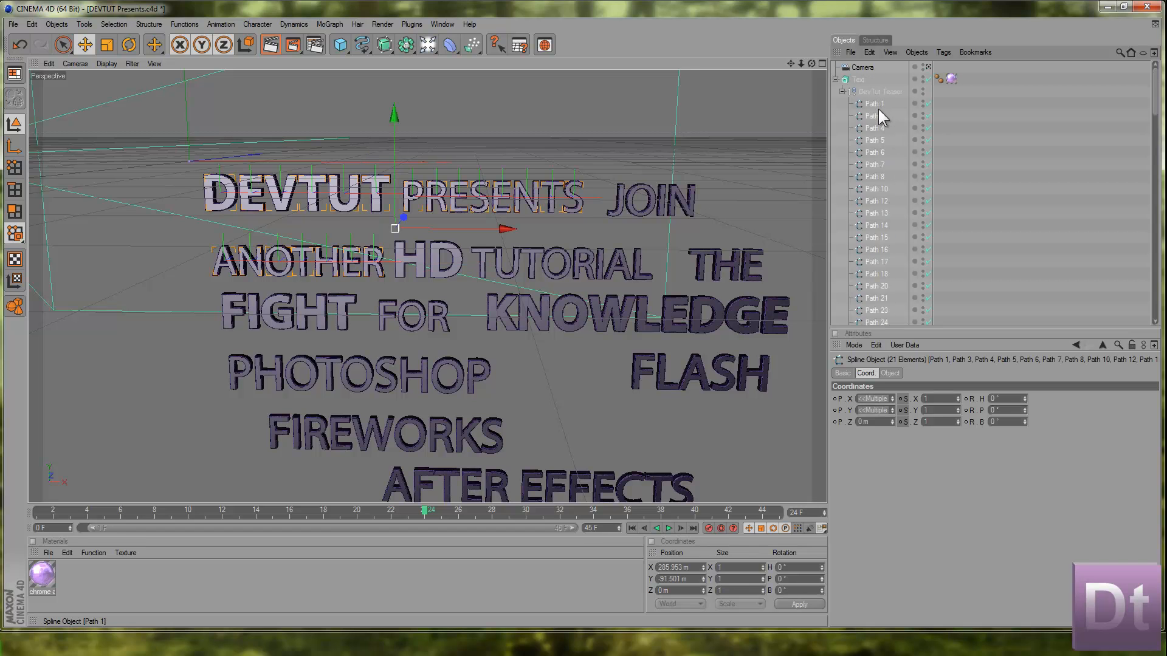
pyautogui.press('Delete')
# - Delete Path 31 through Path 142 from the DevTut Teaser group so only the HD letters are left
pyautogui.click(880, 128)
pyautogui.scroll(-15, 875, 146)
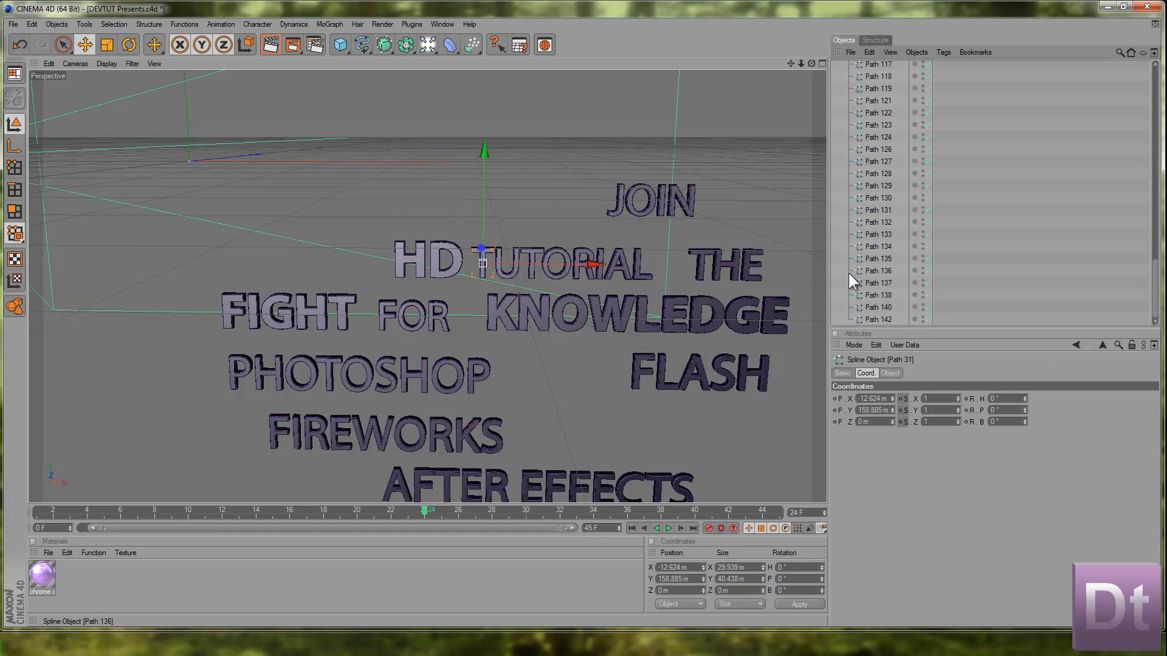
pyautogui.keyDown('shift'); pyautogui.click(873, 312); pyautogui.keyUp('shift')
pyautogui.press('Delete')
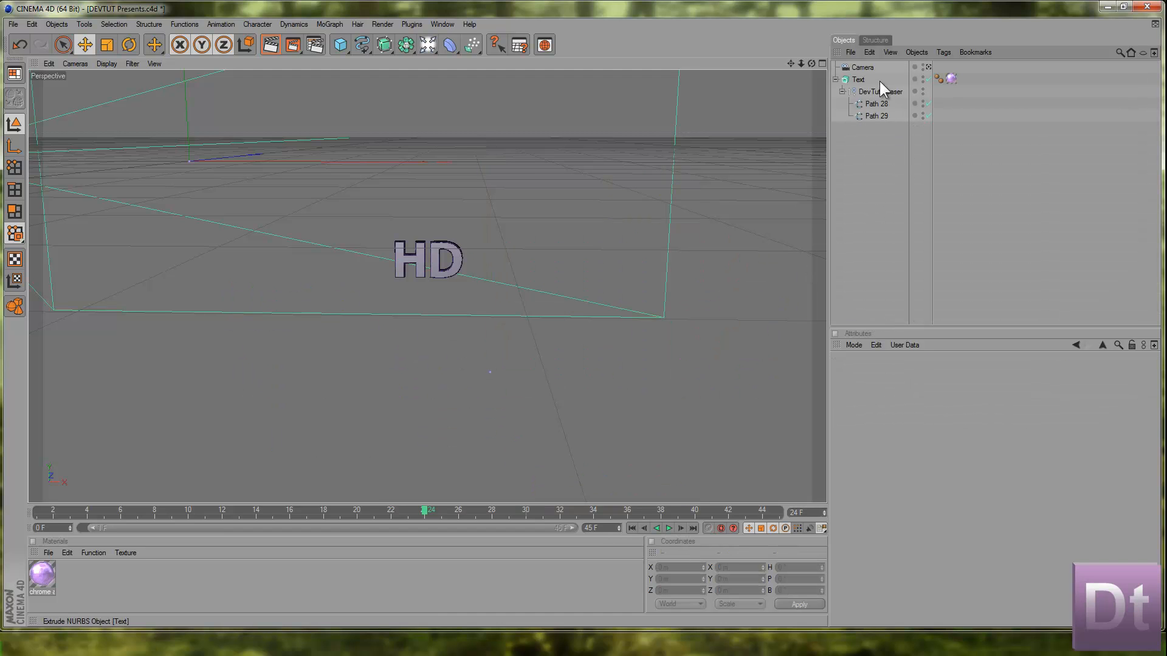
# - Move only the DevTut Teaser group's axis to the bottom centre of the HD letters
pyautogui.click(878, 103)
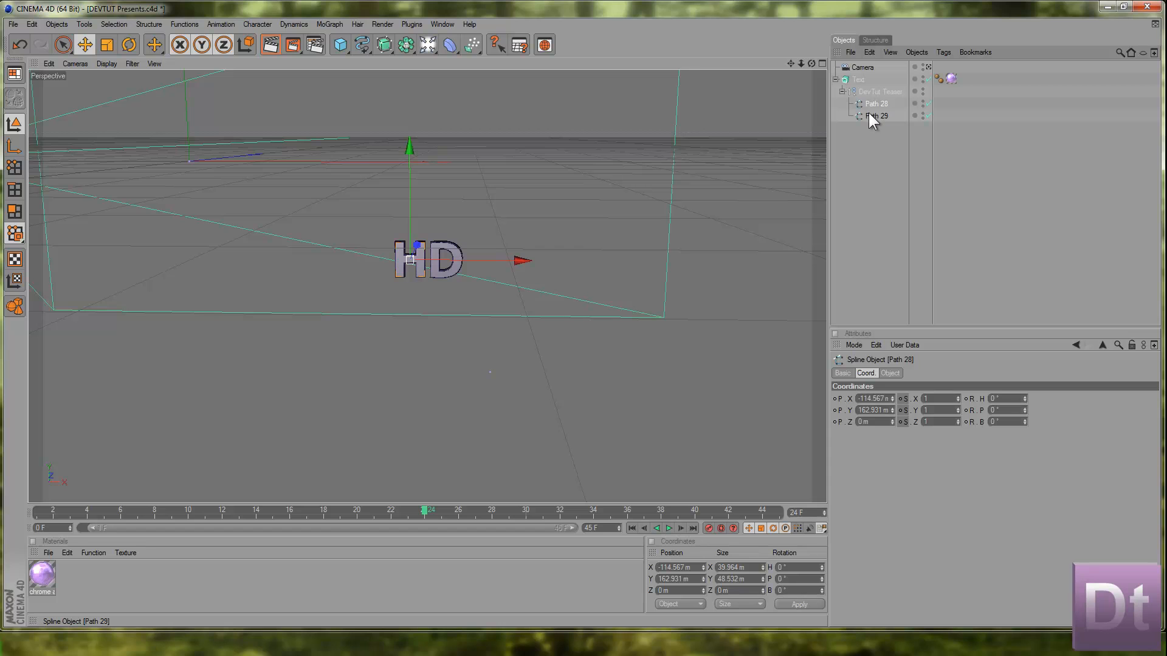
pyautogui.click(880, 92)
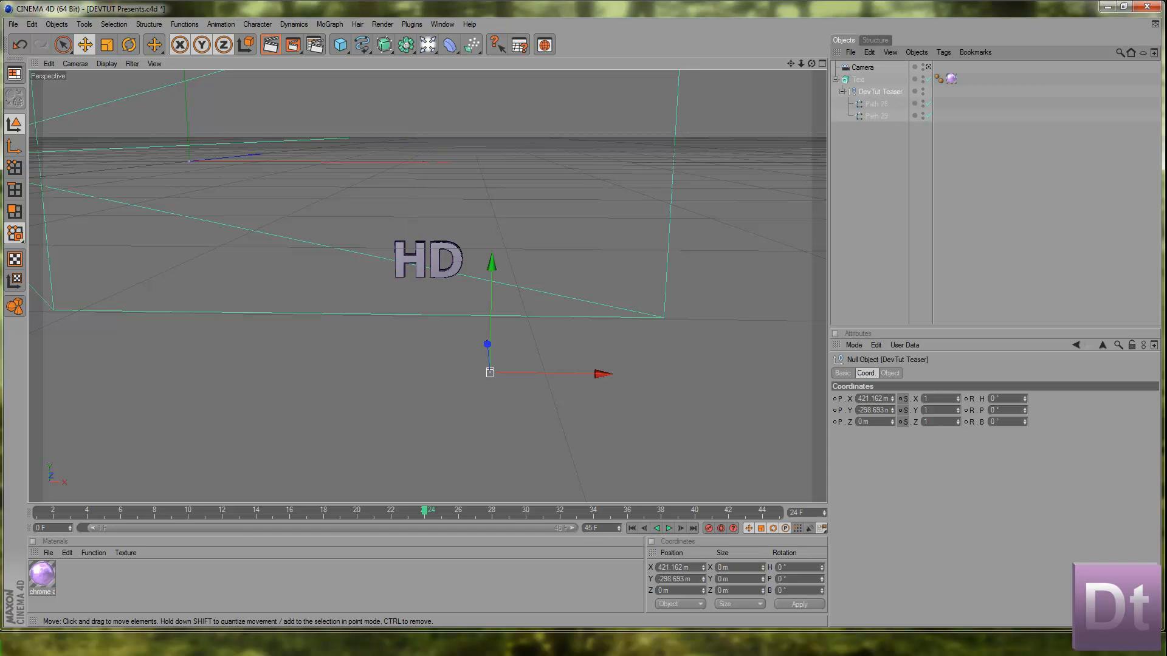
pyautogui.moveTo(491, 266); pyautogui.dragTo(493, 170)
pyautogui.moveTo(574, 271); pyautogui.dragTo(582, 315)
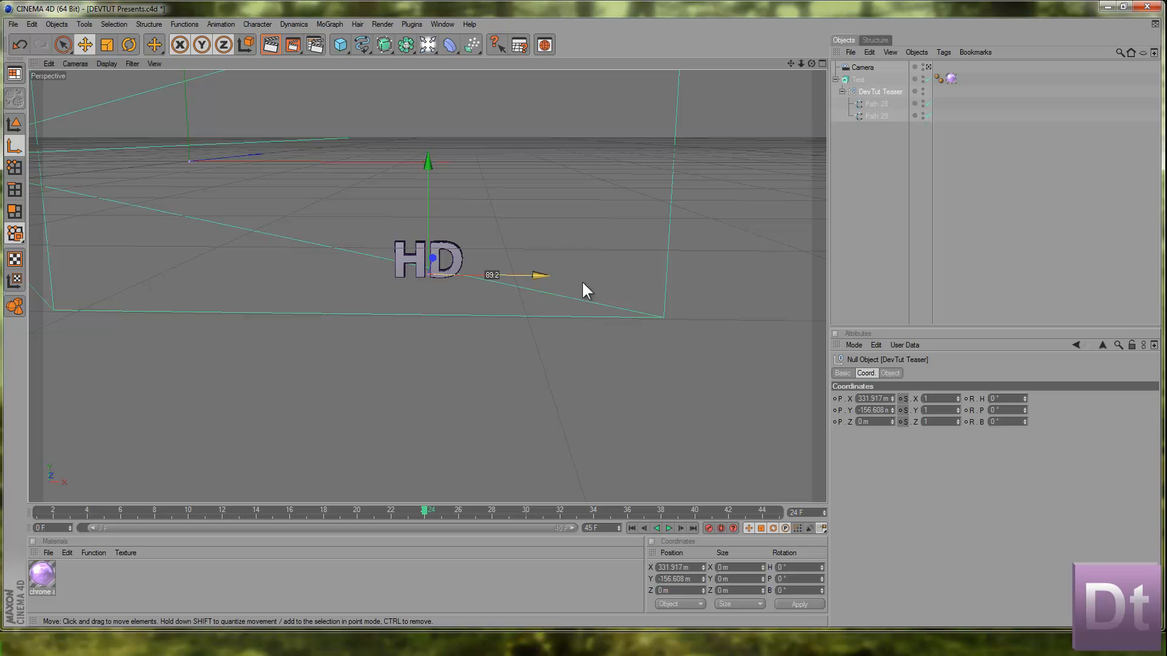
pyautogui.moveTo(433, 184); pyautogui.dragTo(582, 316)
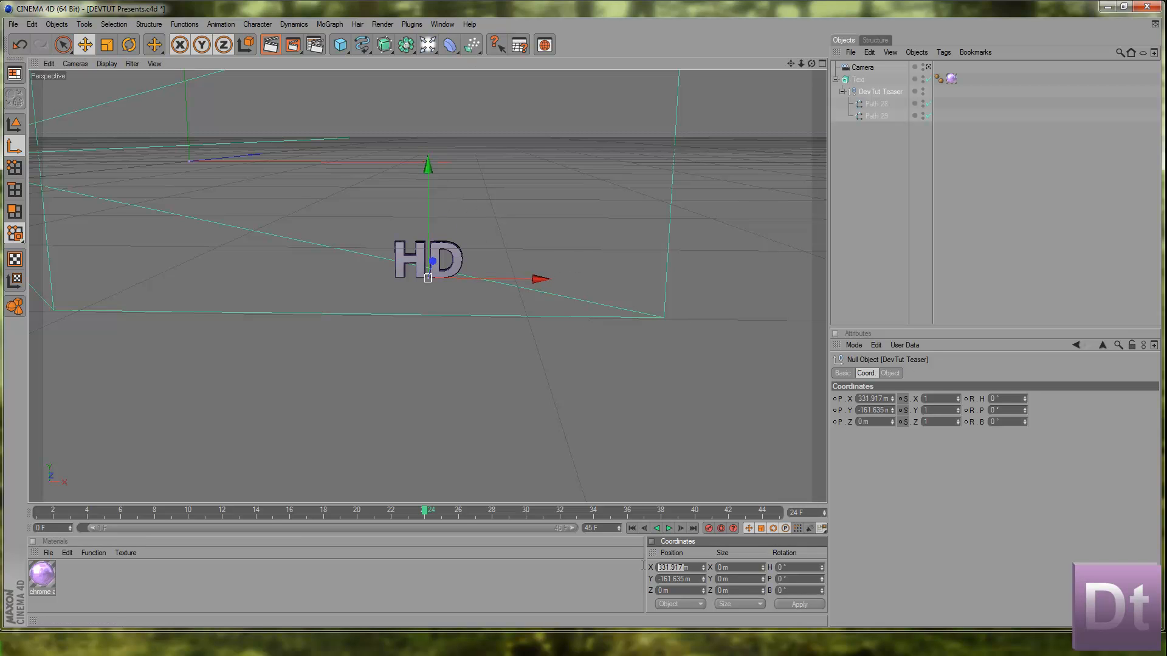
pyautogui.write('0')
pyautogui.press('Tab')
pyautogui.write('0')
pyautogui.press('Tab')
pyautogui.click(790, 606)
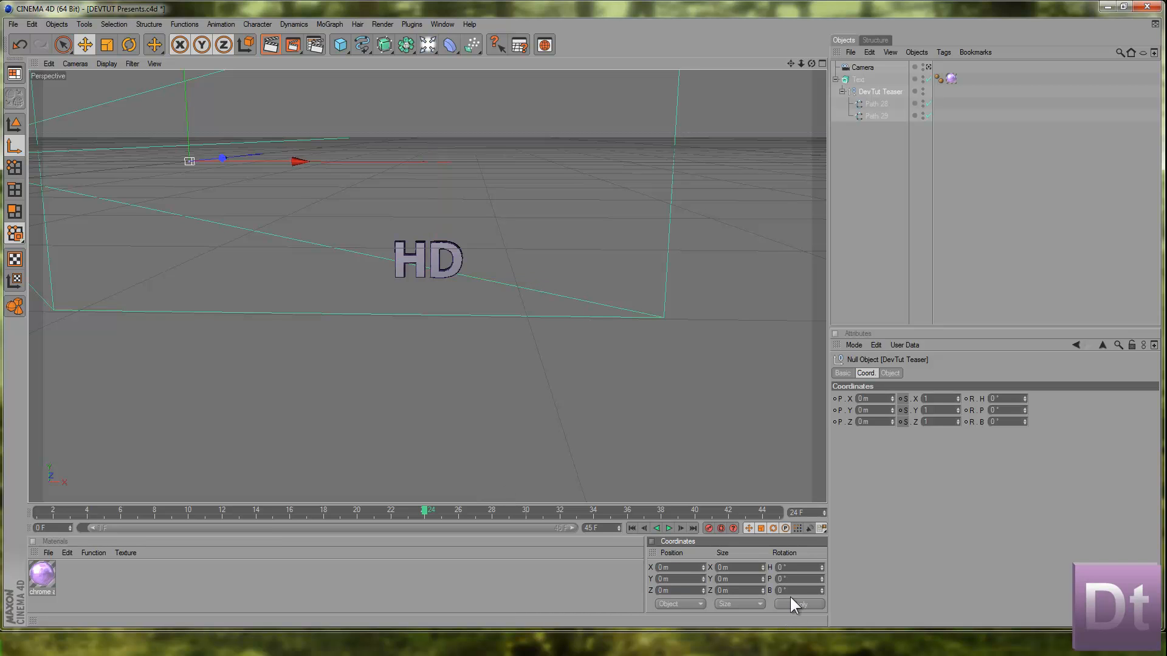
pyautogui.hotkey('ctrl', 'z')
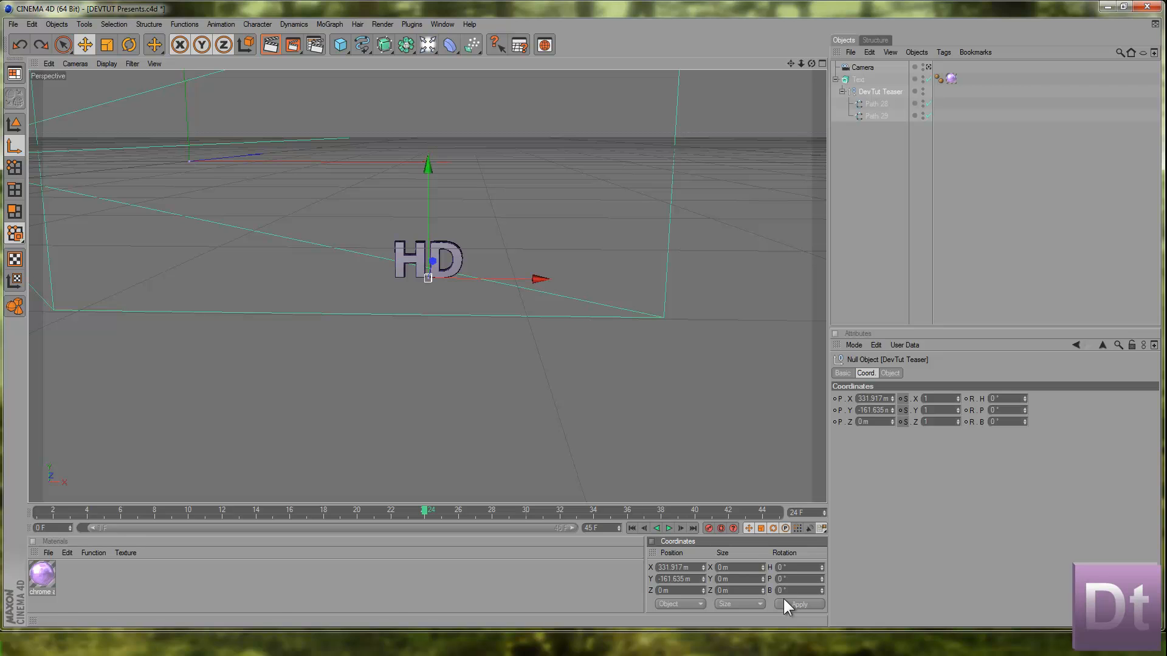
# - Return to moving the whole object and set the DevTut Teaser group's X and Y position to 0 m
pyautogui.click(14, 123)
pyautogui.click(680, 567)
pyautogui.write('0')
pyautogui.press('Tab')
pyautogui.write('0')
pyautogui.press('Tab')
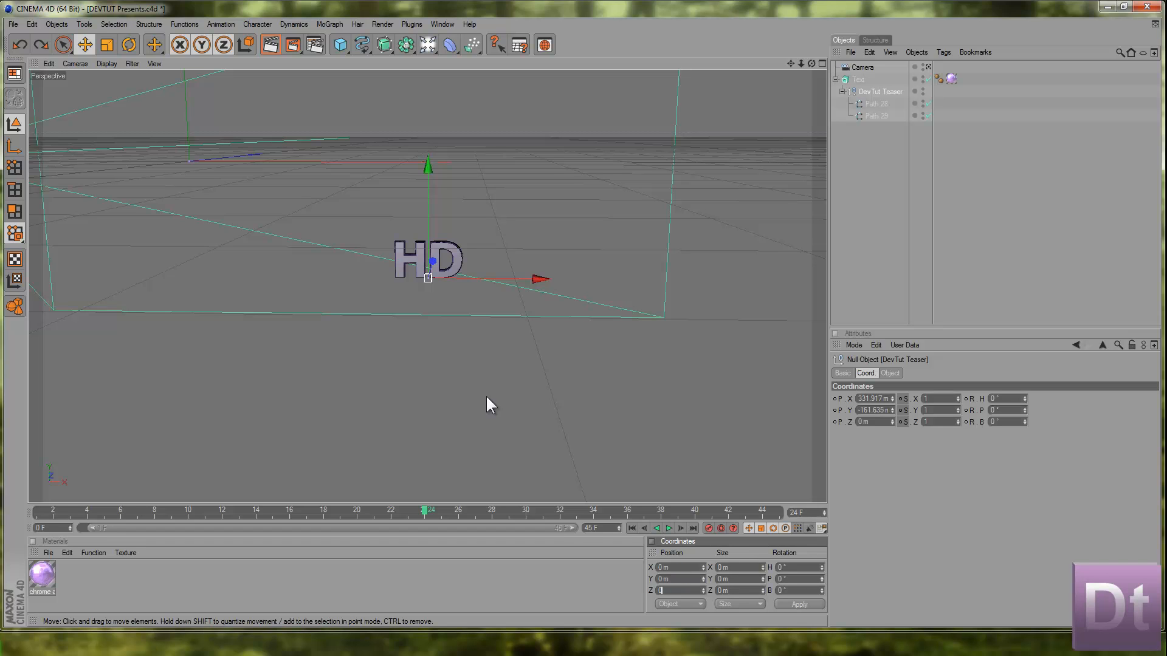
pyautogui.click(798, 604)
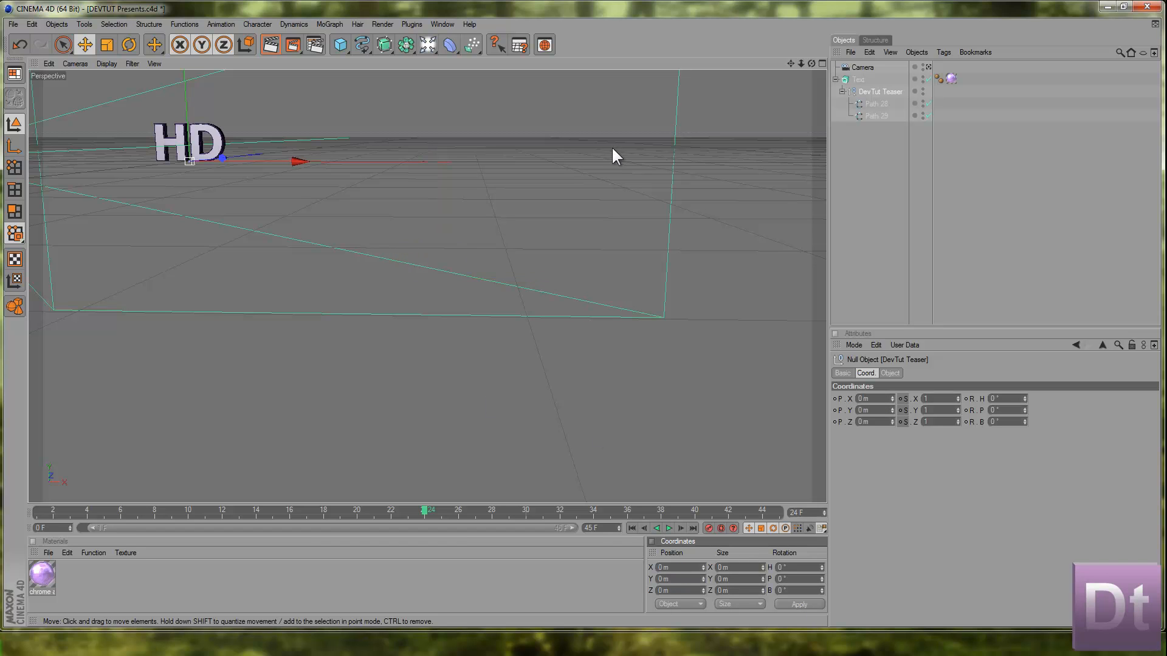
# - Switch the camera view on and play the HD animation in the viewport
pyautogui.click(928, 67)
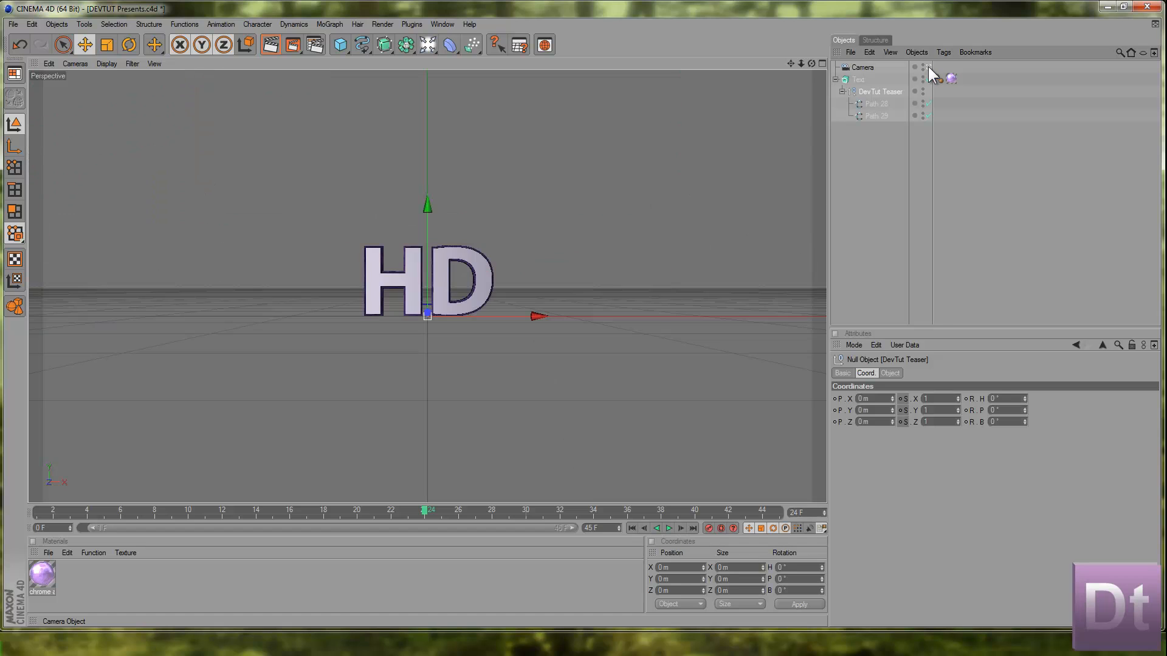
pyautogui.click(581, 314)
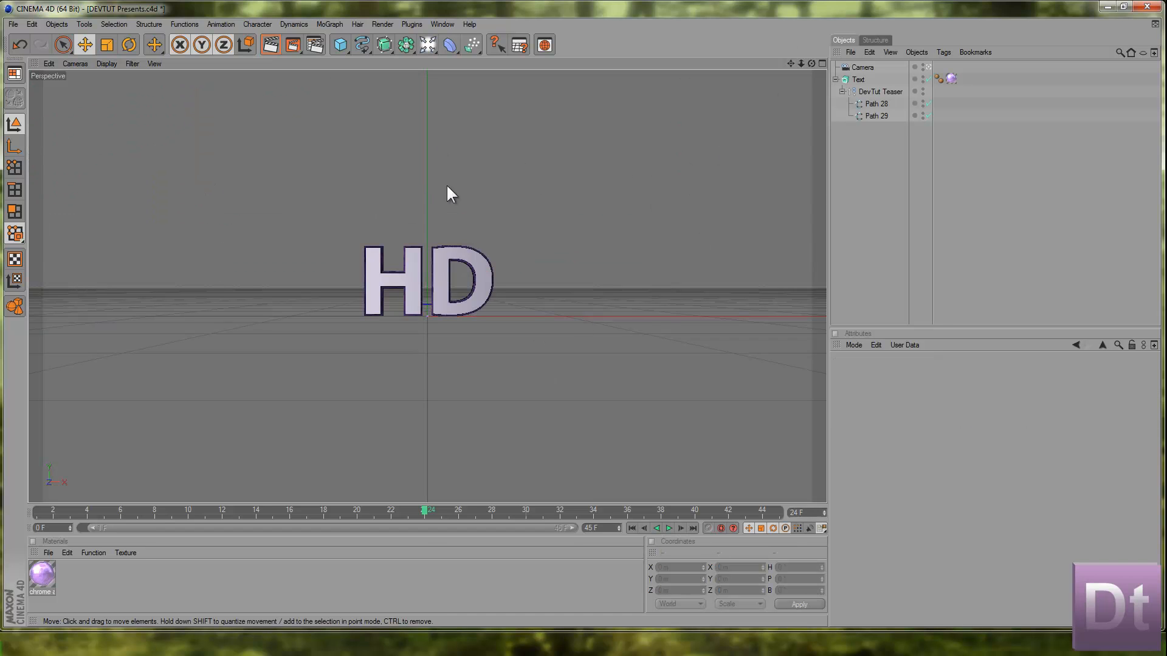
pyautogui.click(668, 528)
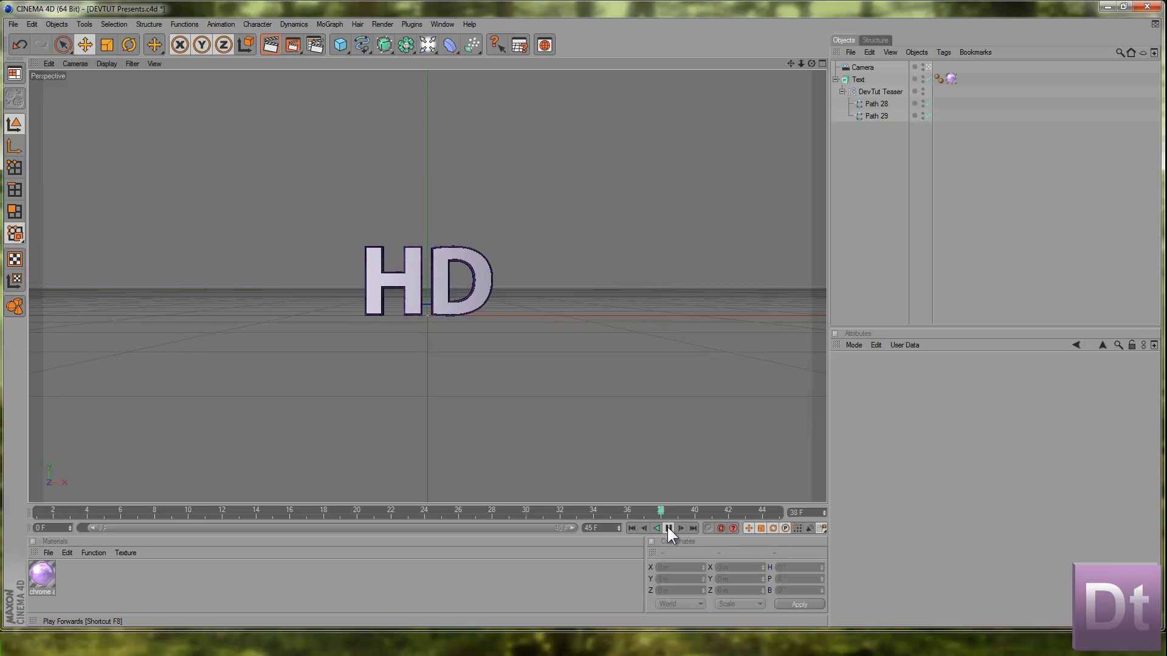
pyautogui.click(668, 528)
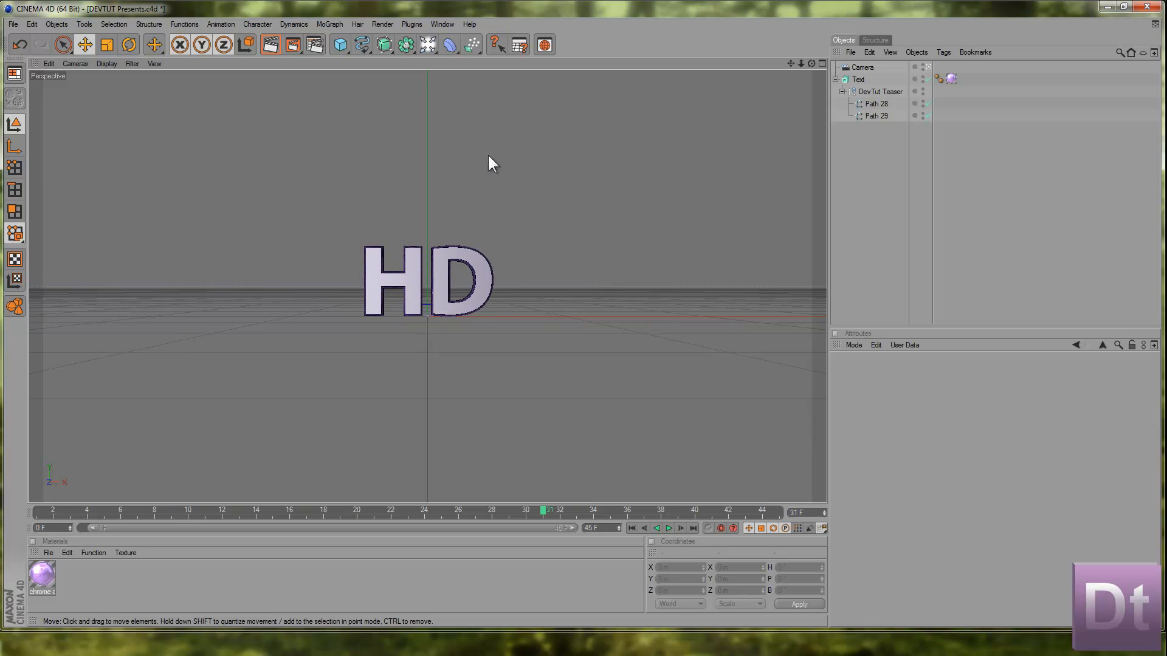
pyautogui.click(293, 45)
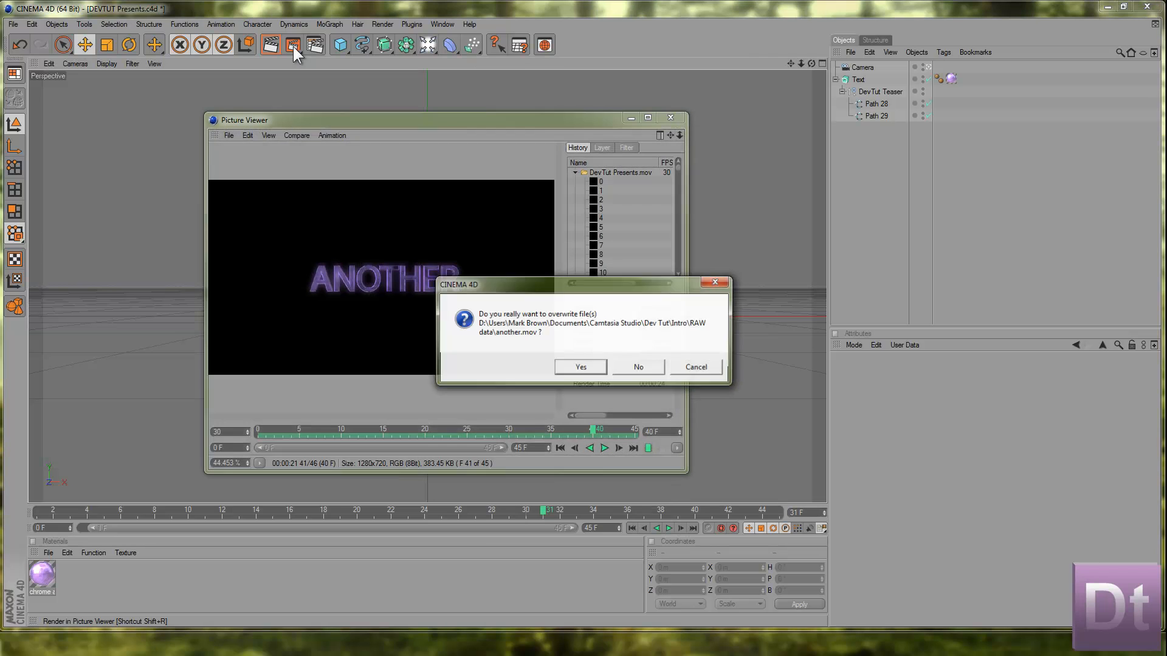
pyautogui.click(697, 368)
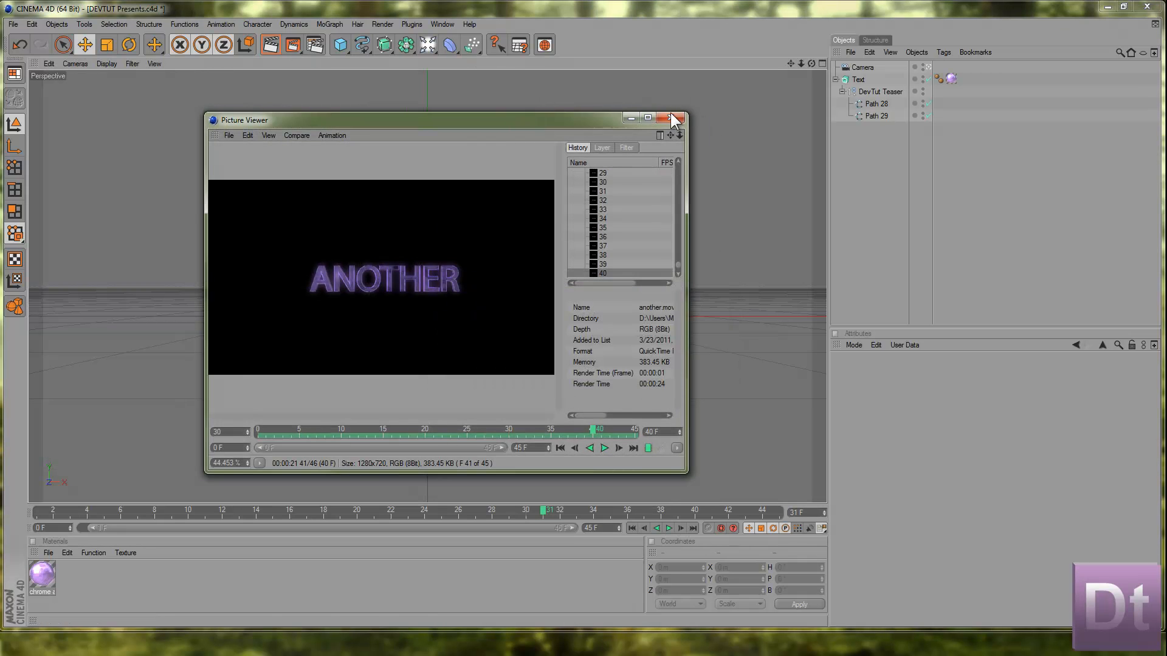
pyautogui.click(670, 117)
# - Change the render output file name from another to hd and render the animation in the Picture Viewer, closing it when finished
pyautogui.click(322, 41)
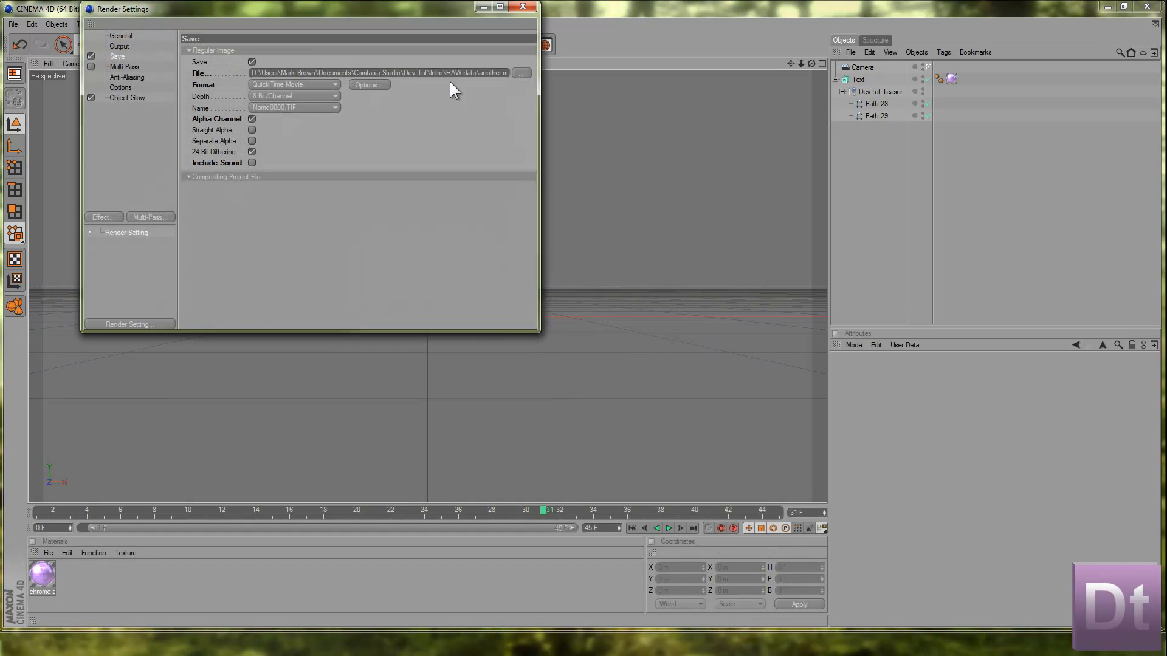
pyautogui.doubleClick(492, 72)
pyautogui.write('hd')
pyautogui.click(524, 7)
pyautogui.click(293, 42)
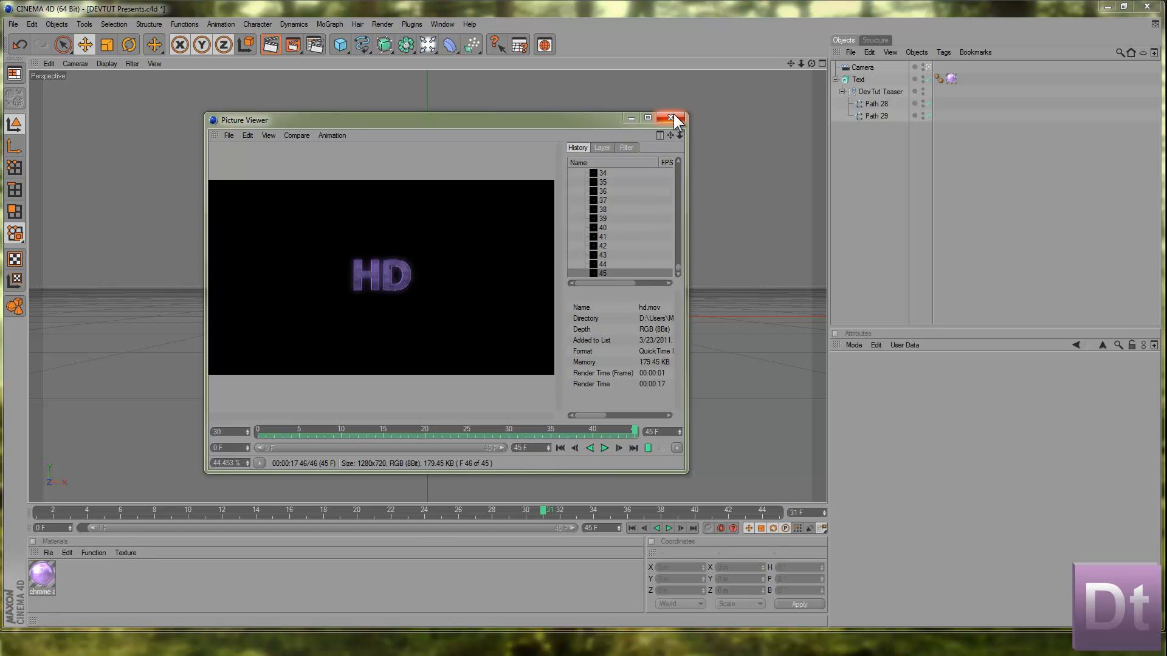
pyautogui.click(672, 116)
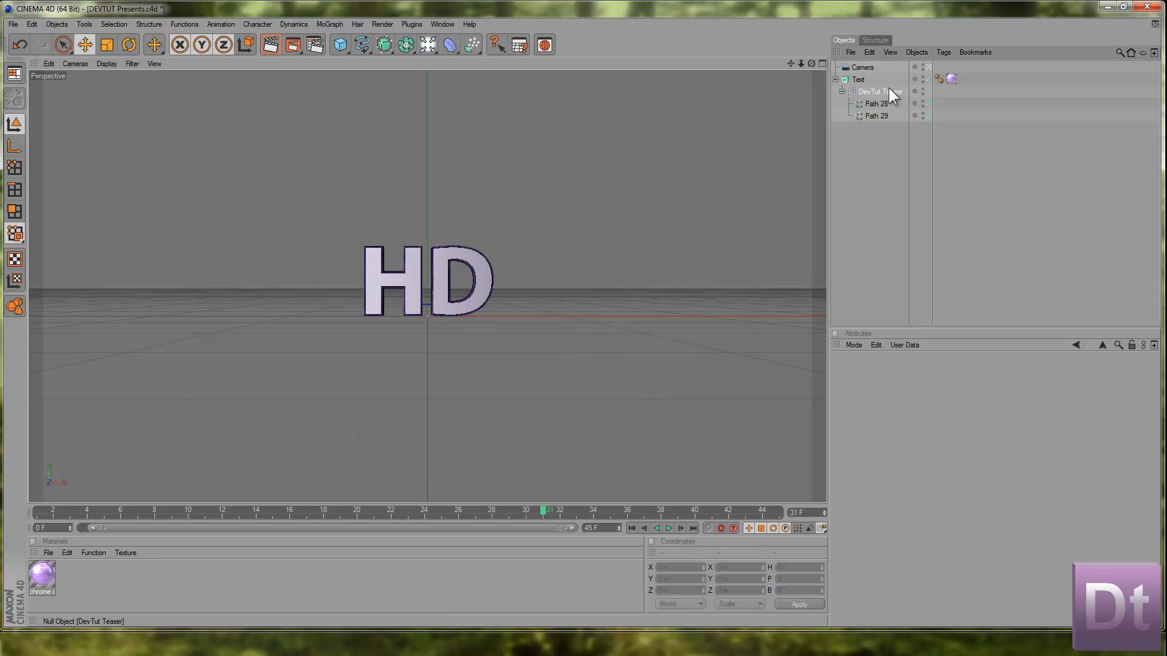
# - Delete the DevTut Teaser group holding HD and merge the DevTut Teaser Illustrator file again with its default import options
pyautogui.click(888, 91)
pyautogui.press('Delete')
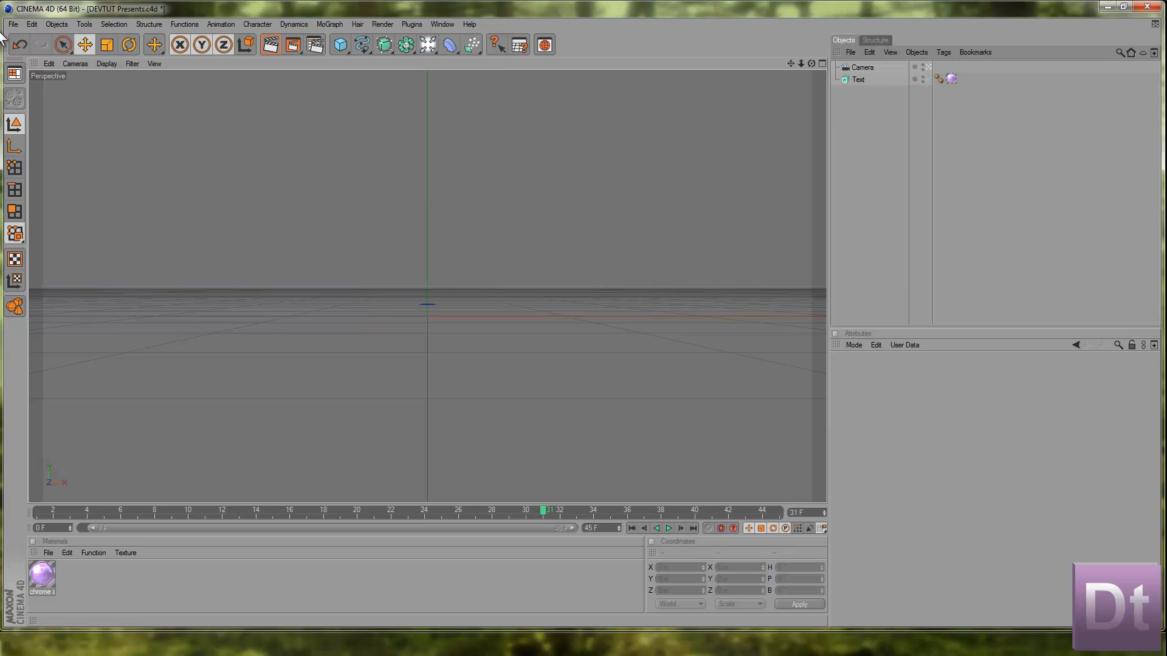
pyautogui.click(17, 23)
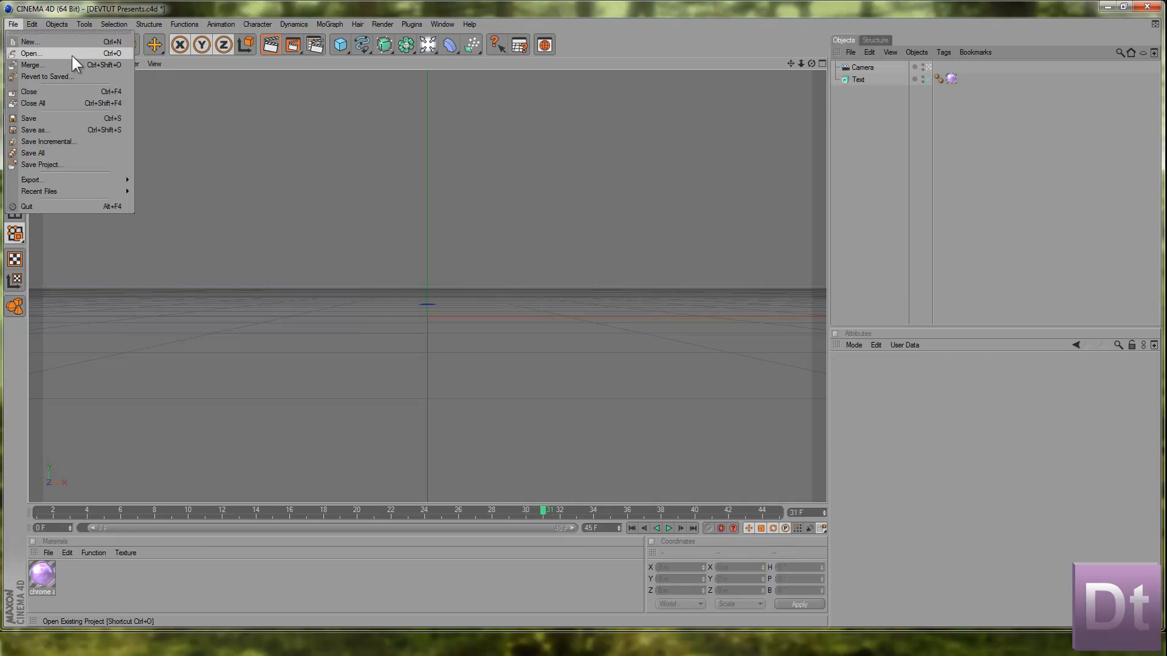
pyautogui.click(33, 64)
pyautogui.doubleClick(219, 194)
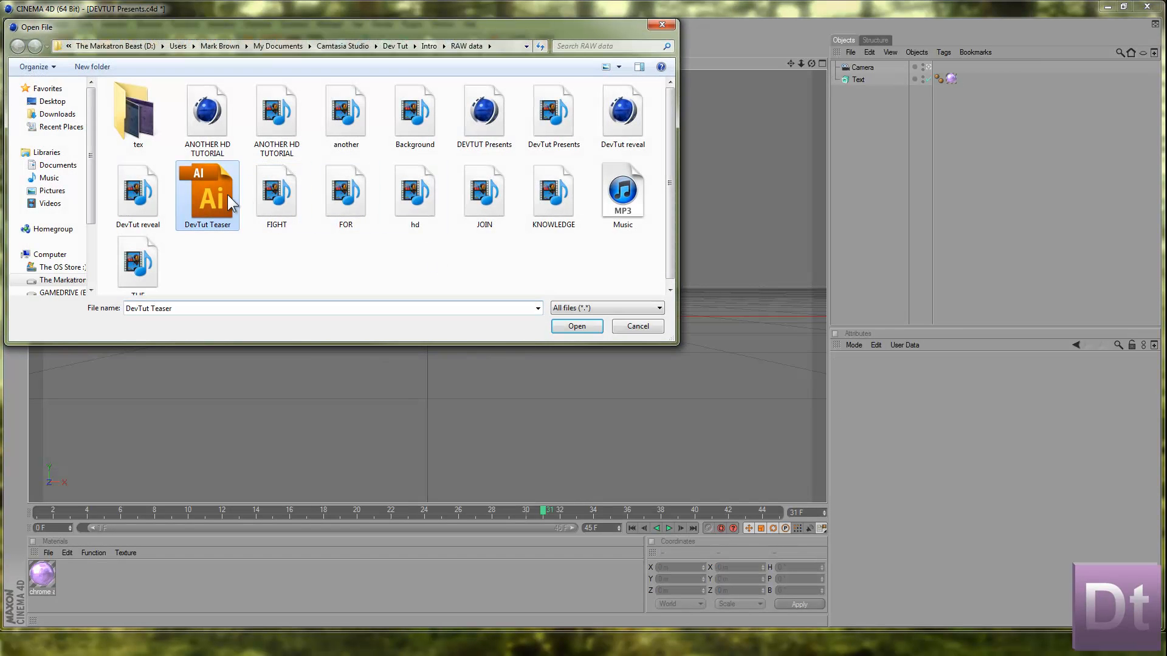
pyautogui.click(206, 301)
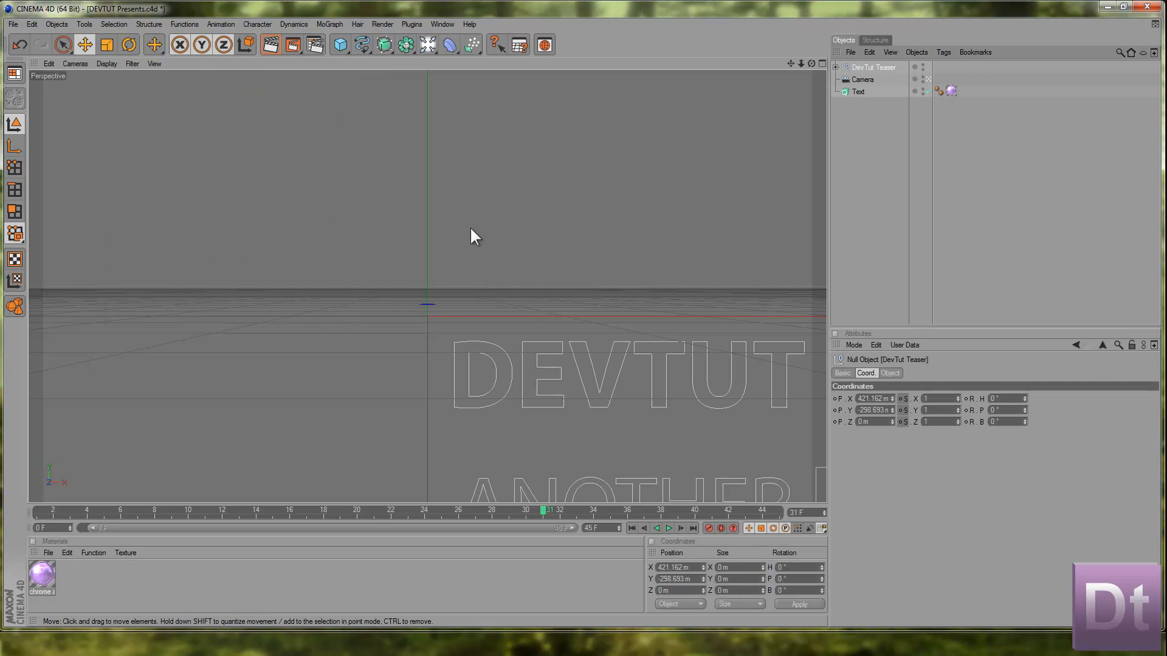
# - Place the newly imported DevTut Teaser group under the Text object, expand its paths and switch off the camera view
pyautogui.click(870, 103)
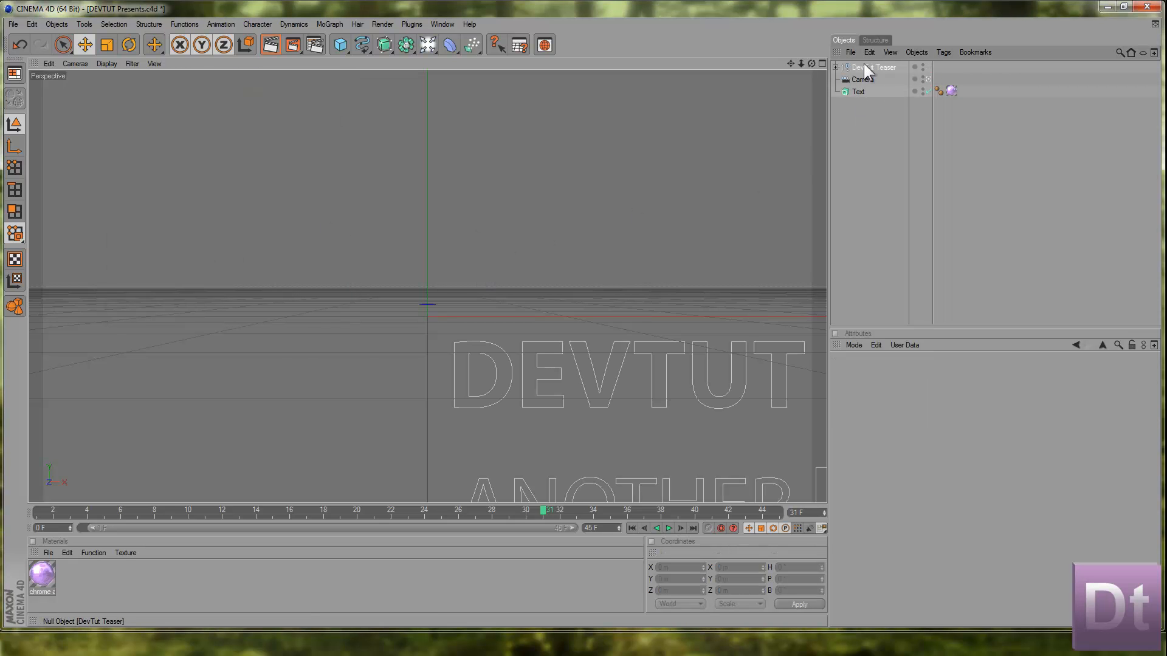
pyautogui.moveTo(869, 93); pyautogui.dragTo(868, 91)
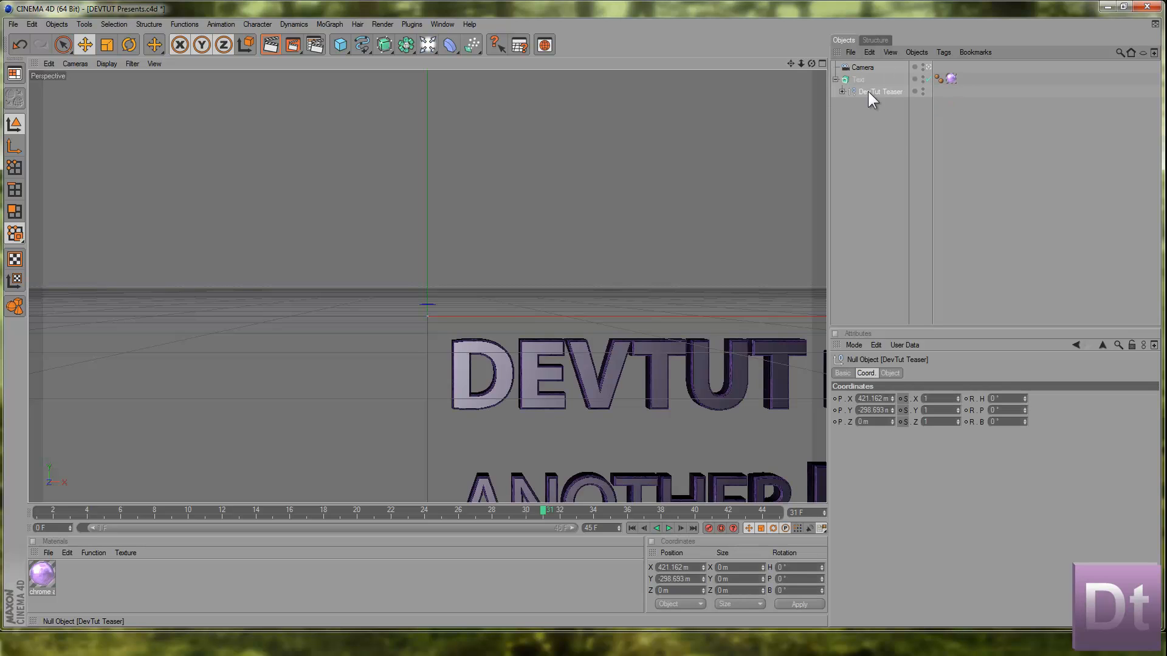
pyautogui.click(841, 91)
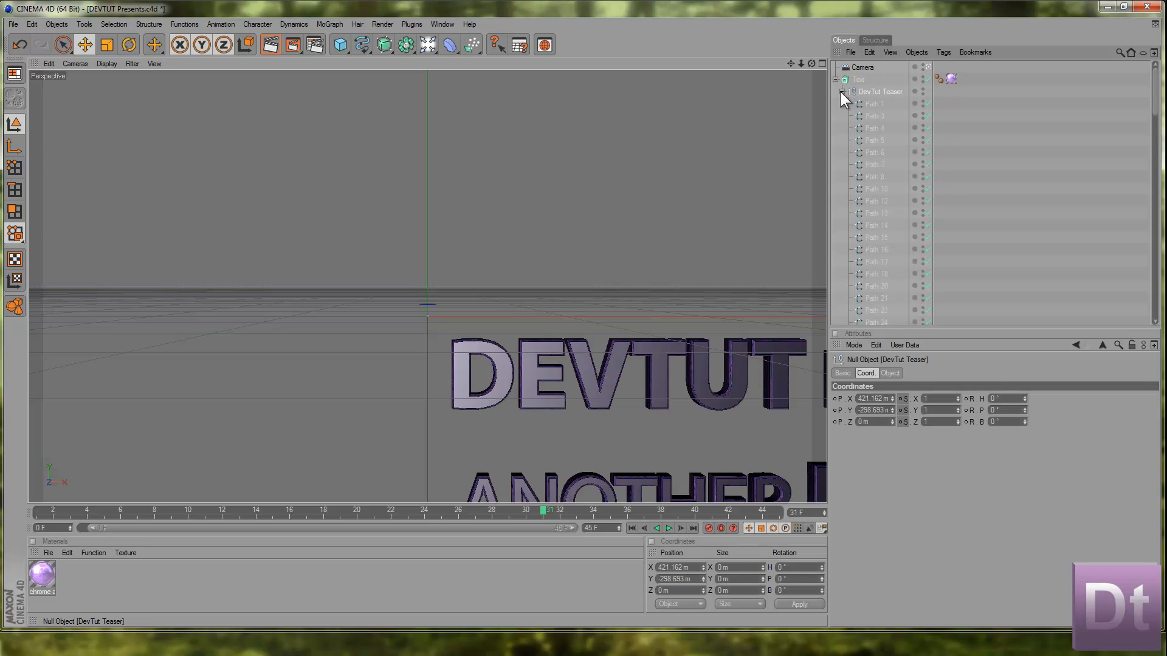
pyautogui.click(927, 66)
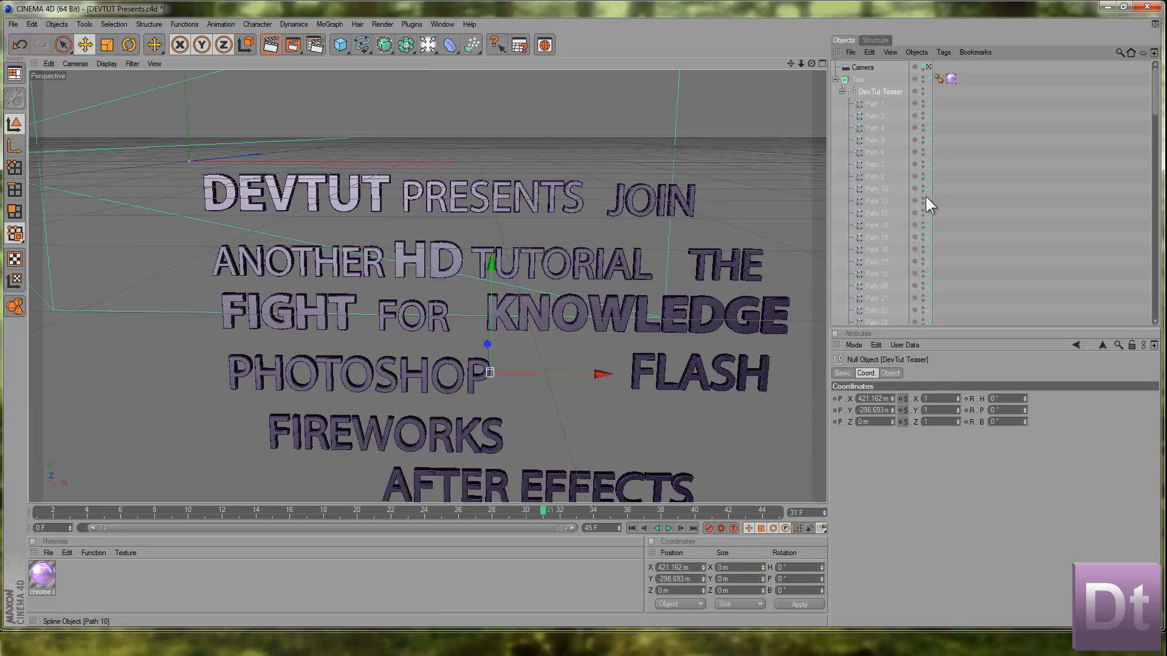
# - Delete Path 1 through Path 29, which form the words DEVTUT PRESENTS ANOTHER HD
pyautogui.click(867, 260)
pyautogui.scroll(-4, 868, 259)
pyautogui.click(868, 258)
pyautogui.click(871, 272)
pyautogui.click(873, 248)
pyautogui.click(875, 225)
pyautogui.scroll(4, 886, 176)
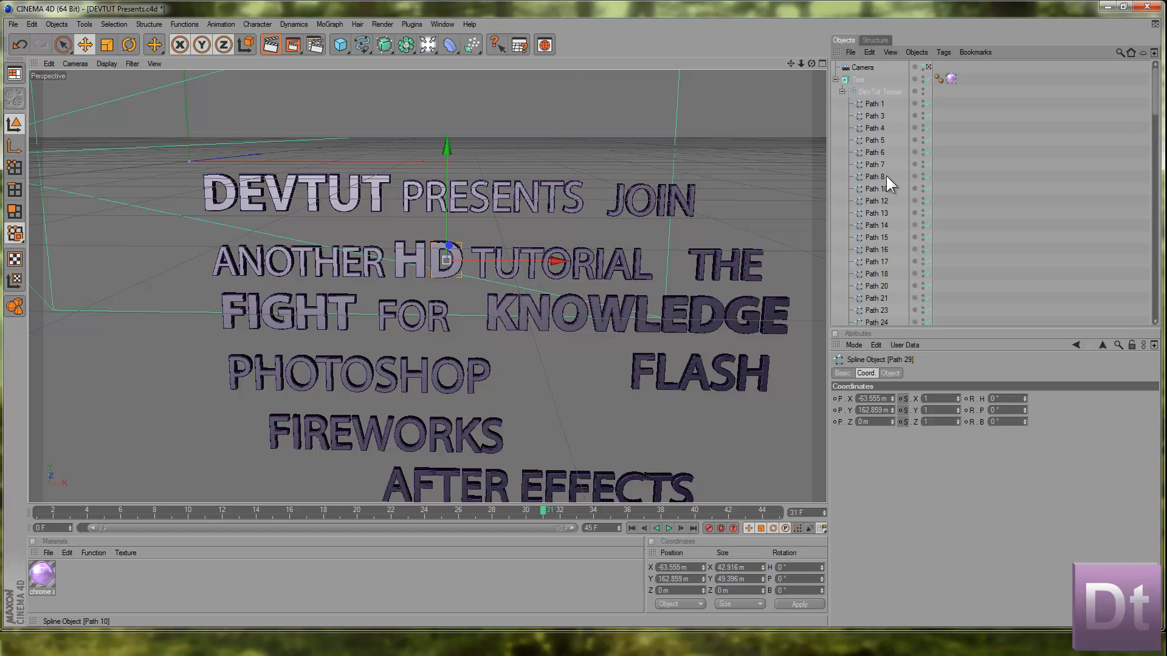
pyautogui.keyDown('shift'); pyautogui.click(874, 106); pyautogui.keyUp('shift')
pyautogui.press('Delete')
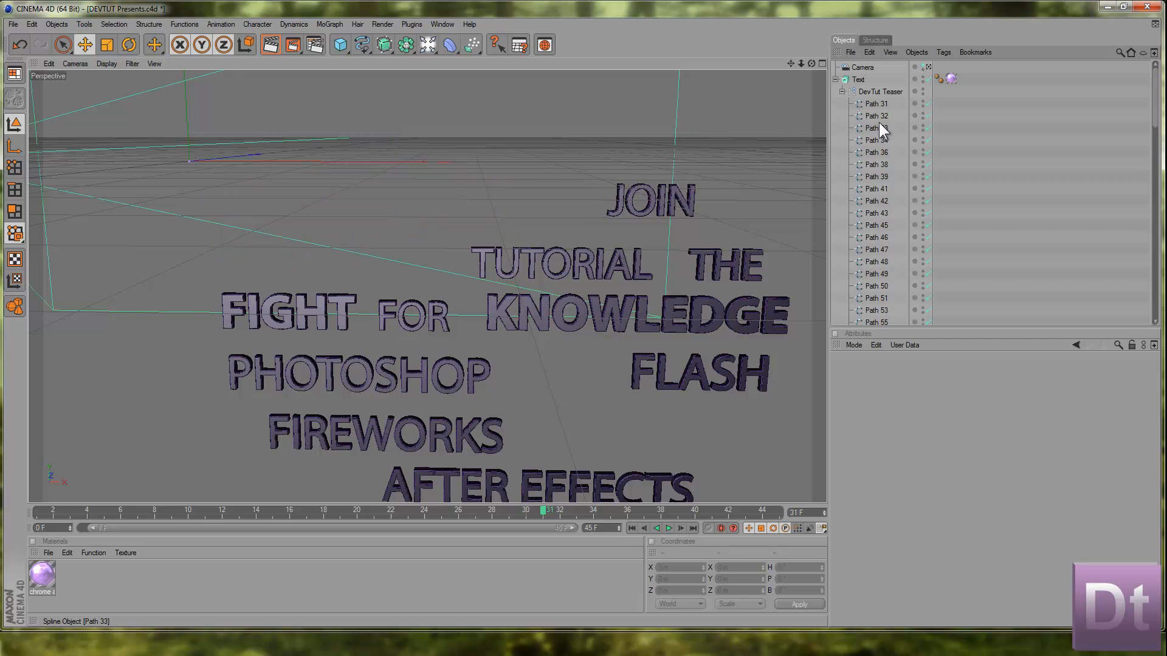
# - Delete Path 42 through Path 142 so only the letters of TUTORIAL are left
pyautogui.click(874, 177)
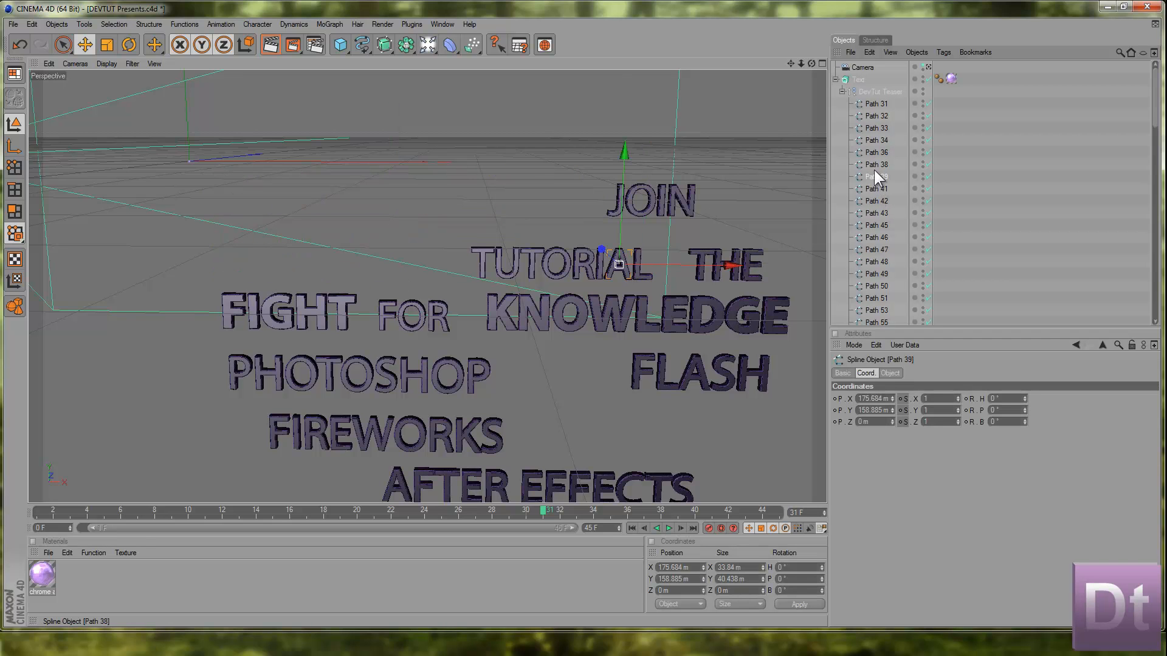
pyautogui.click(874, 202)
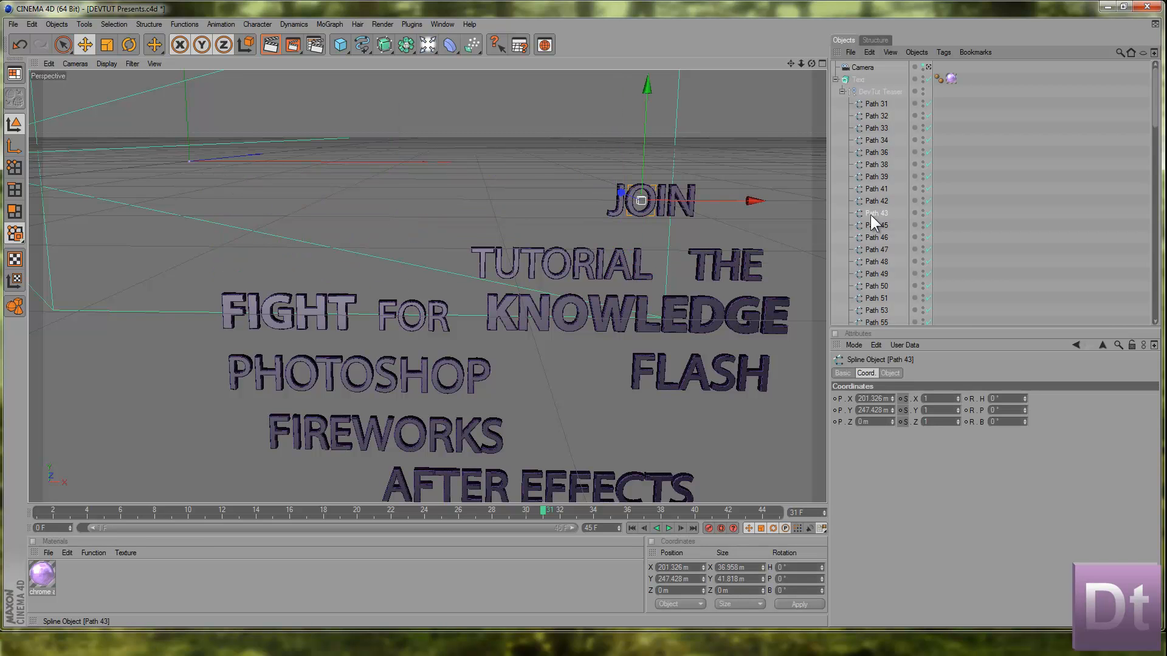
pyautogui.scroll(-10, 871, 196)
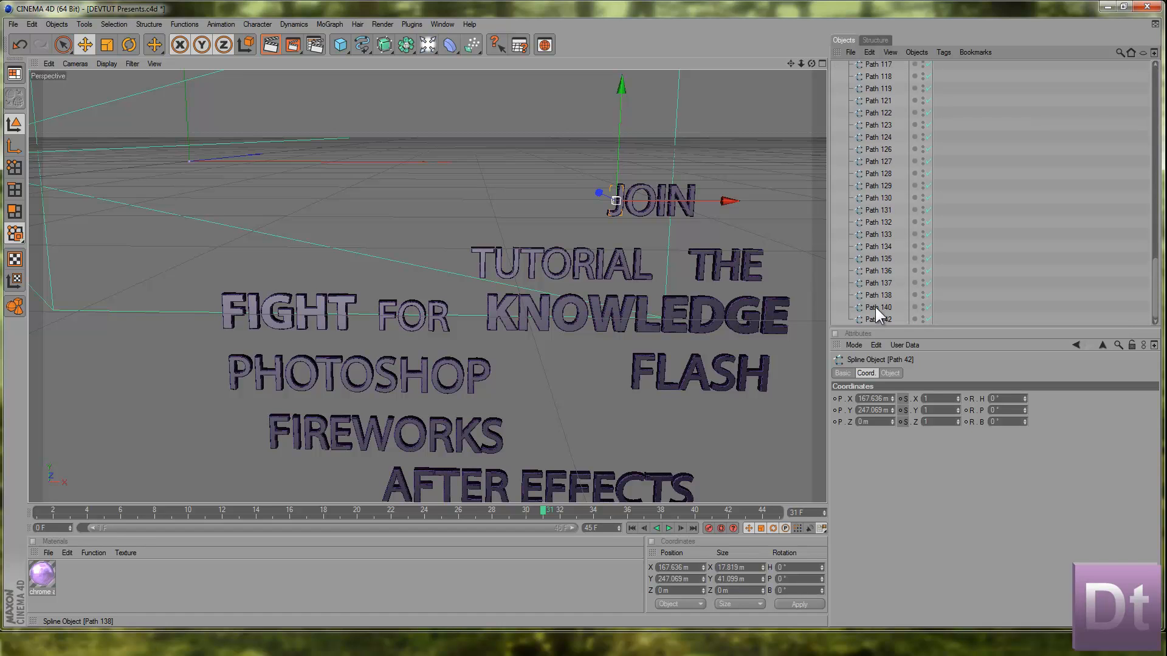
pyautogui.keyDown('shift'); pyautogui.click(874, 315); pyautogui.keyUp('shift')
pyautogui.press('Delete')
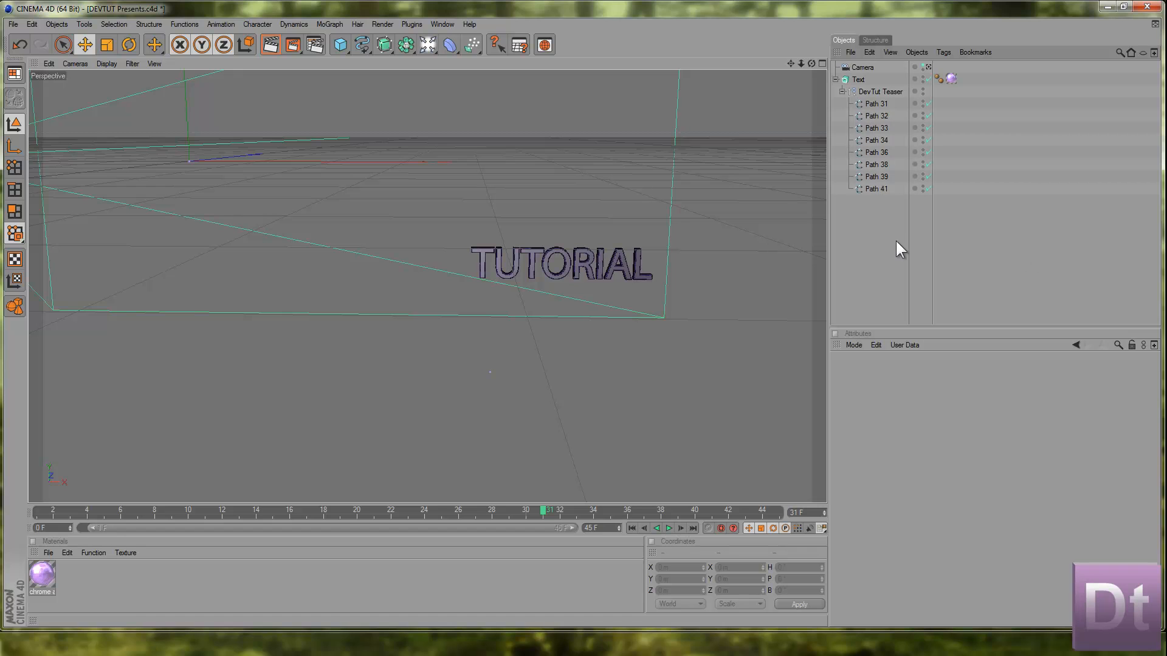
# - Move the DevTut Teaser group's axis alone to the bottom centre of TUTORIAL, at about X 532 m, Y -163 m
pyautogui.click(869, 88)
pyautogui.click(878, 78)
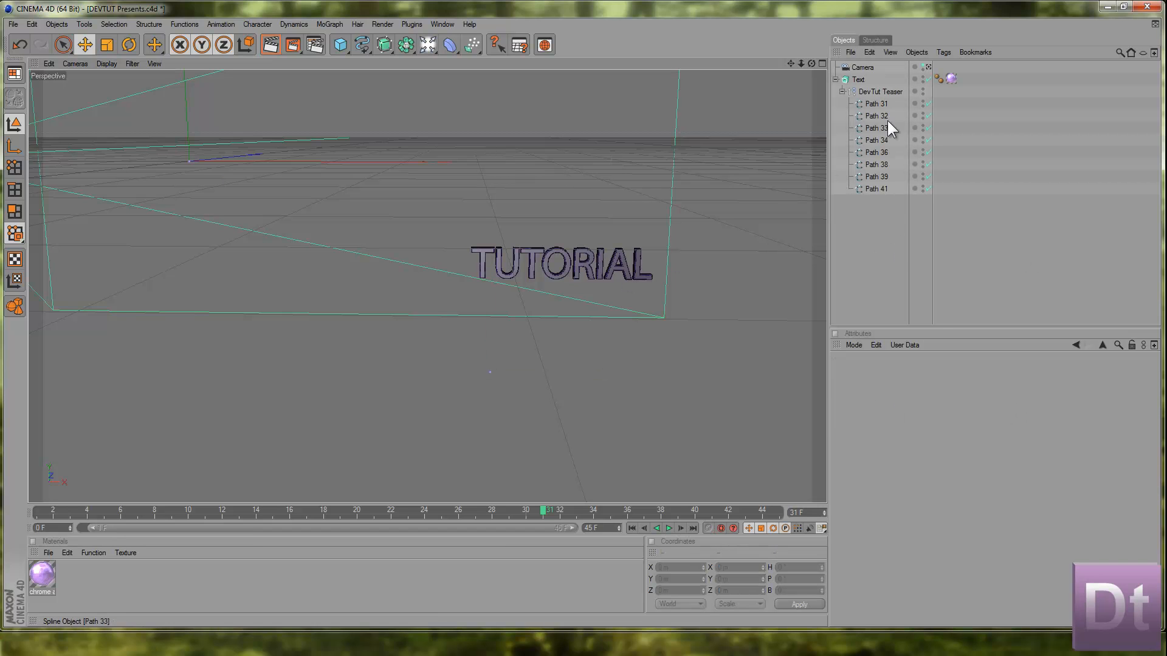
pyautogui.click(899, 92)
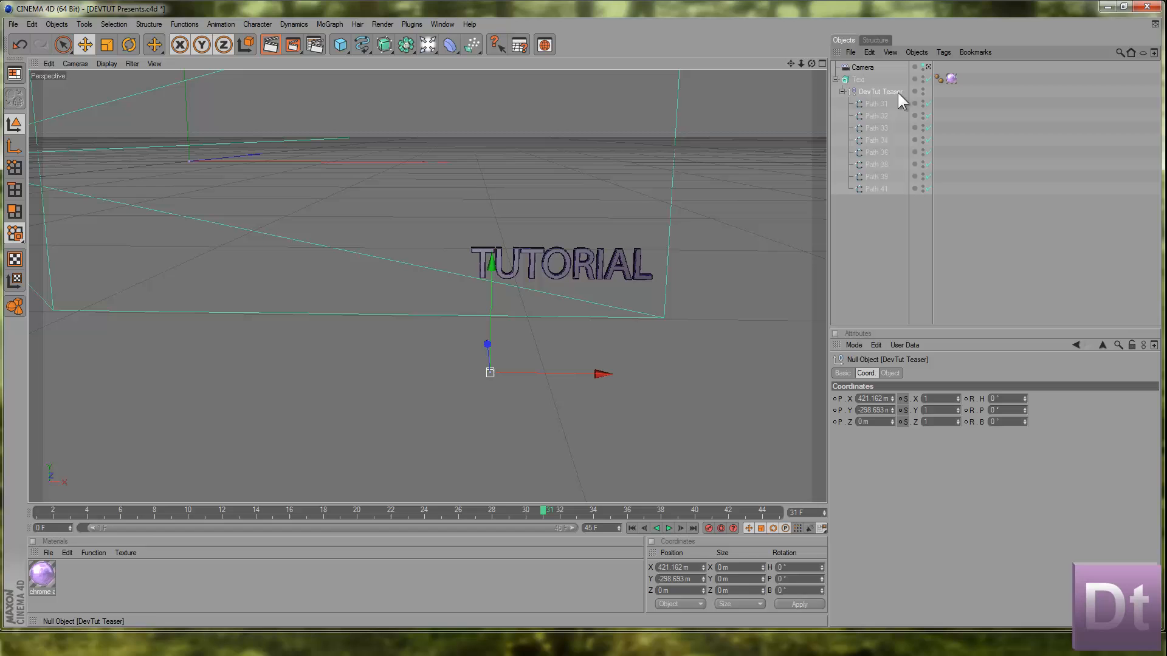
pyautogui.click(14, 146)
pyautogui.moveTo(582, 310)
pyautogui.mouseDown()
pyautogui.moveTo(581, 332)
pyautogui.moveTo(581, 315)
pyautogui.mouseUp()
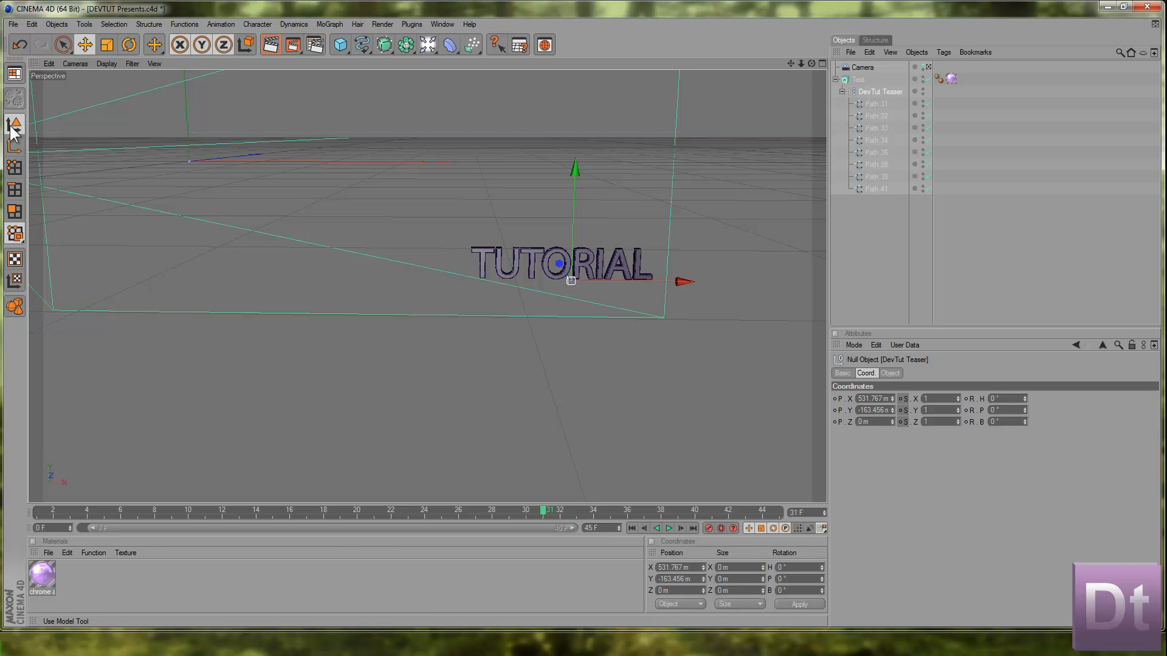
# - Set the DevTut Teaser group's X, Y and Z position to 0 and switch the camera view back on
pyautogui.click(685, 567)
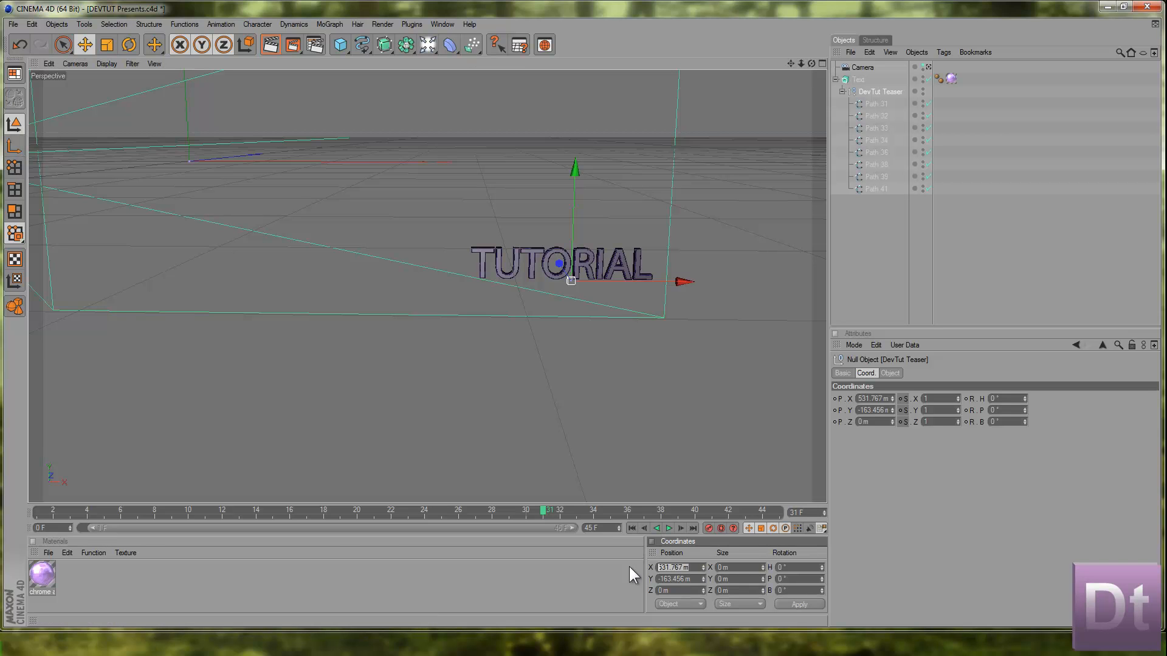
pyautogui.write('0')
pyautogui.press('Tab')
pyautogui.write('0')
pyautogui.press('Tab')
pyautogui.write('0')
pyautogui.click(794, 600)
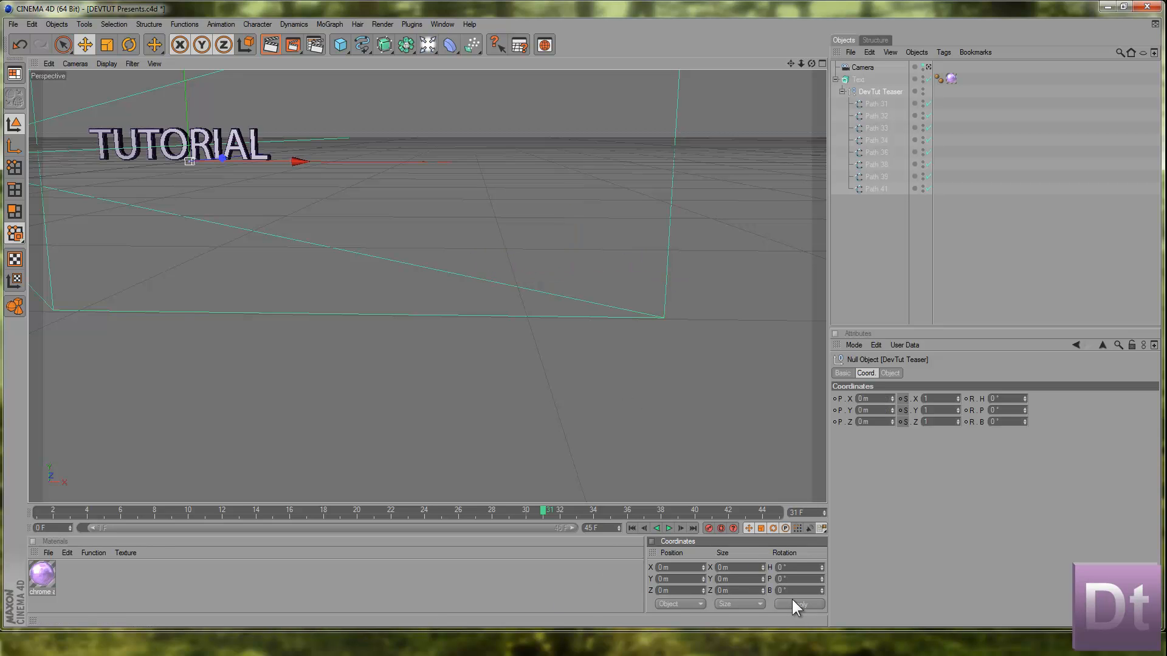
pyautogui.click(930, 67)
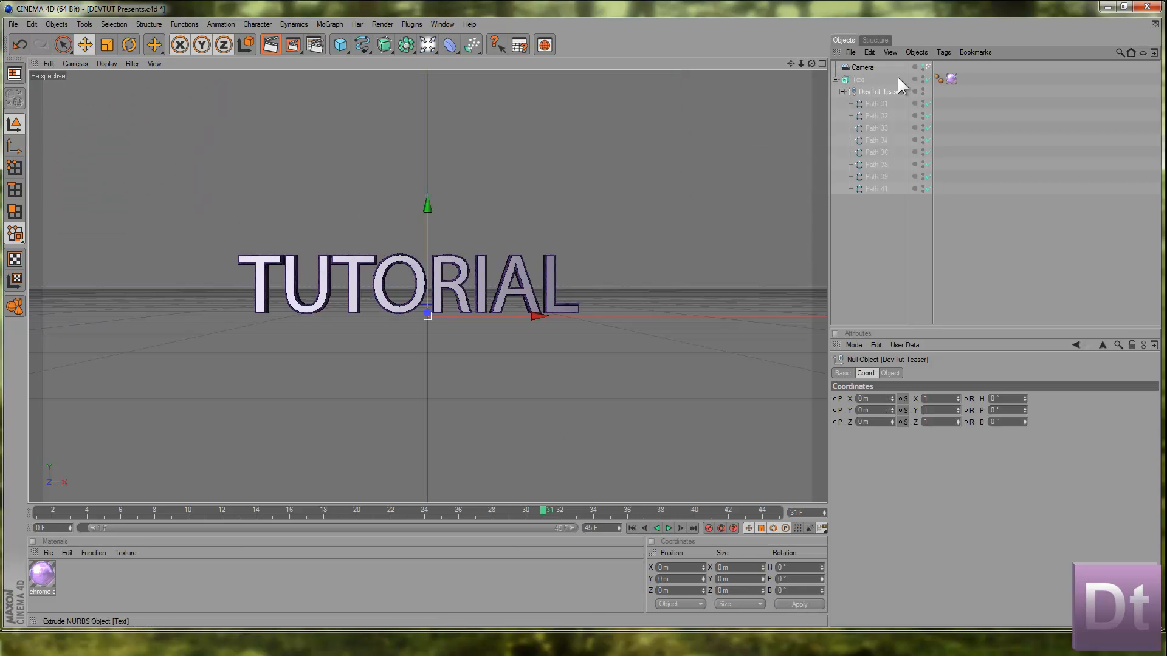
pyautogui.click(291, 46)
pyautogui.click(698, 367)
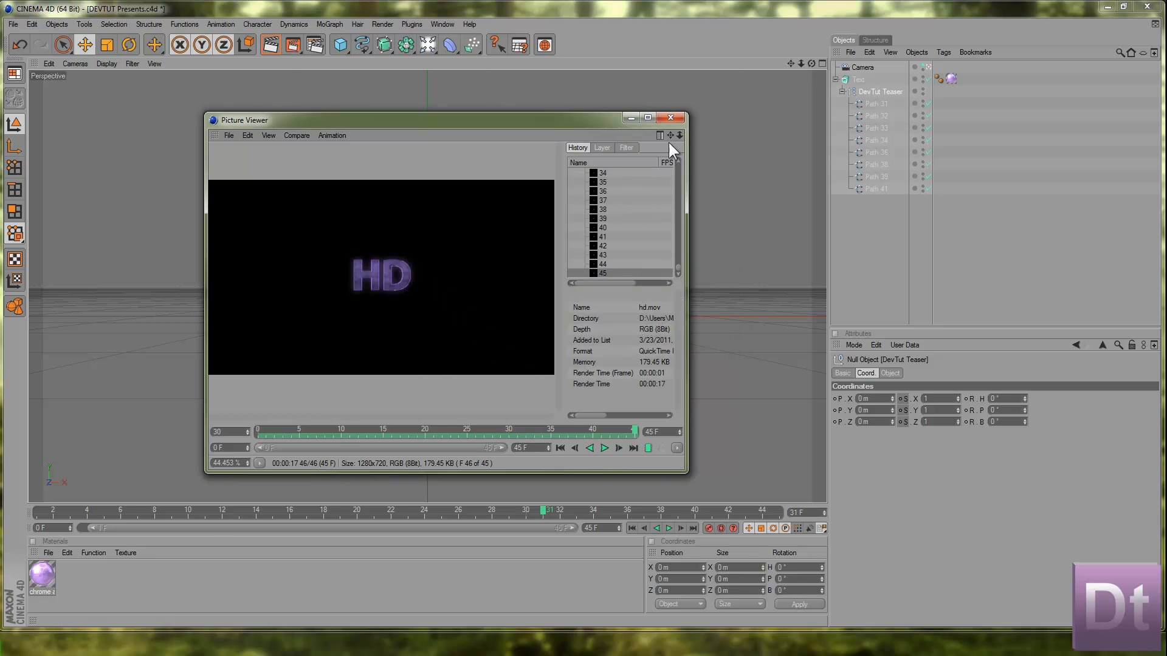
pyautogui.click(671, 118)
# - Set the render output file name to tutorial.mov and render the animation
pyautogui.click(321, 42)
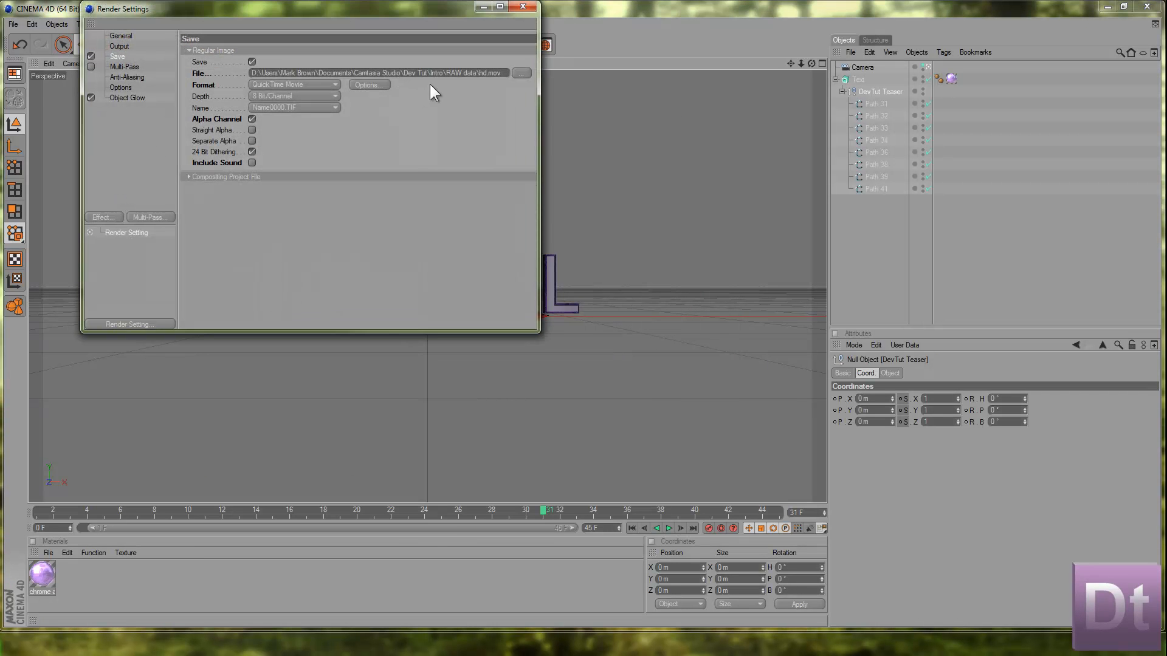
pyautogui.click(485, 73)
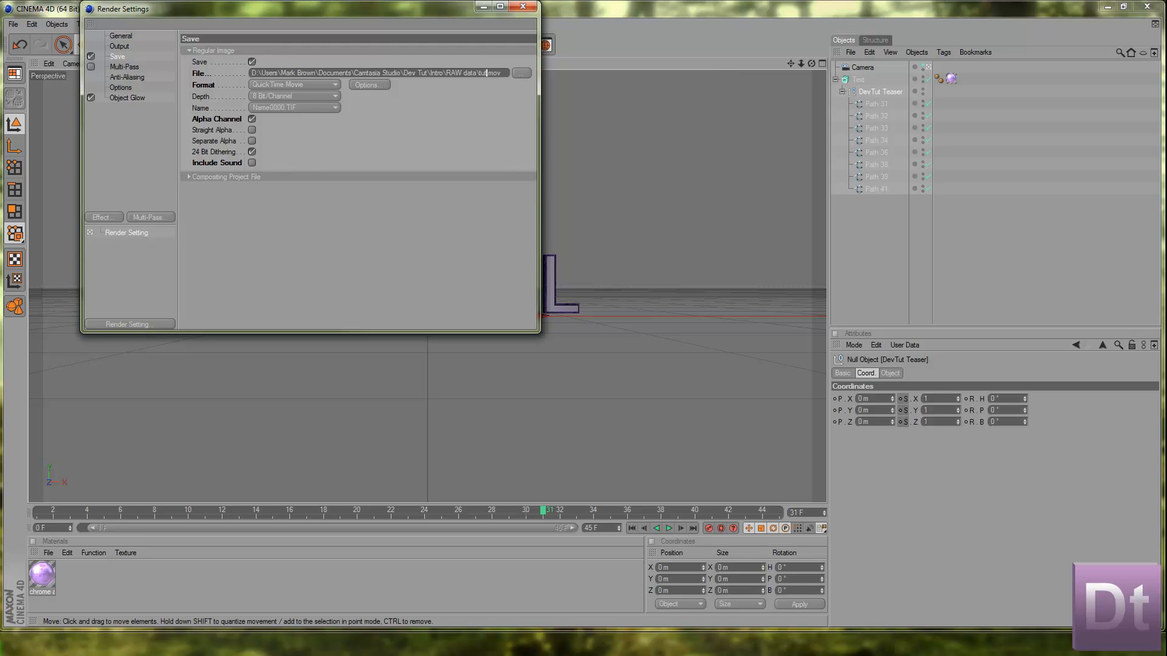
pyautogui.write('tutorial')
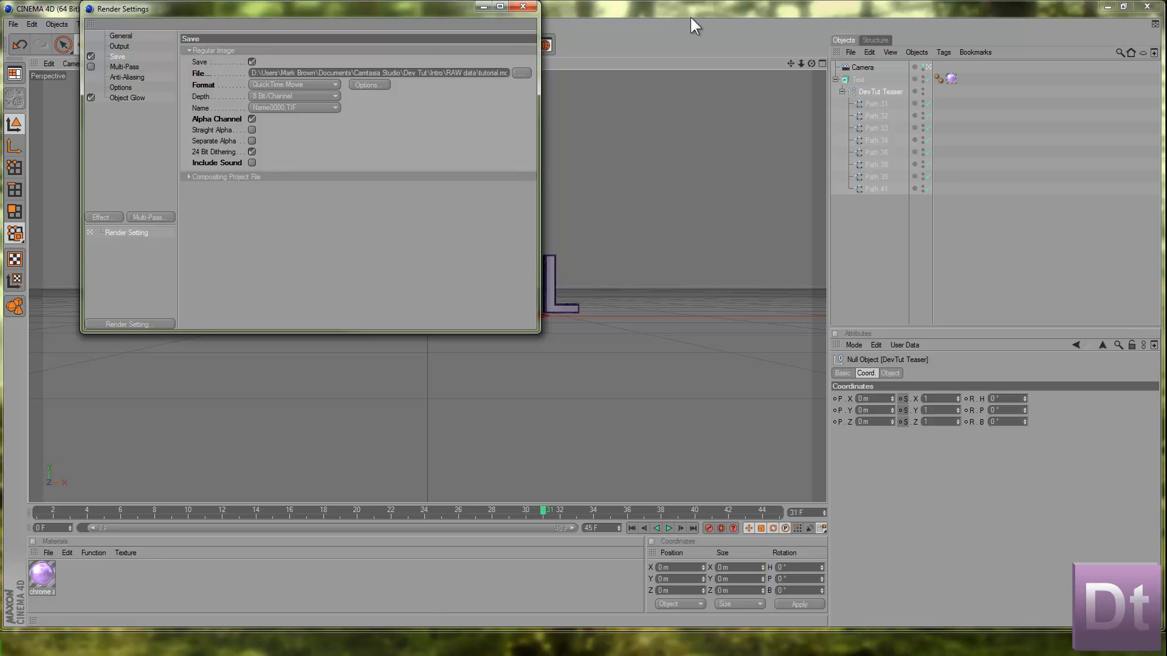
pyautogui.click(522, 6)
pyautogui.click(291, 43)
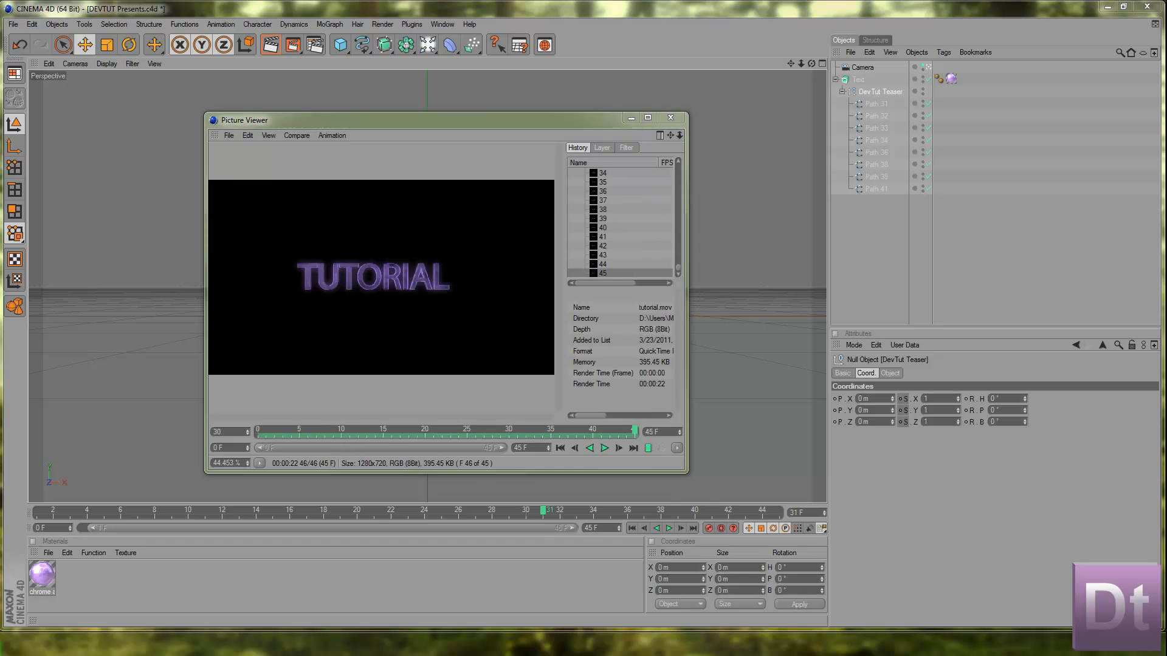
pyautogui.click(670, 118)
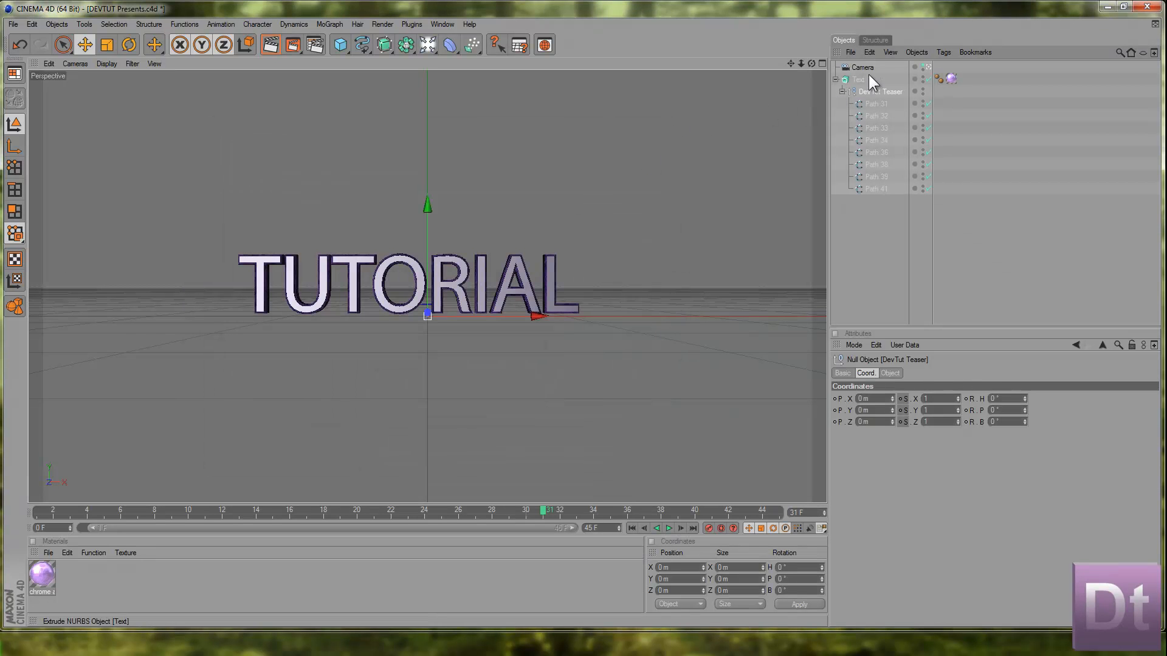
# - Delete the DevTut Teaser group holding TUTORIAL and merge the DevTut Teaser Illustrator file again with its default import options
pyautogui.press('Delete')
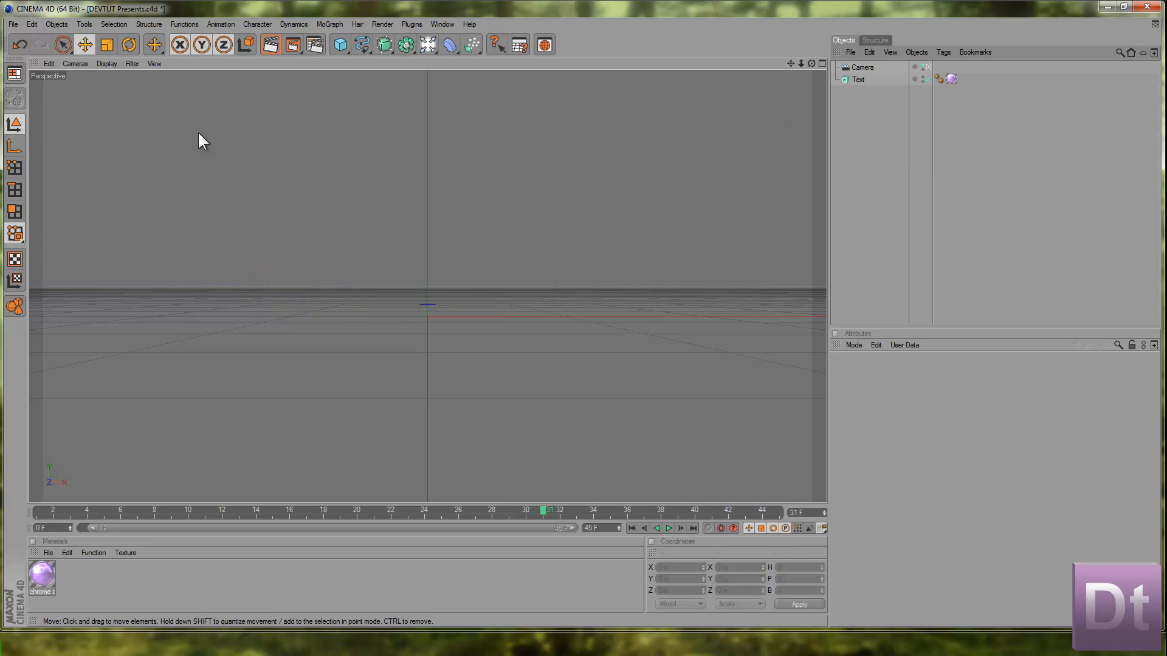
pyautogui.click(17, 26)
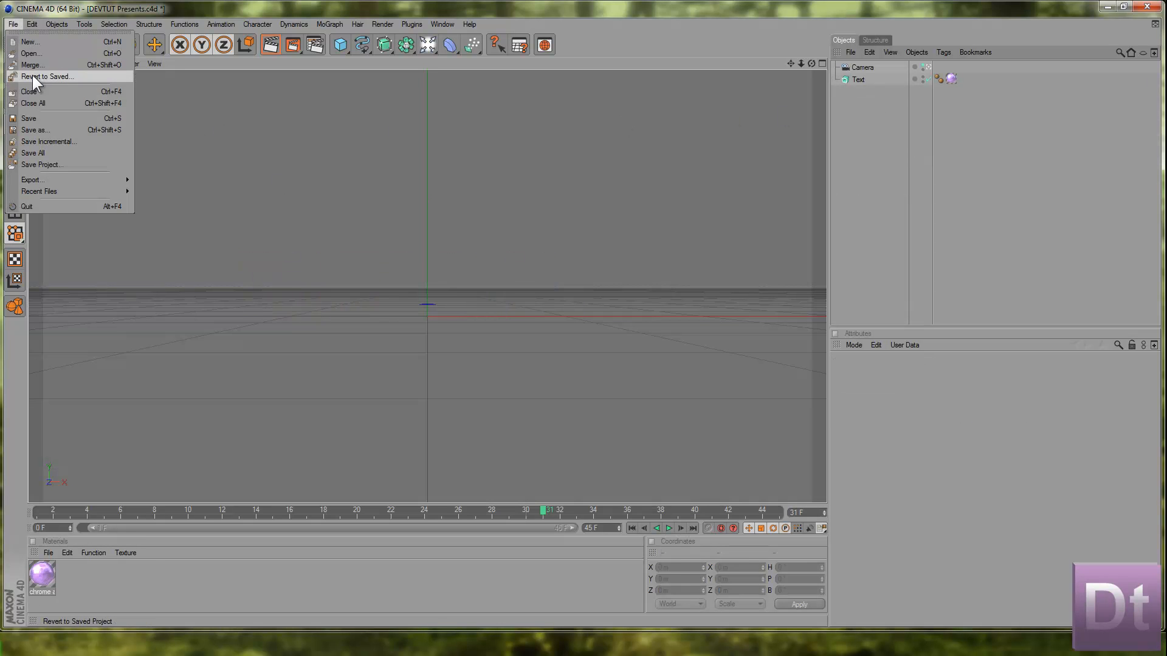
pyautogui.click(40, 66)
pyautogui.doubleClick(222, 177)
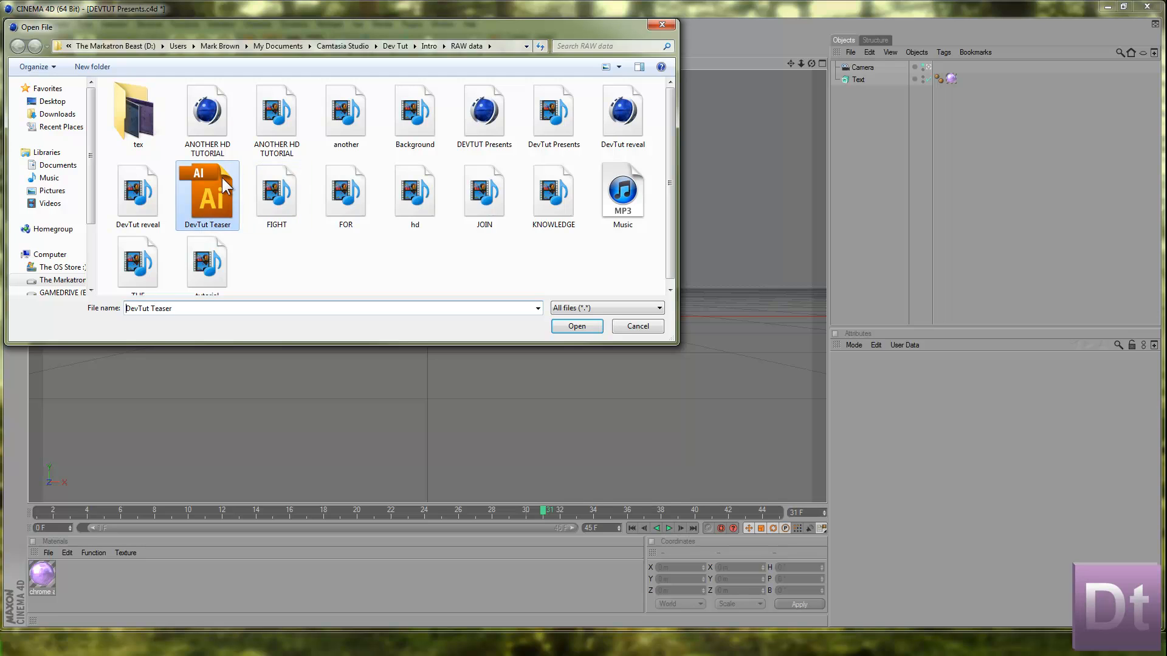
pyautogui.click(200, 290)
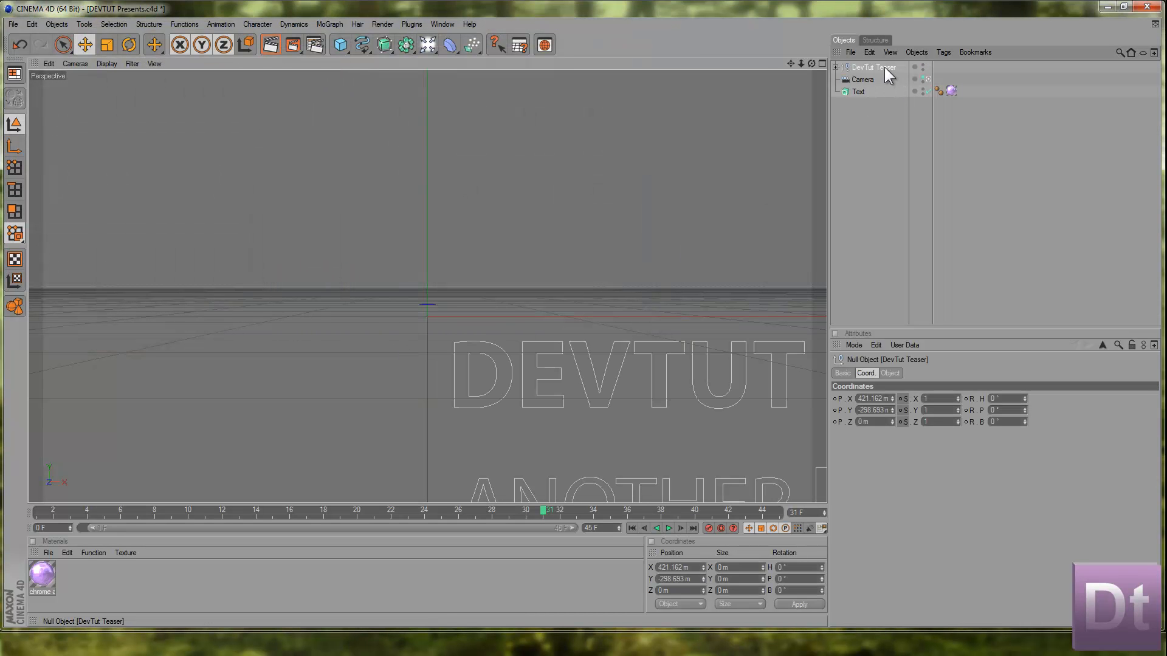
# - Place the new DevTut Teaser group under the Text object, switch off the camera view and expand the group's paths
pyautogui.moveTo(858, 95); pyautogui.dragTo(856, 93)
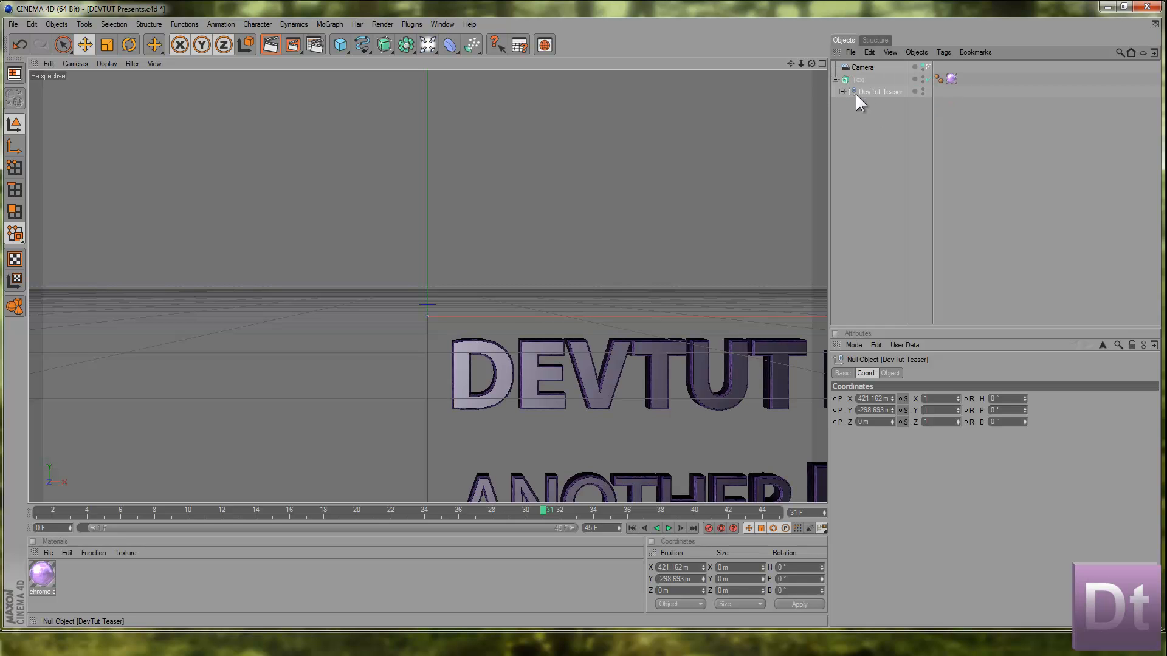
pyautogui.click(928, 67)
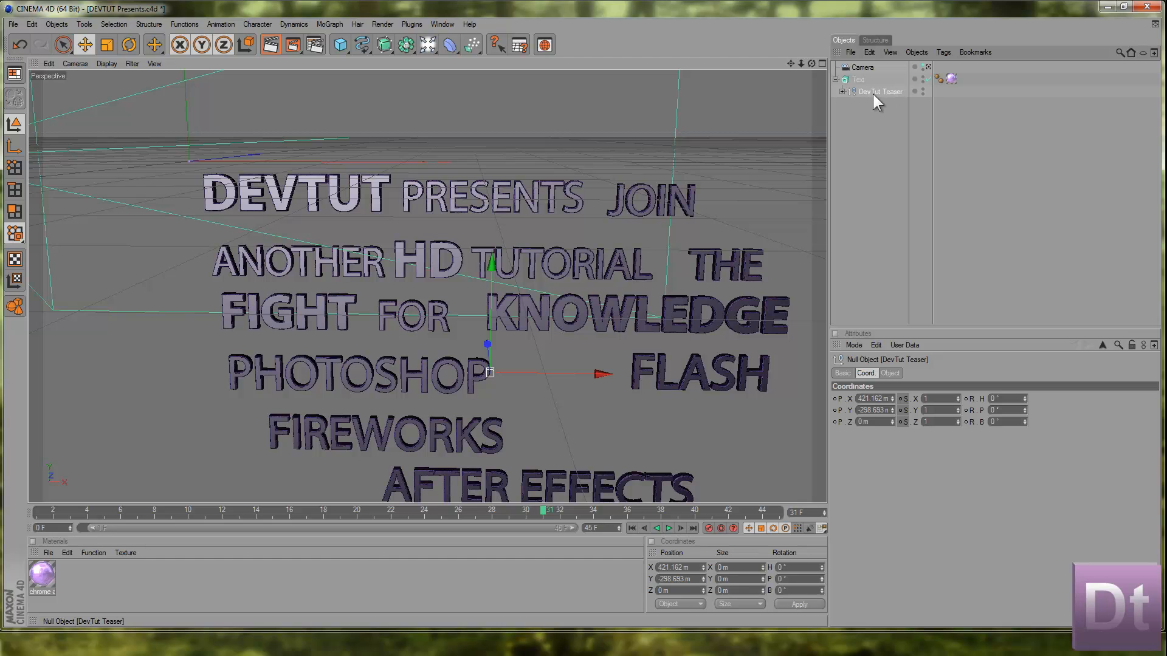
pyautogui.click(841, 92)
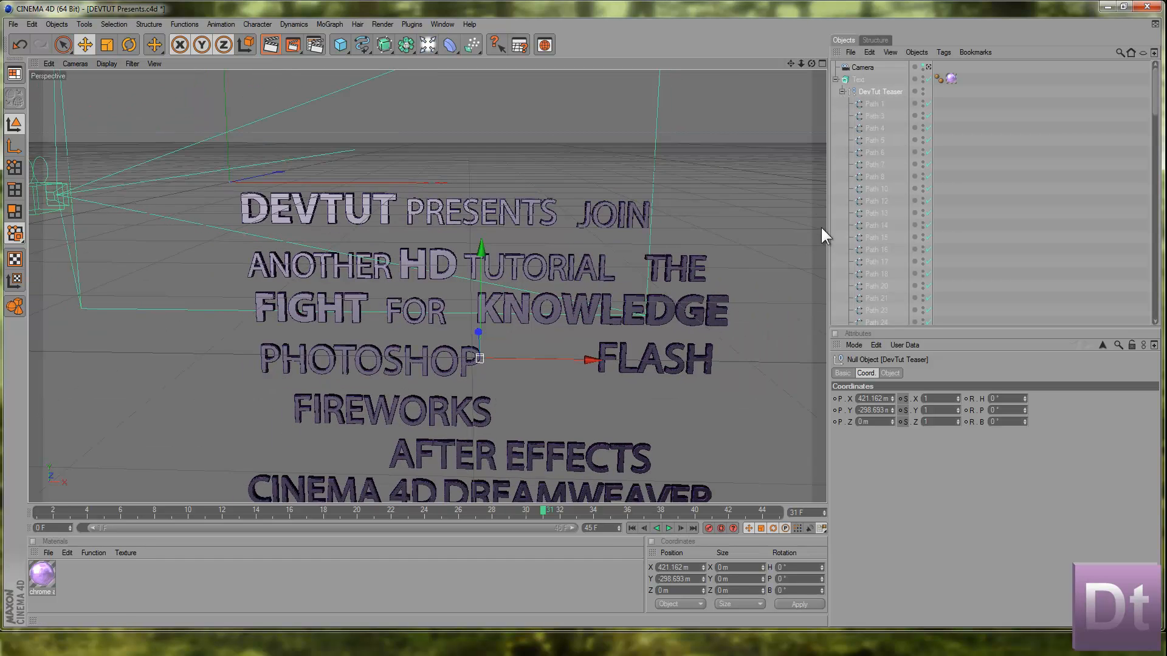
# - Examine the paths in the DevTut Teaser group to find where TUTORIAL ends and JOIN begins
pyautogui.click(876, 249)
pyautogui.scroll(-4, 873, 294)
pyautogui.click(873, 294)
pyautogui.scroll(-2, 880, 294)
pyautogui.click(882, 275)
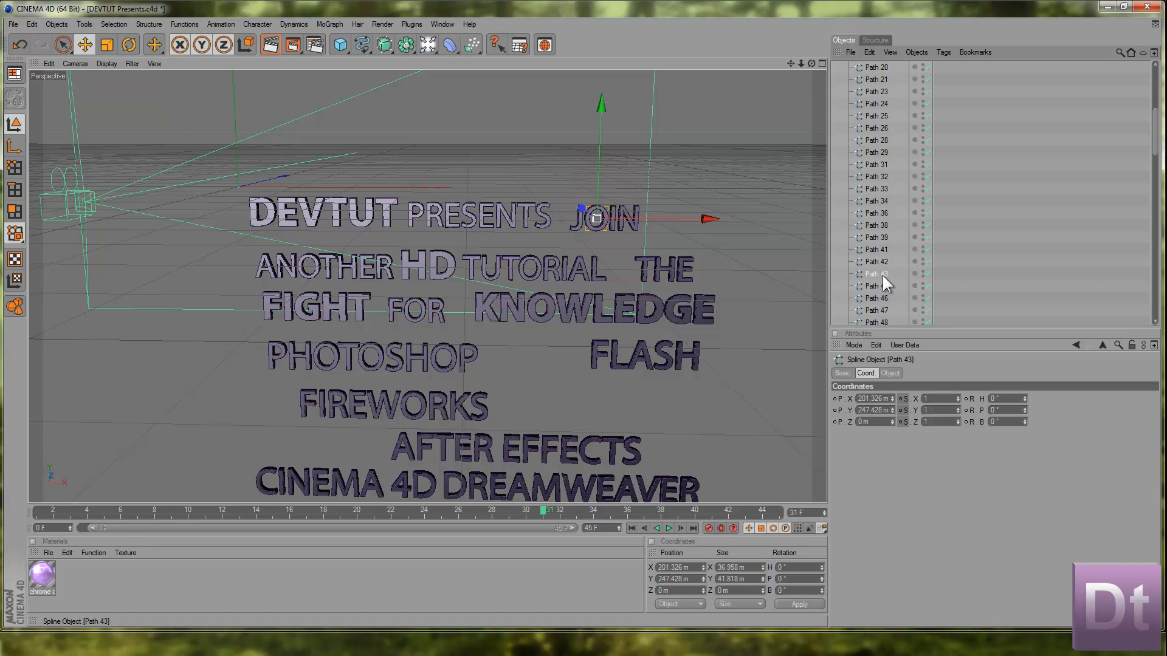
pyautogui.click(880, 262)
pyautogui.click(881, 255)
pyautogui.scroll(6, 881, 253)
pyautogui.click(876, 105)
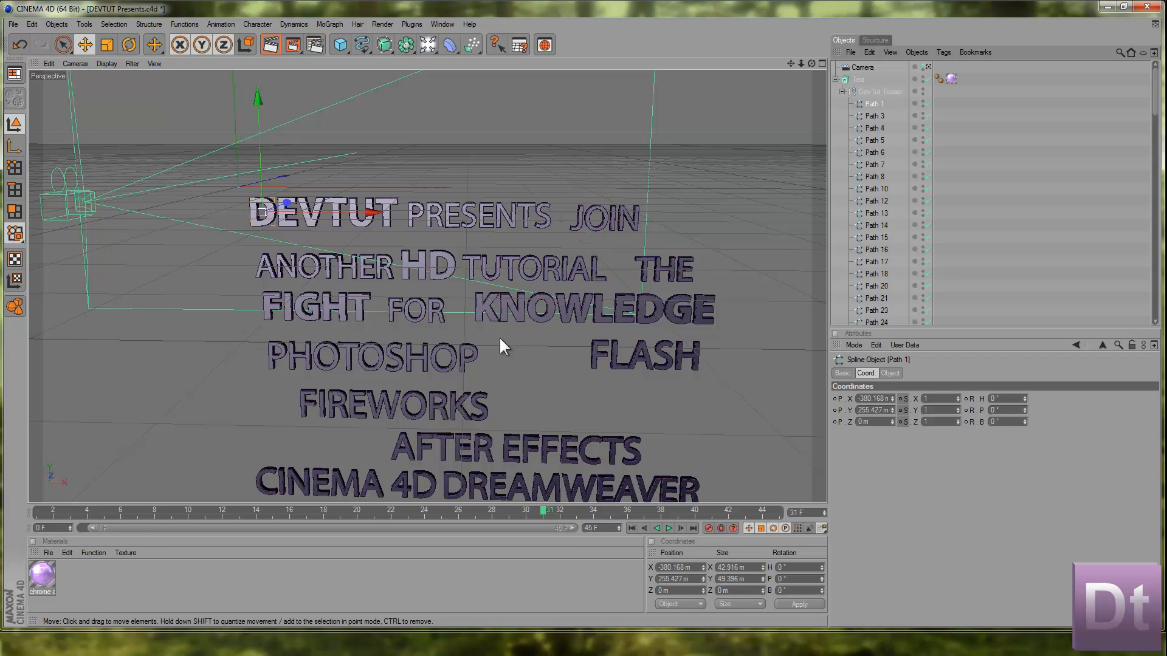
# - Delete Path 1 through Path 41, which form the words DEVTUT PRESENTS ANOTHER HD TUTORIAL
pyautogui.scroll(-2, 499, 338)
pyautogui.scroll(-2, 856, 291)
pyautogui.click(877, 279)
pyautogui.click(875, 297)
pyautogui.scroll(-2, 877, 308)
pyautogui.click(877, 308)
pyautogui.scroll(-2, 877, 308)
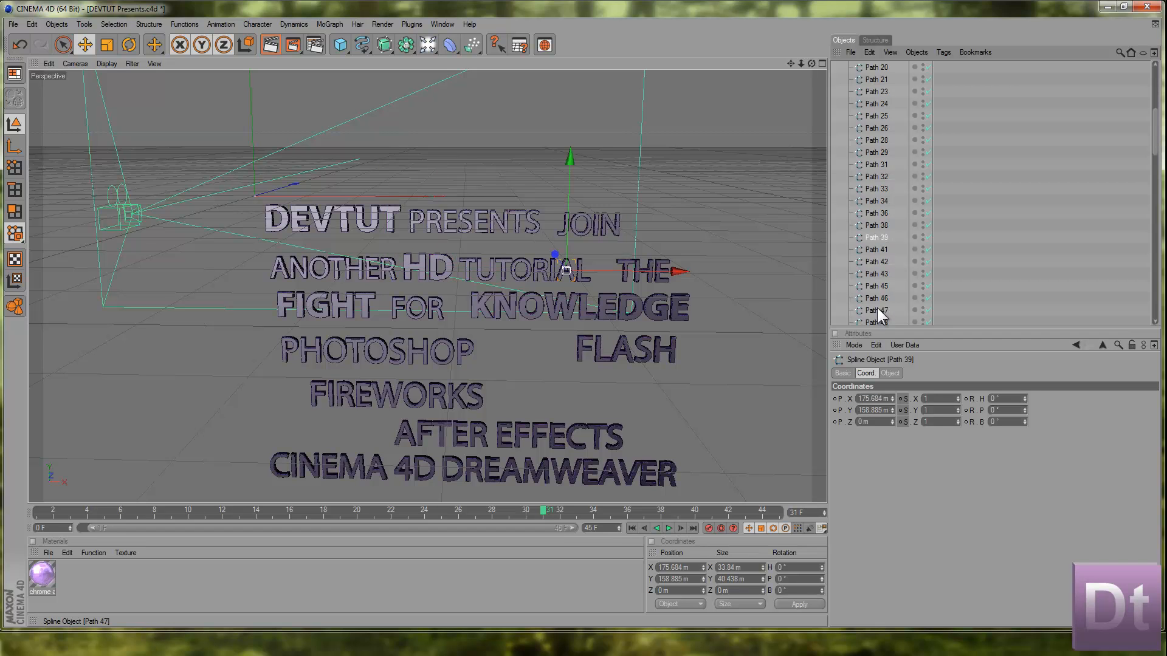
pyautogui.click(880, 251)
pyautogui.scroll(6, 881, 253)
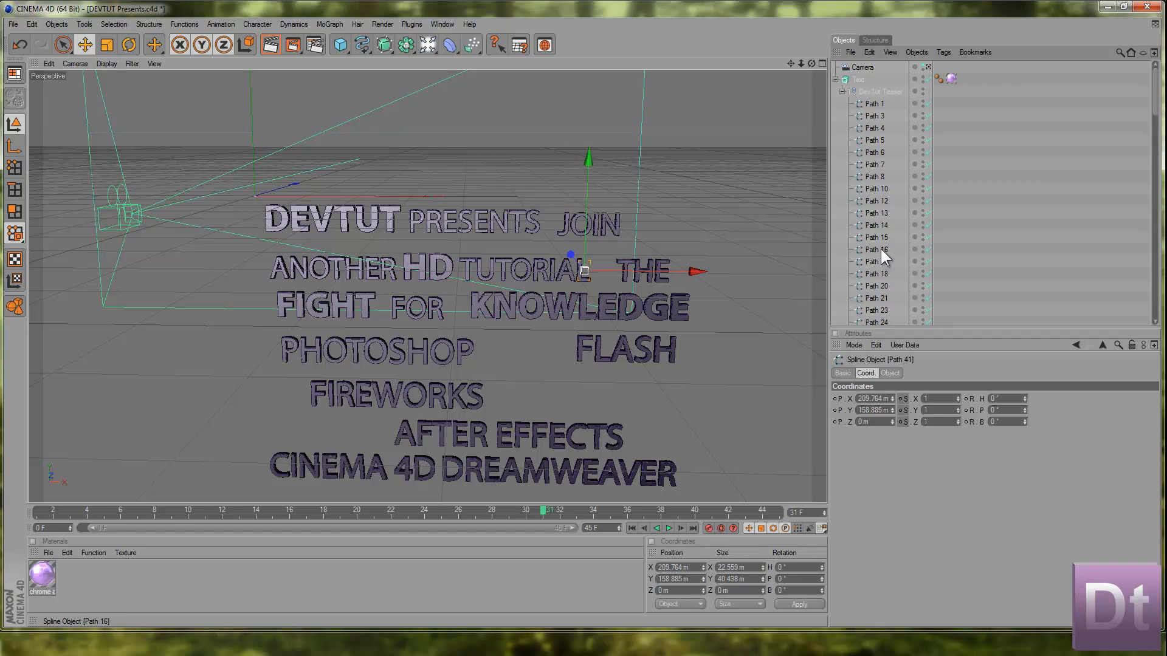
pyautogui.keyDown('shift'); pyautogui.click(884, 104); pyautogui.keyUp('shift')
pyautogui.press('Delete')
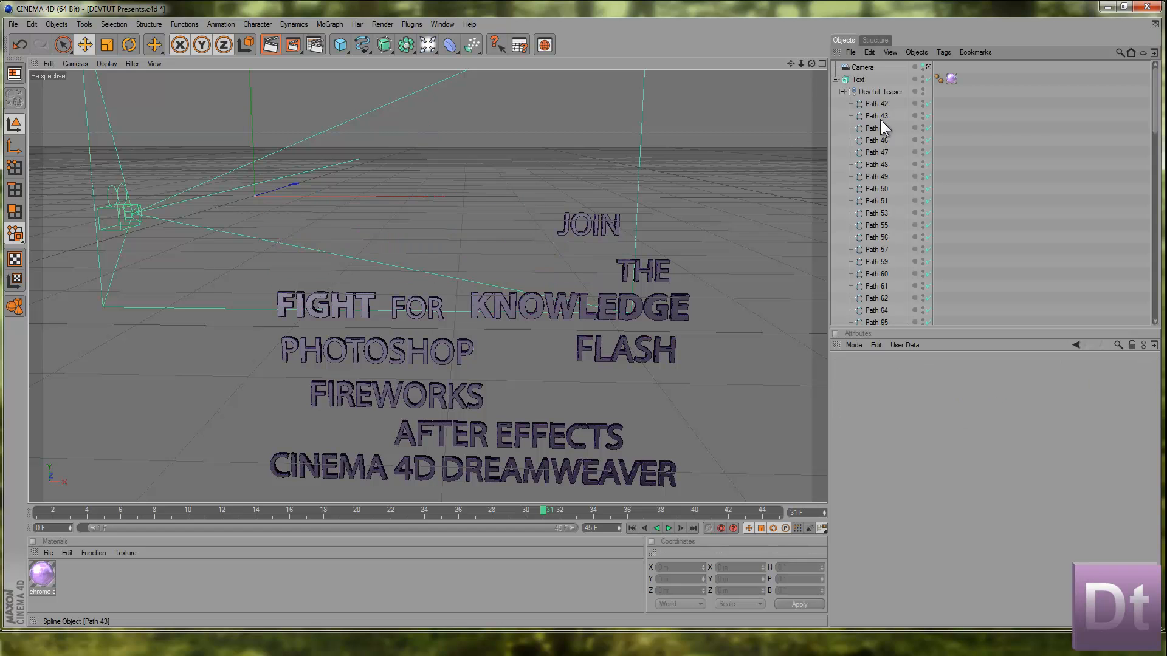
# - Delete Path 47 through Path 142 so only the letters of JOIN are left
pyautogui.click(877, 144)
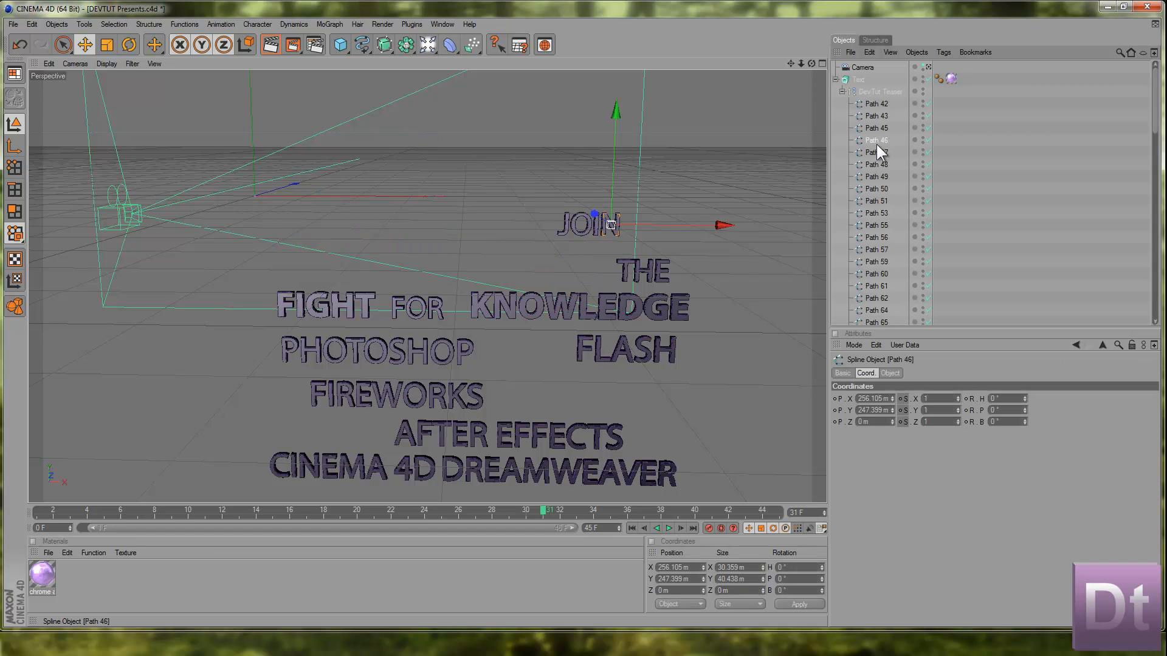
pyautogui.click(874, 151)
pyautogui.scroll(-10, 858, 186)
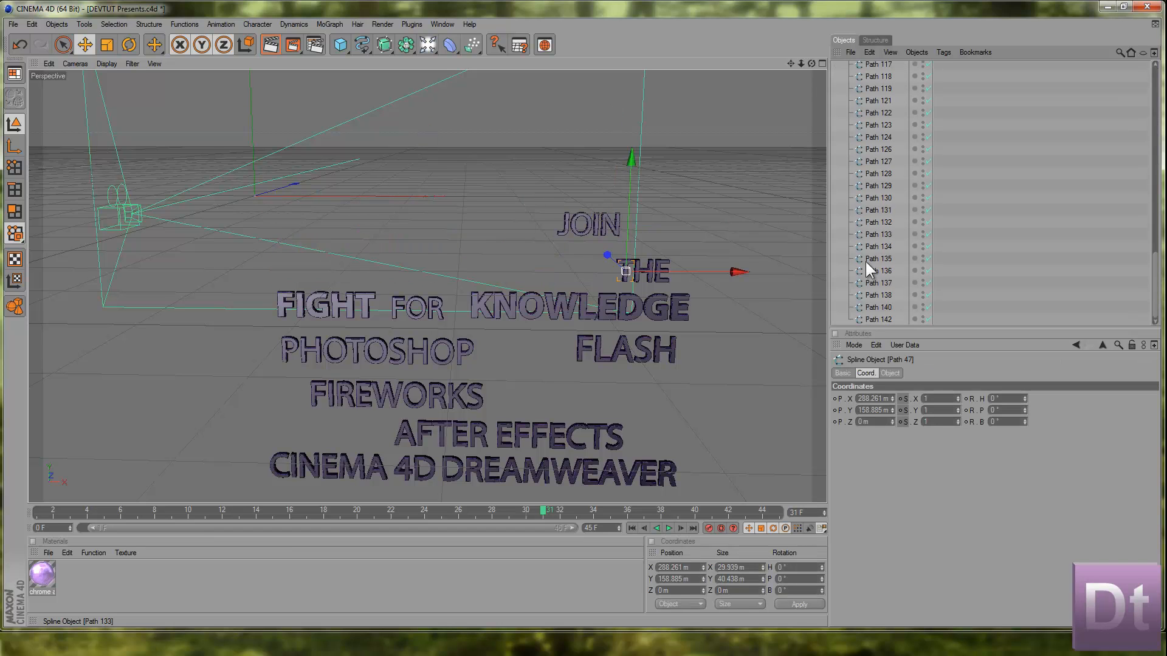
pyautogui.keyDown('shift'); pyautogui.click(875, 318); pyautogui.keyUp('shift')
pyautogui.press('Delete')
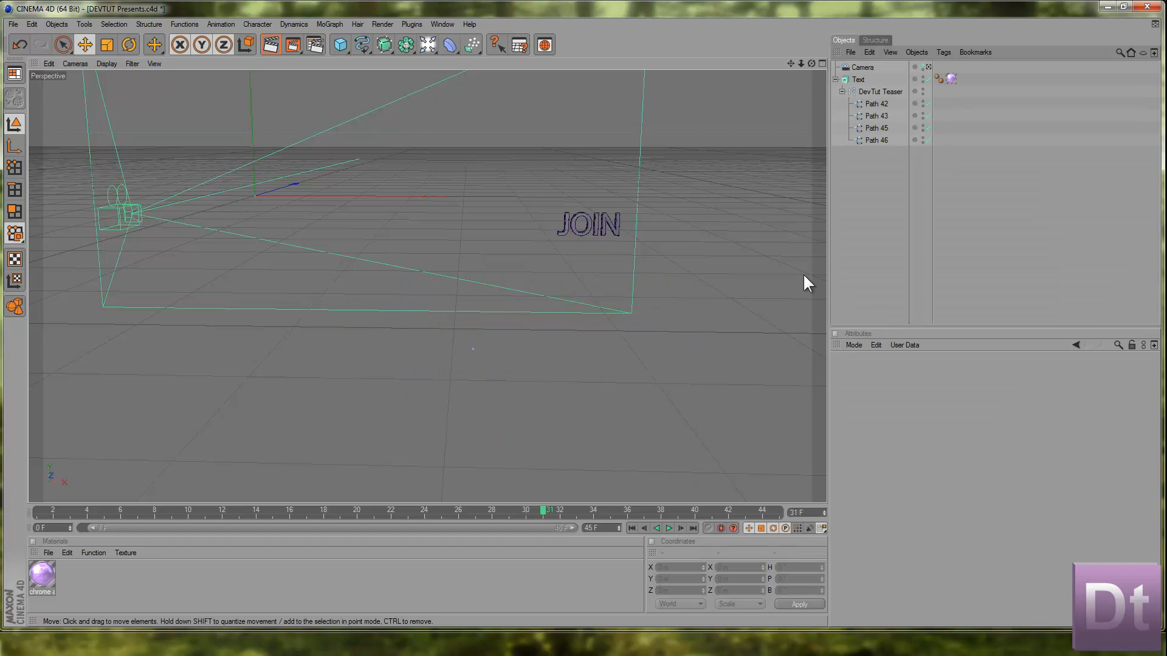
# - Move the Text object's axis alone to the bottom centre of JOIN, at about X 645 m, Y -79 m
pyautogui.click(568, 228)
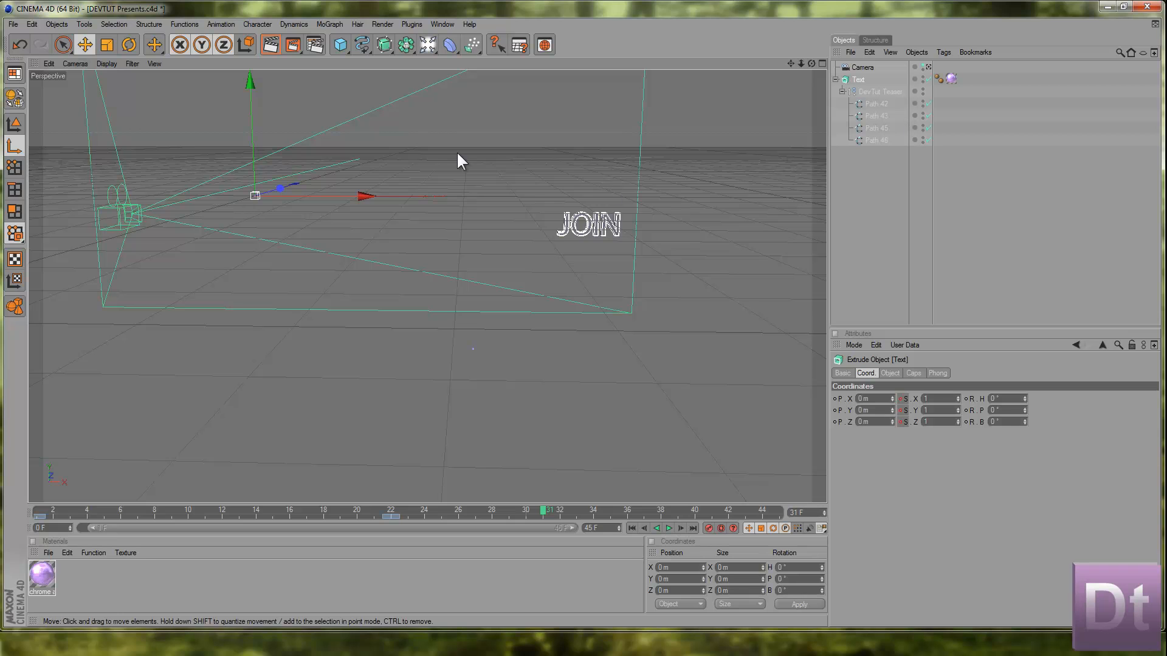
pyautogui.moveTo(364, 192); pyautogui.dragTo(582, 315)
pyautogui.moveTo(580, 87); pyautogui.dragTo(581, 318)
pyautogui.moveTo(684, 231); pyautogui.dragTo(692, 241)
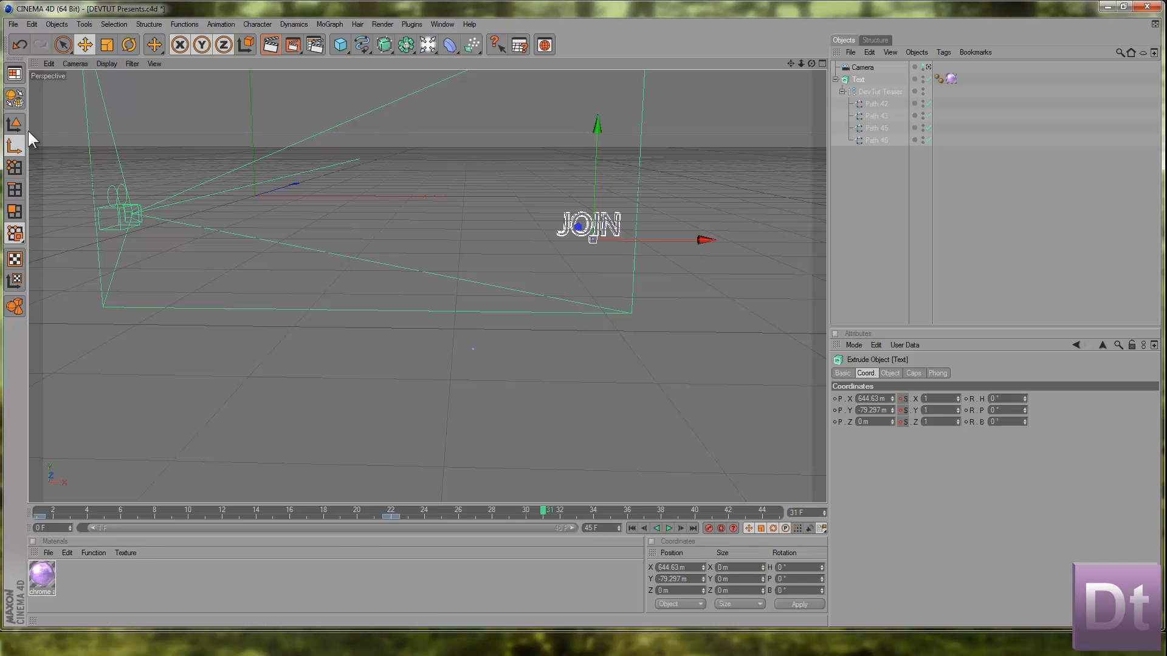